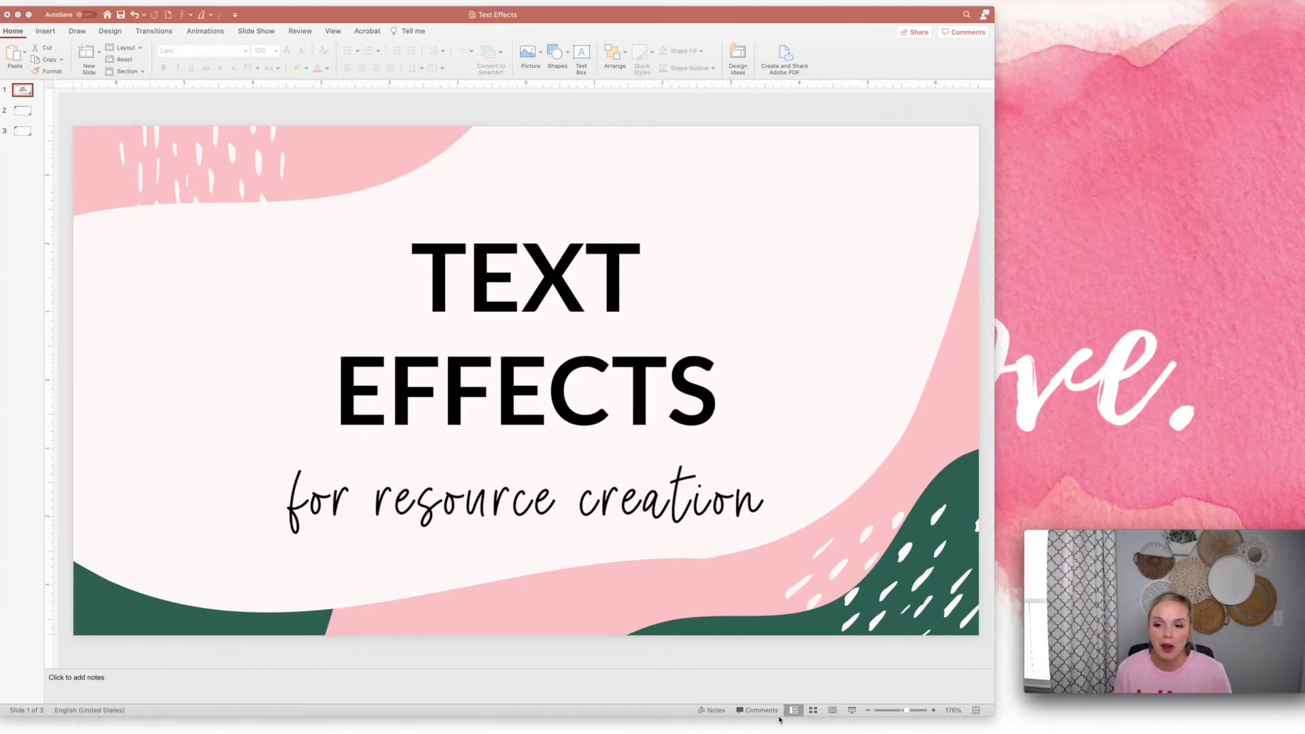
On the TEXT FORMATTING slide, draw a text box in the middle and type HEY
left_click(22, 111)
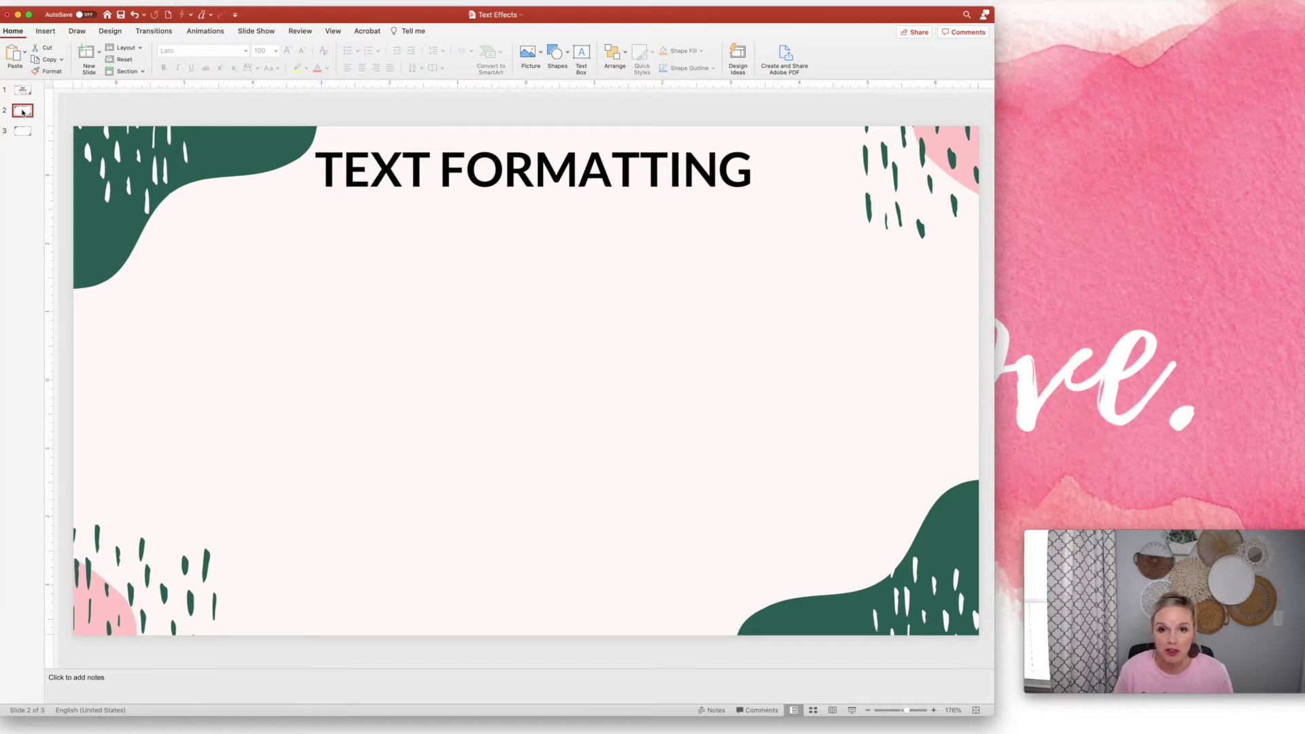
left_click(581, 54)
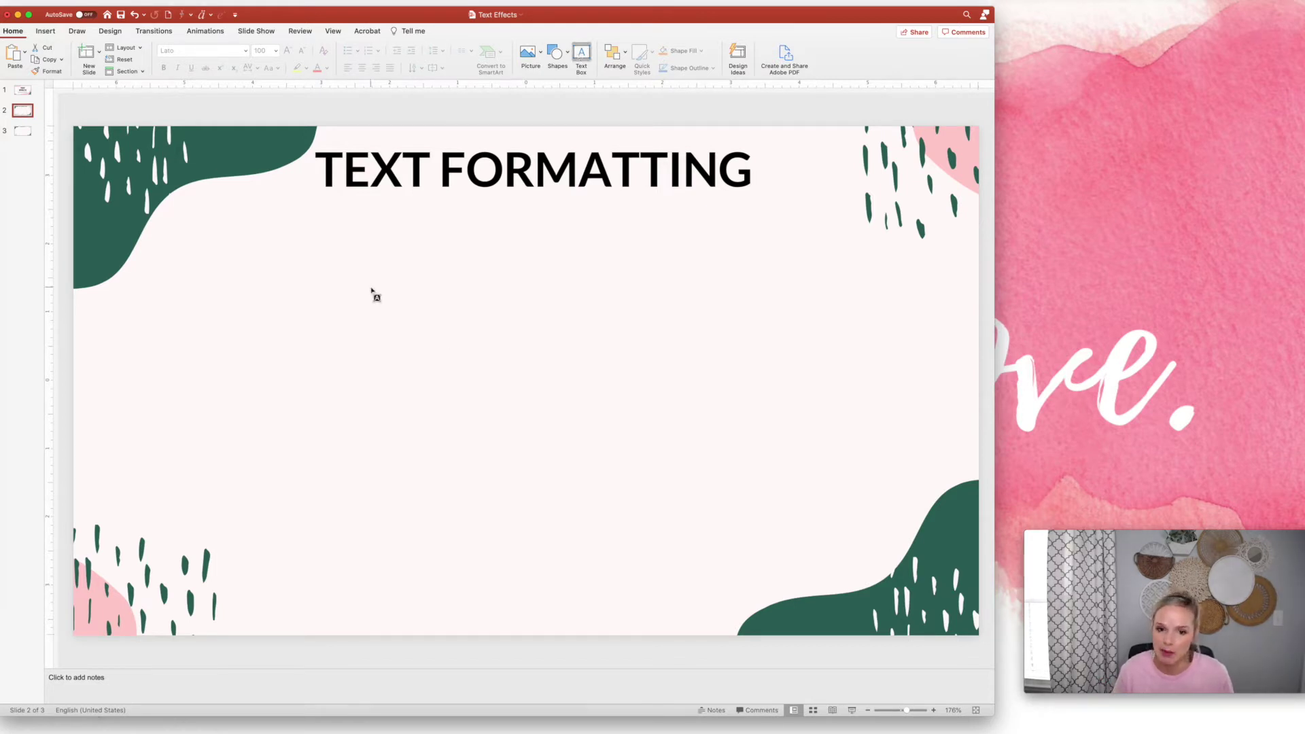
left_click_drag(370, 288, 626, 438)
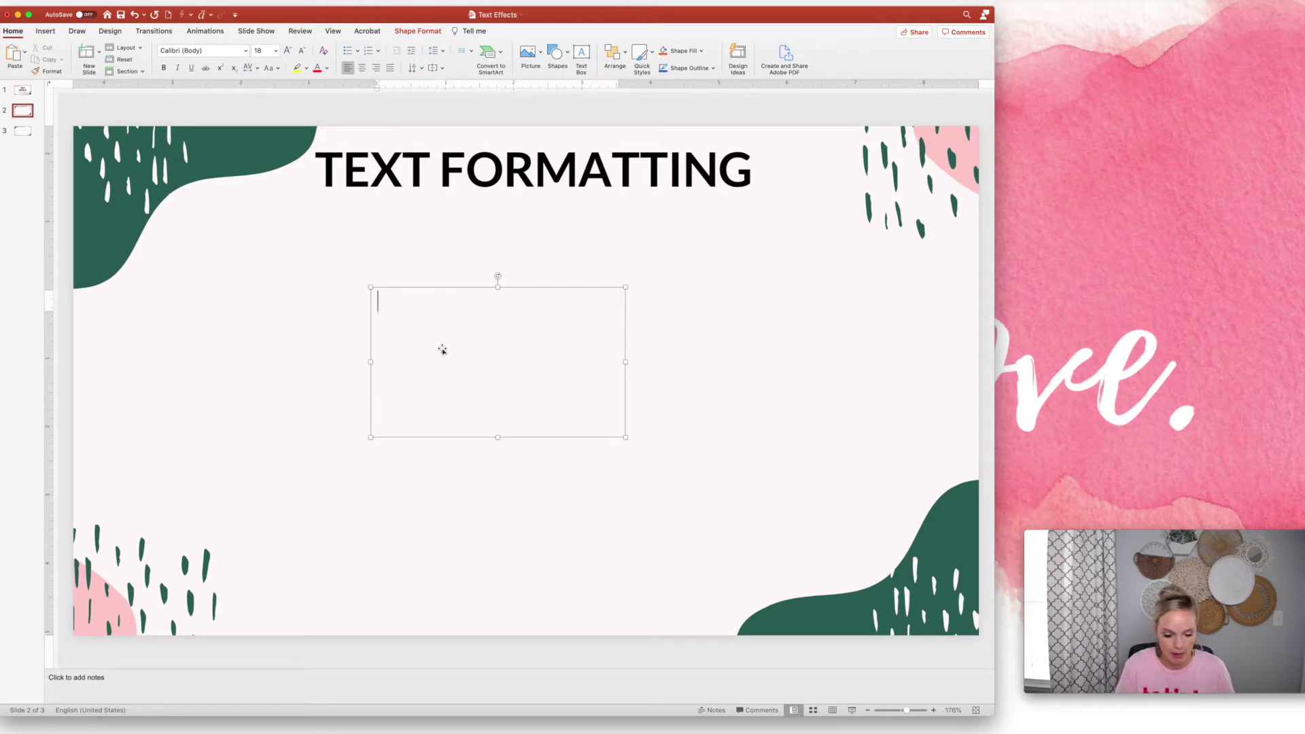
type("HEY")
Set HEY in Lato Bold and enlarge its font size
left_click_drag(405, 301, 377, 301)
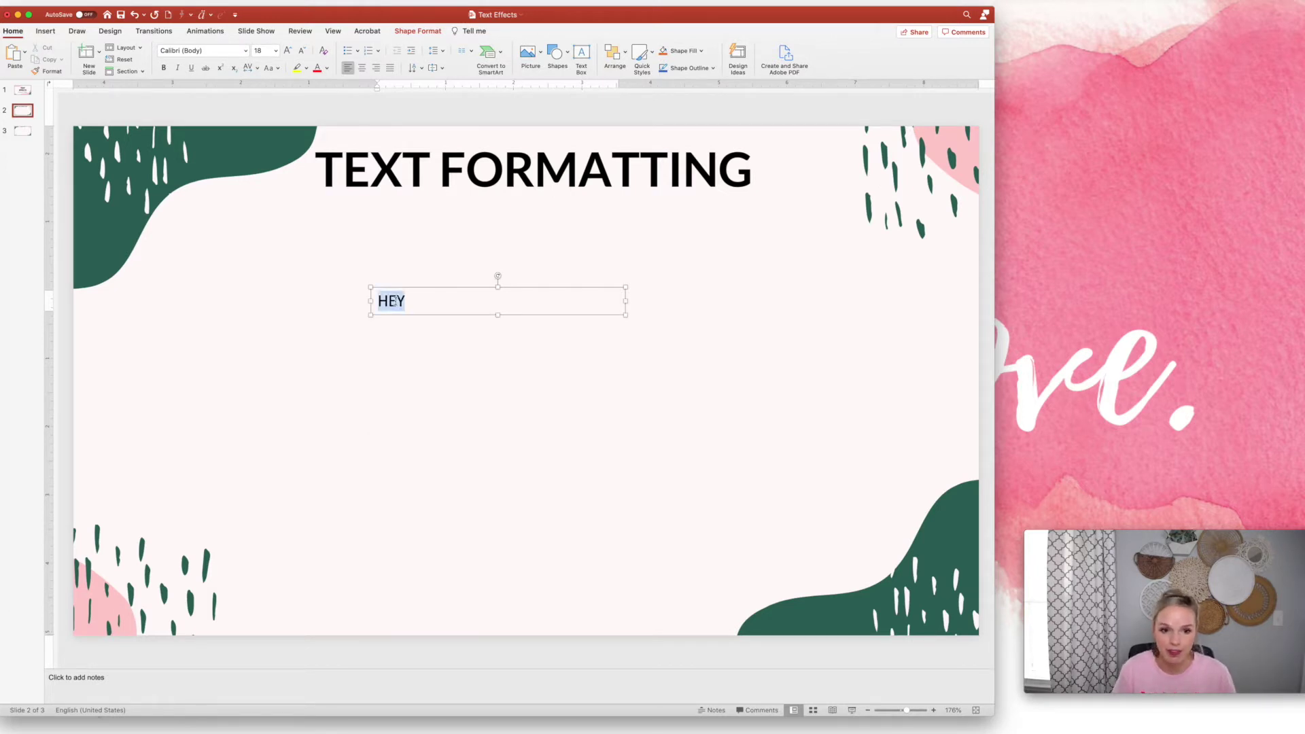
left_click(247, 51)
mouse_move(327, 138)
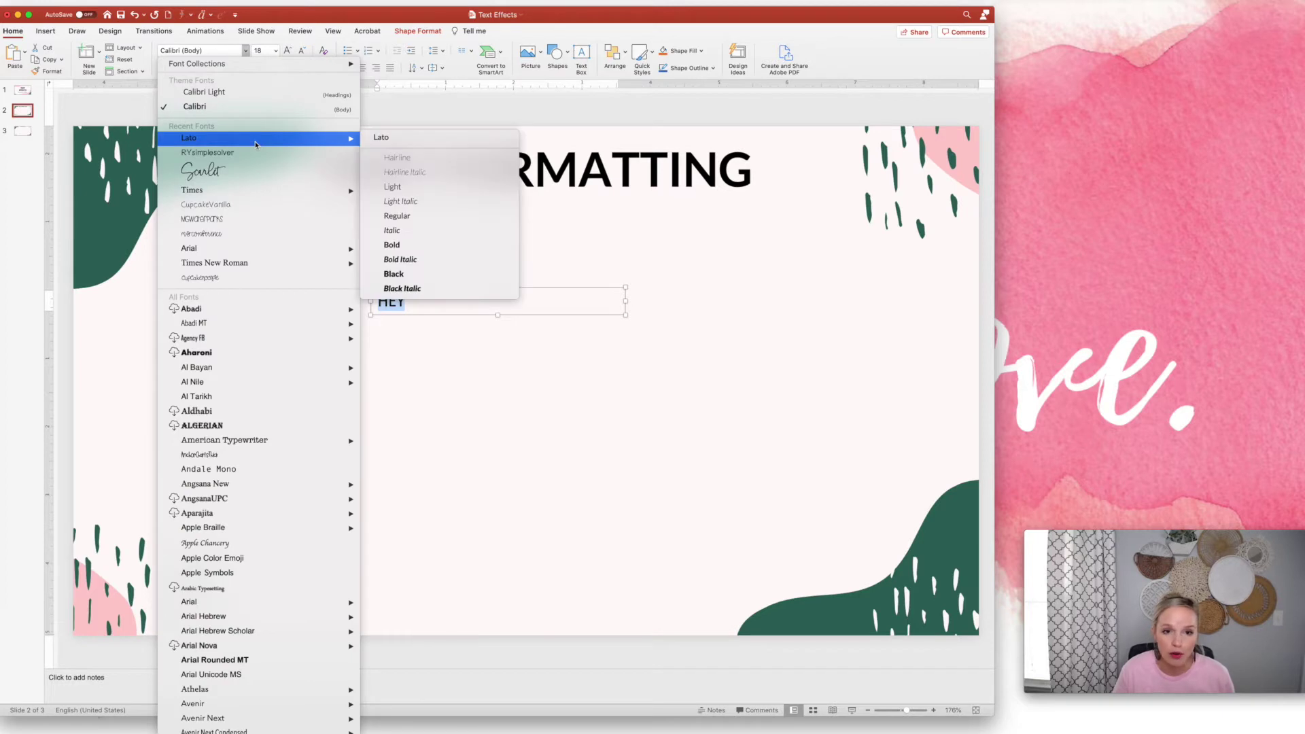
left_click(399, 245)
left_click(286, 50)
left_click(287, 50)
left_click(286, 50)
left_click(287, 50)
left_click(287, 50)
left_click(286, 50)
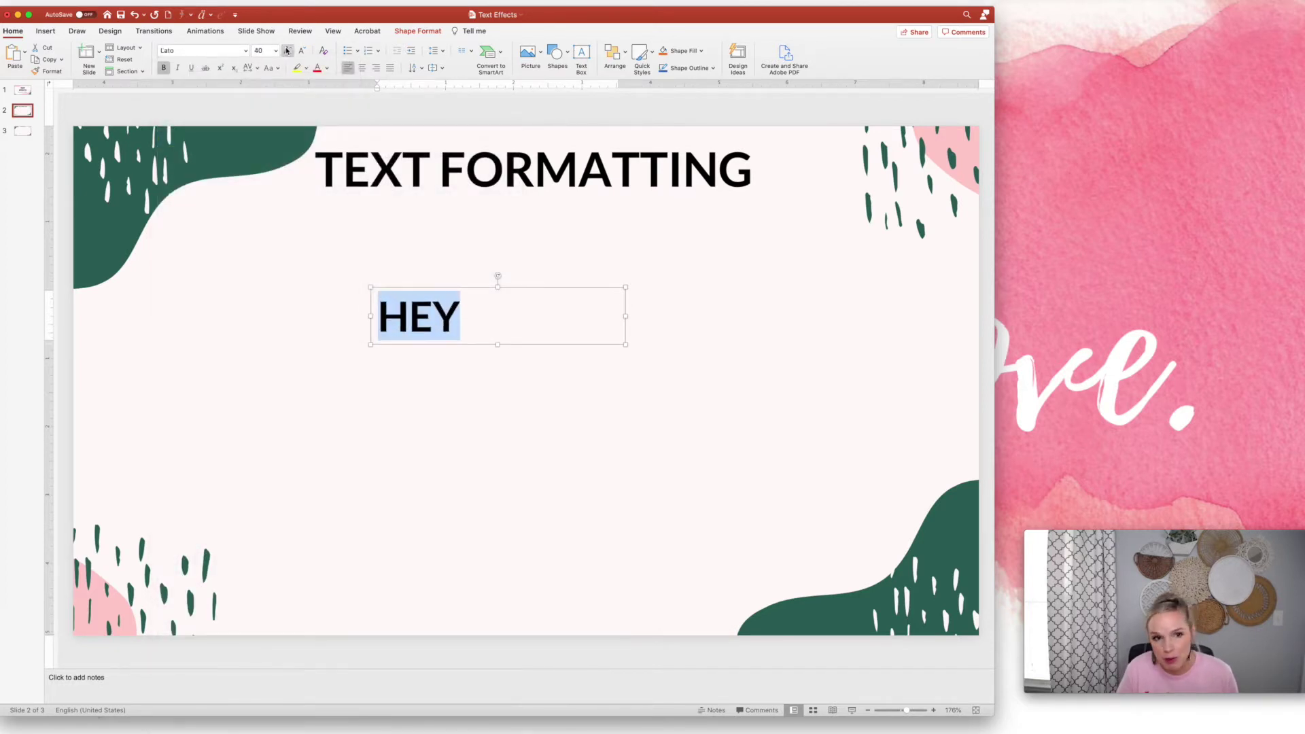
left_click(287, 51)
left_click(287, 50)
left_click(286, 50)
Keep HEY black, centre it, enlarge it to 199 pt, and widen and recentre the box
left_click(317, 68)
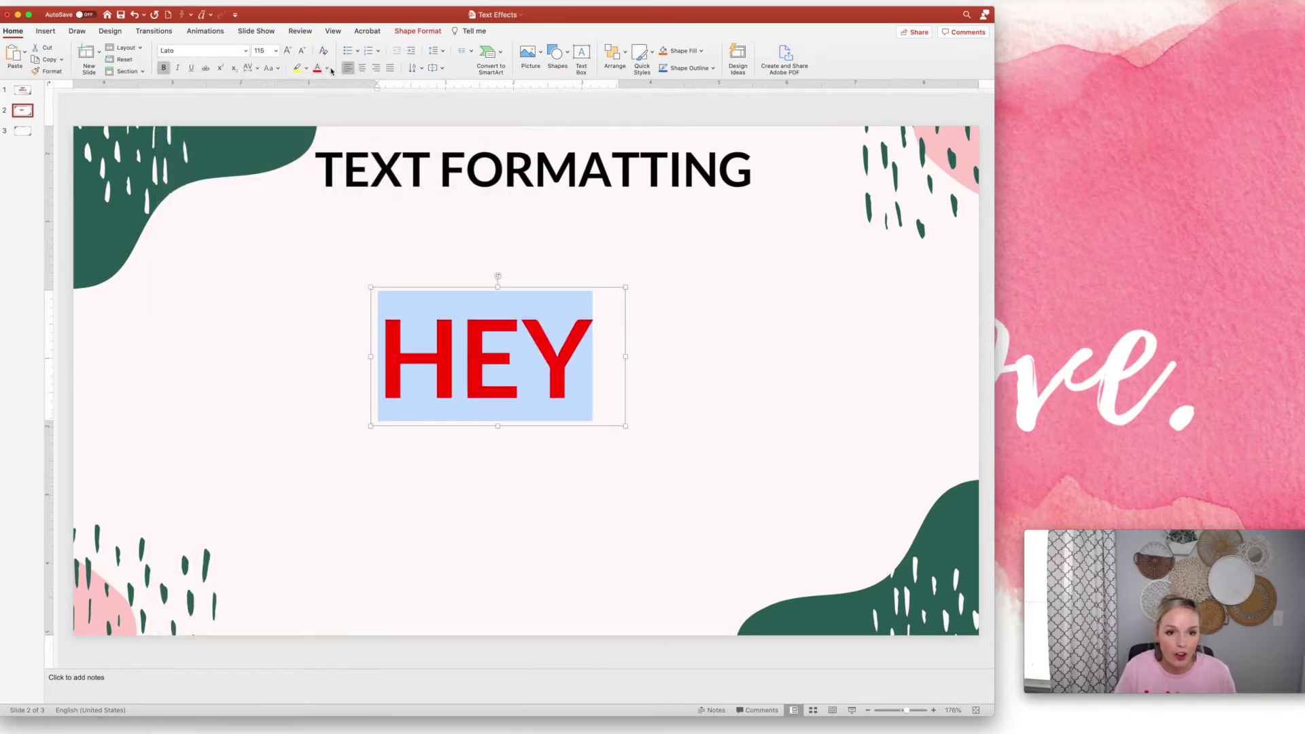
left_click(327, 68)
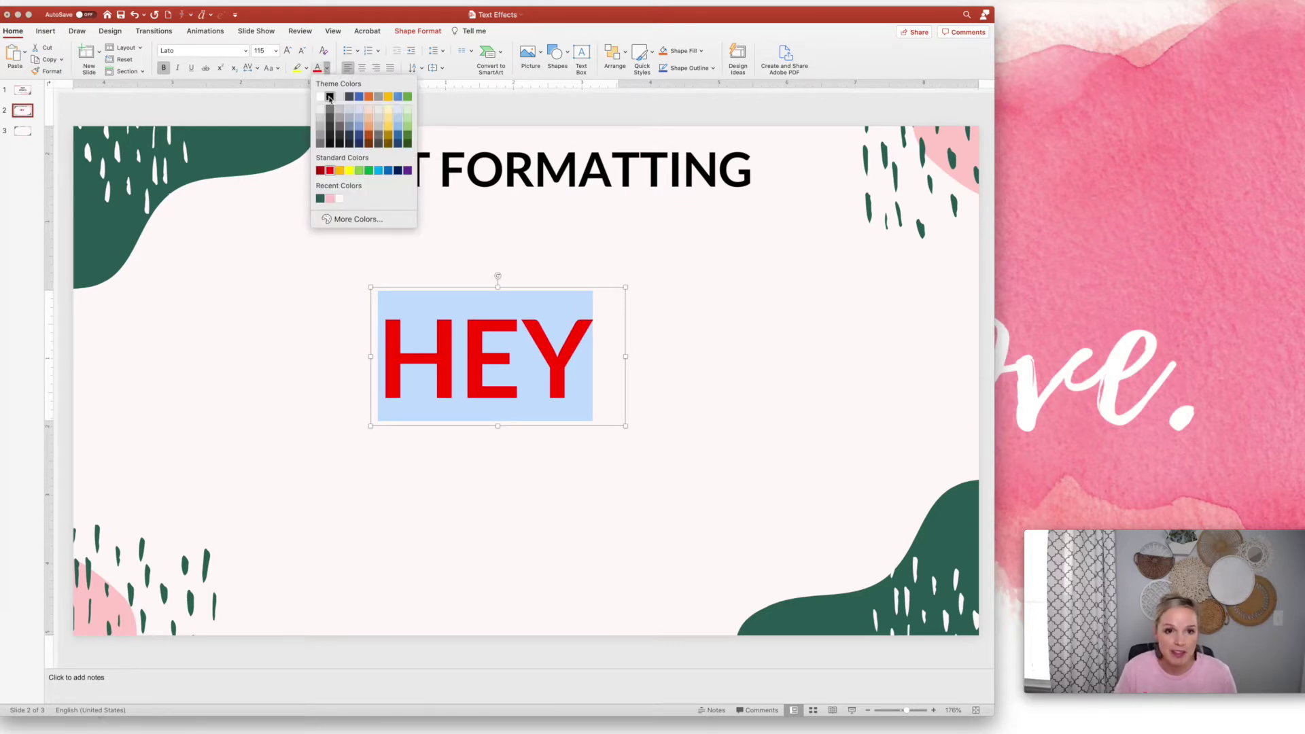
left_click(330, 98)
left_click(362, 68)
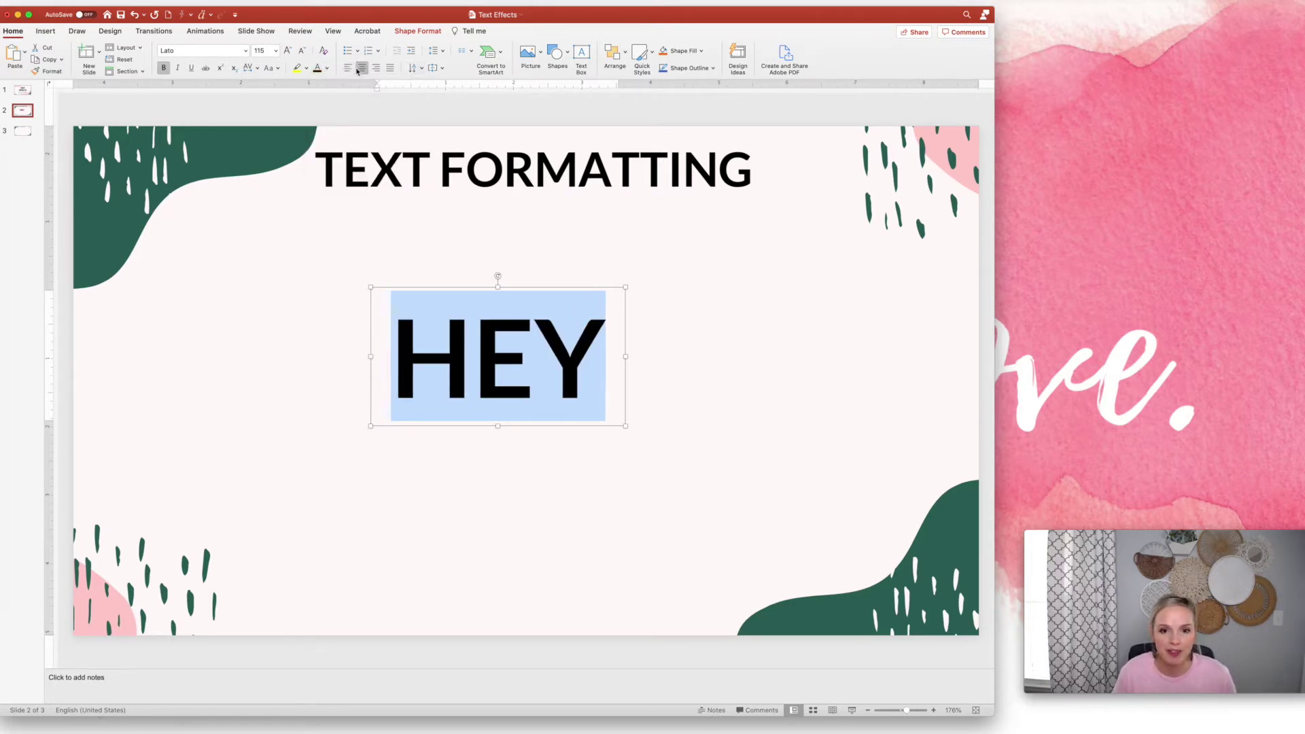
left_click(289, 51)
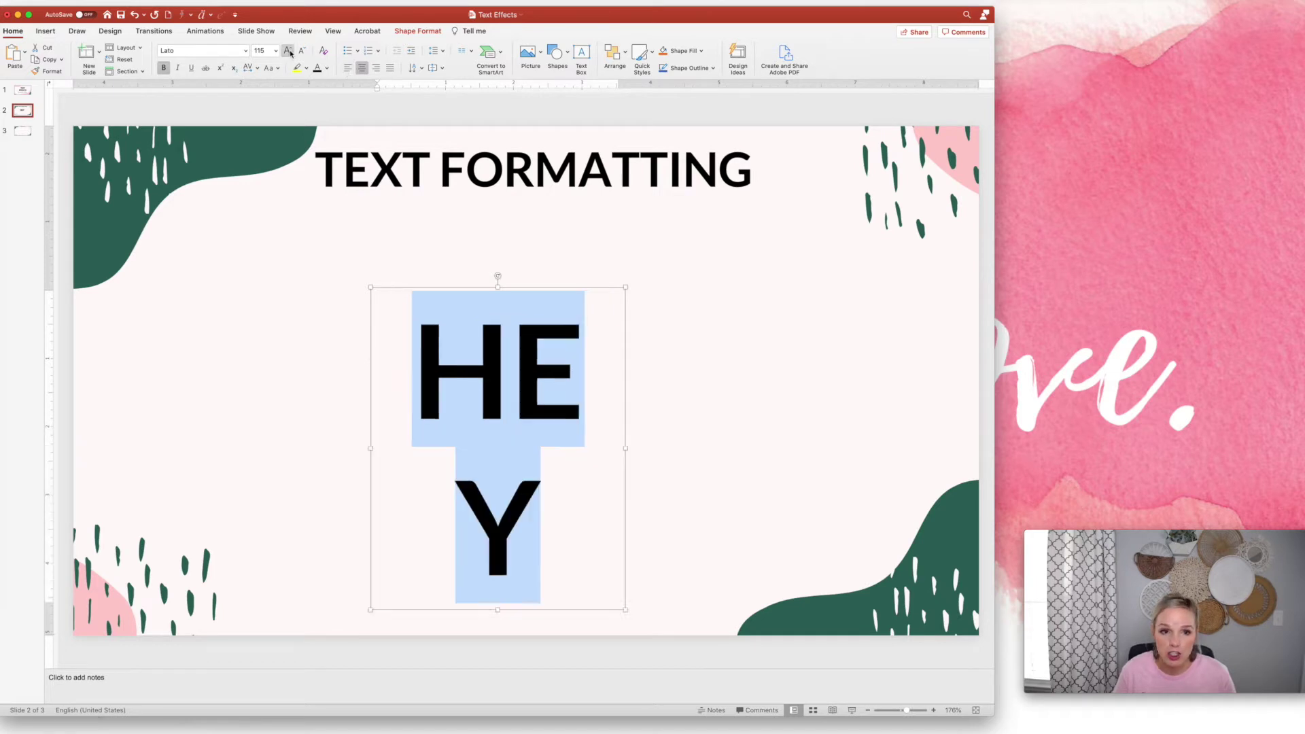
left_click(289, 51)
left_click_drag(625, 518, 841, 522)
left_click_drag(726, 286, 665, 269)
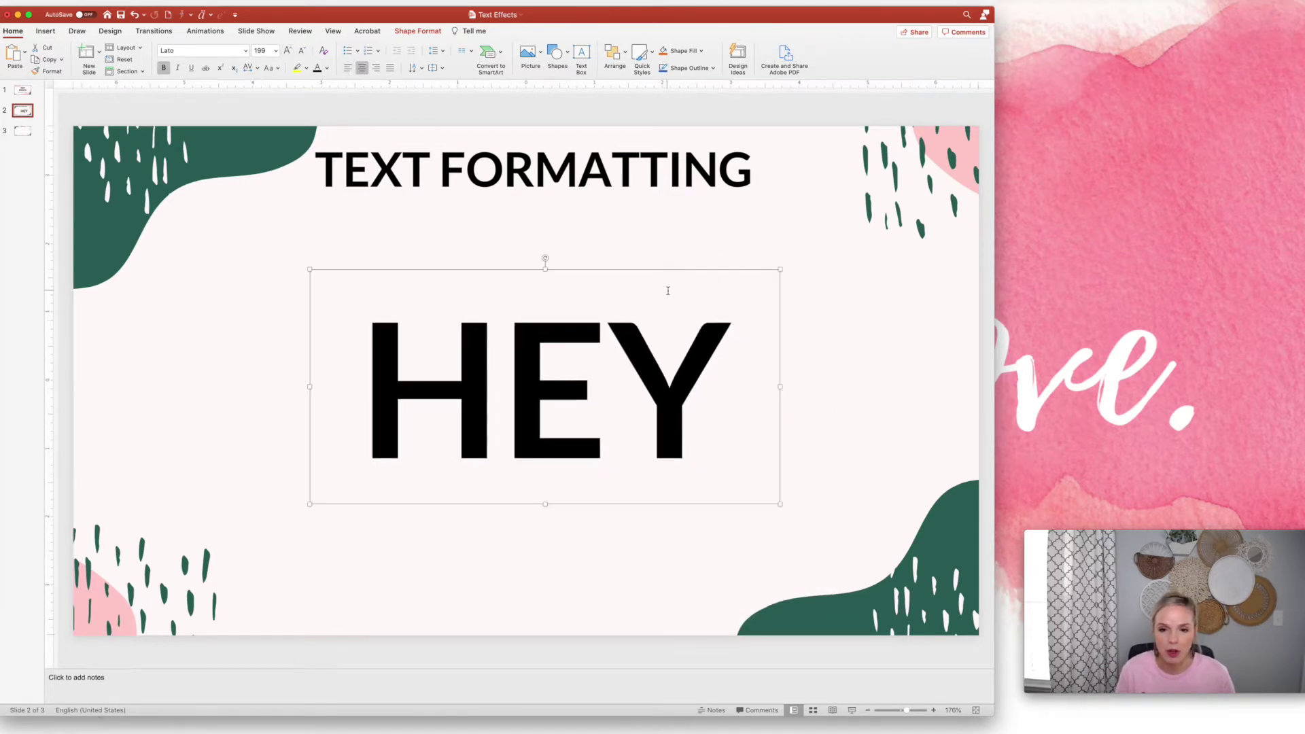
In Format Shape for the HEY box, set the shape fill to No fill
right_click(666, 269)
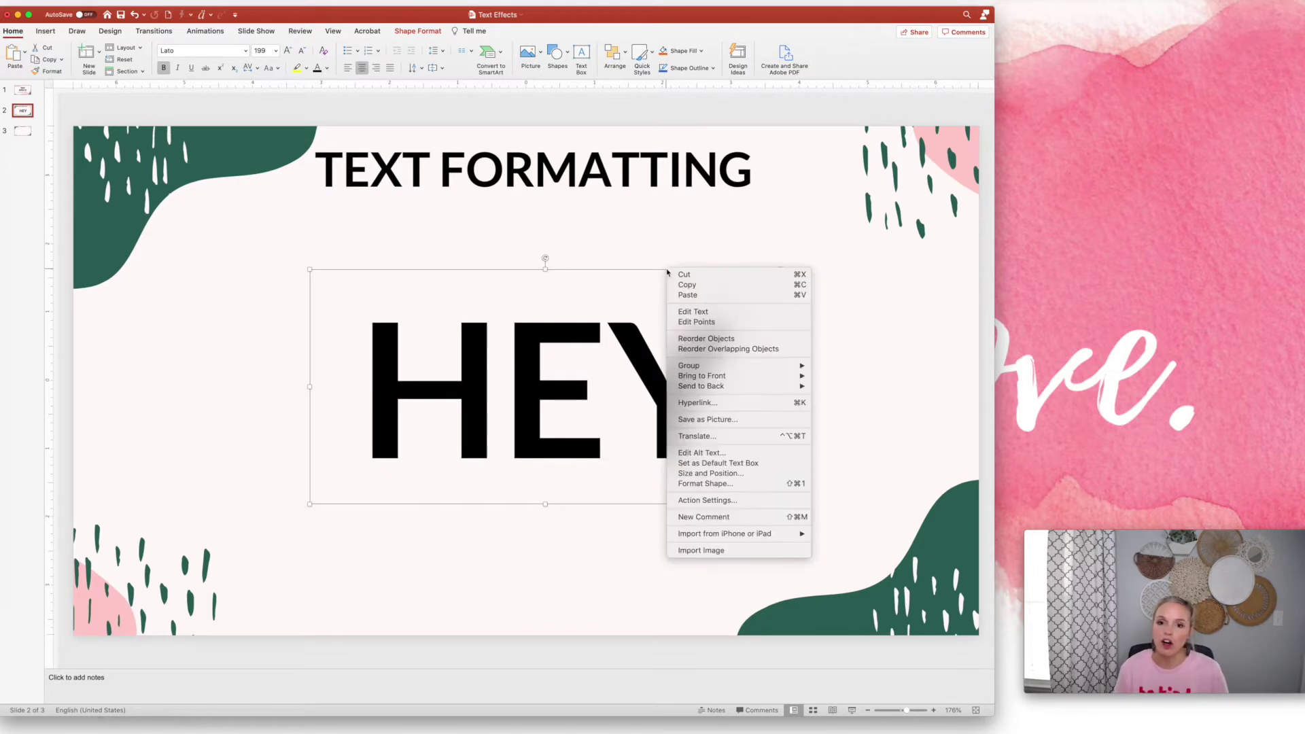
left_click(747, 485)
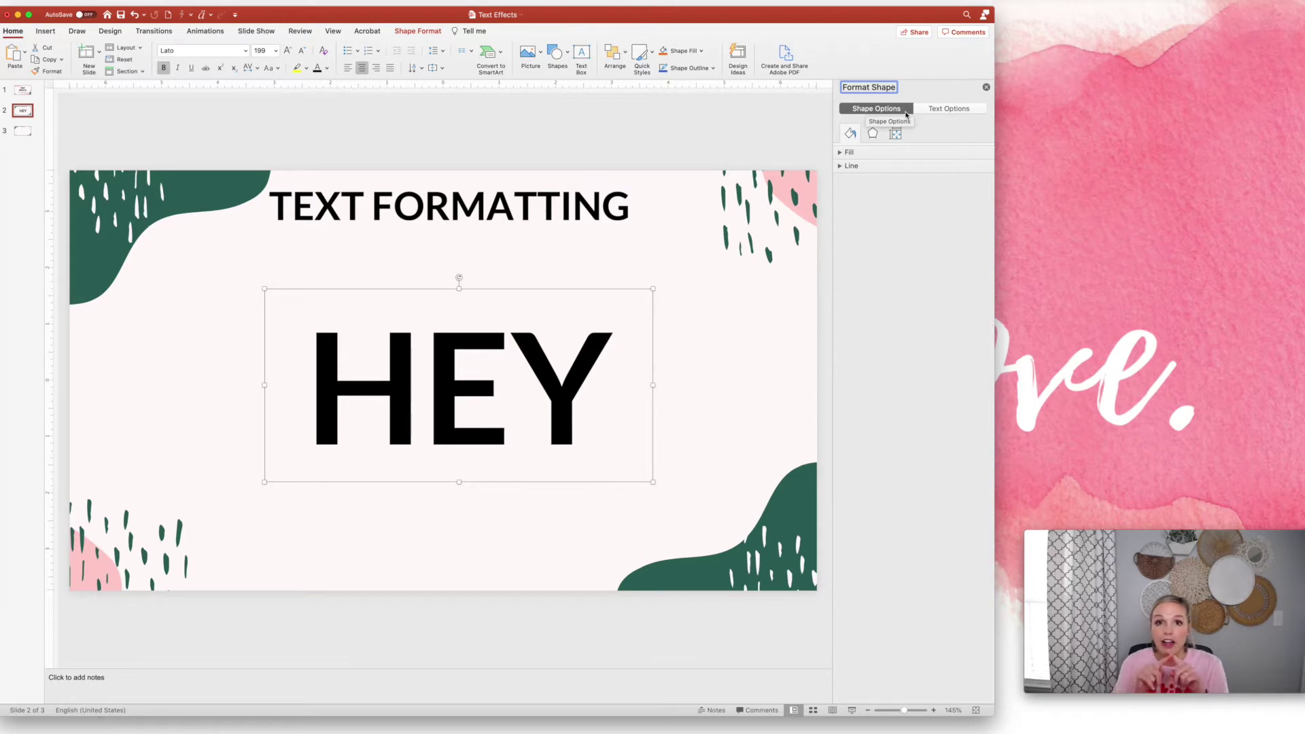
left_click(853, 150)
left_click(847, 180)
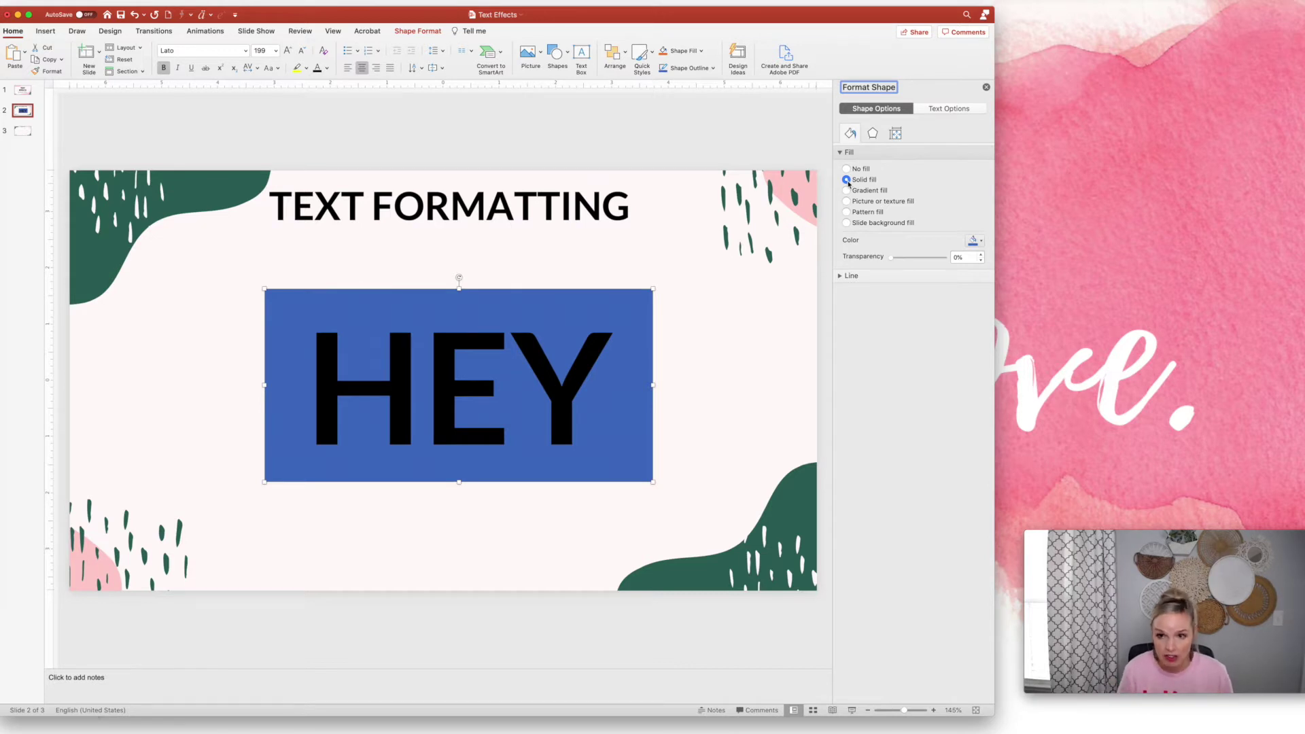
left_click(847, 169)
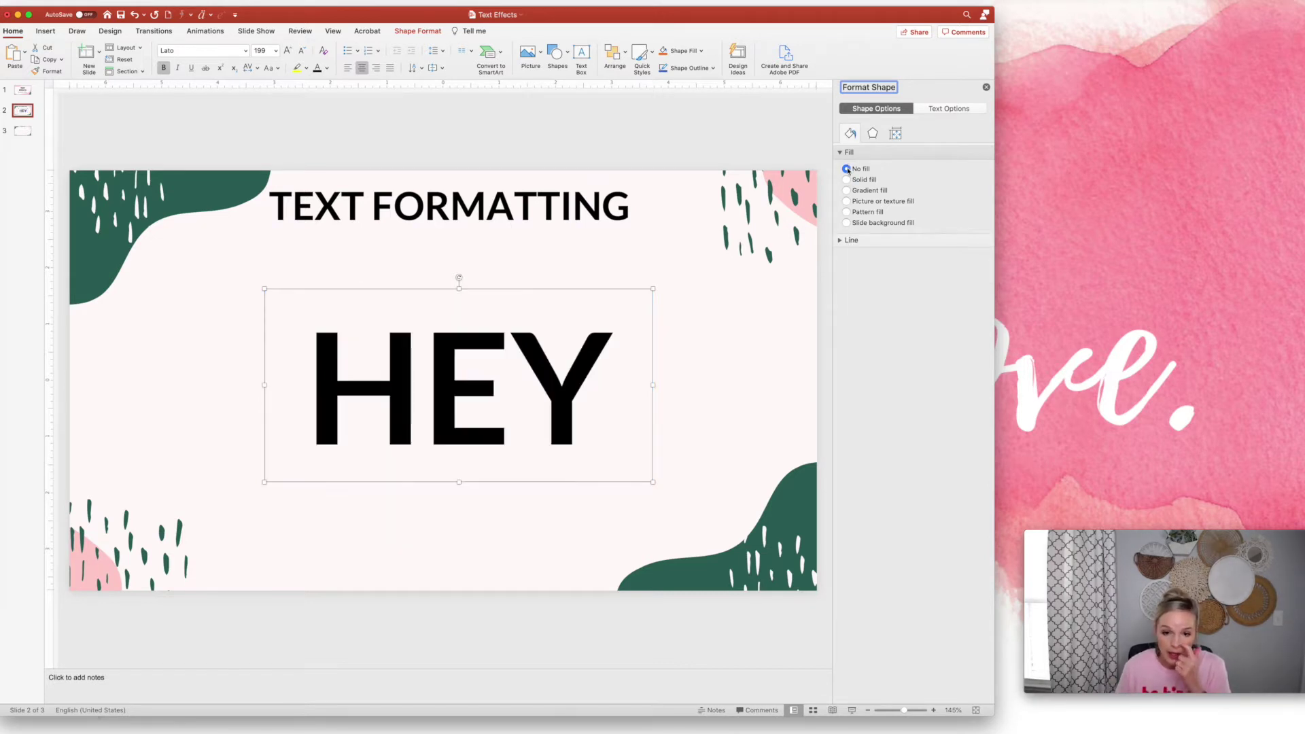
Give the HEY letters a gradient text fill and make the 74% stop pink
left_click(938, 110)
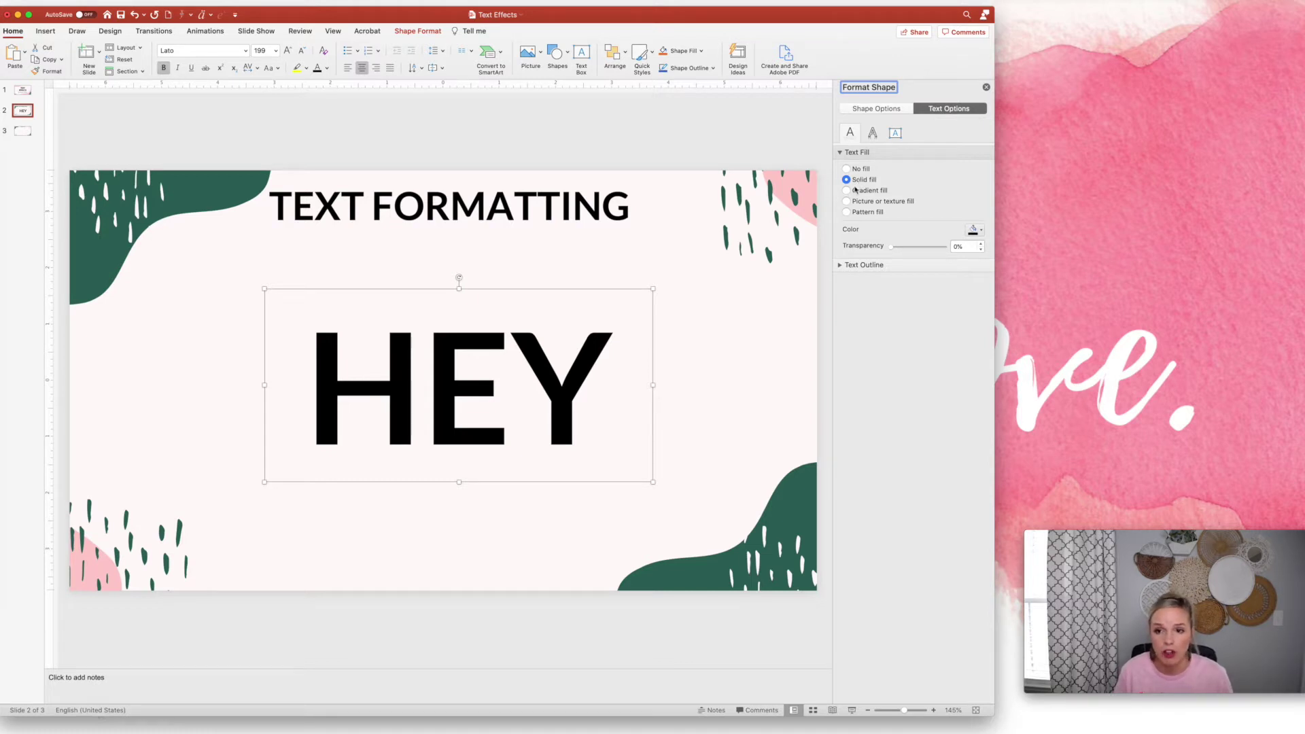
left_click(848, 190)
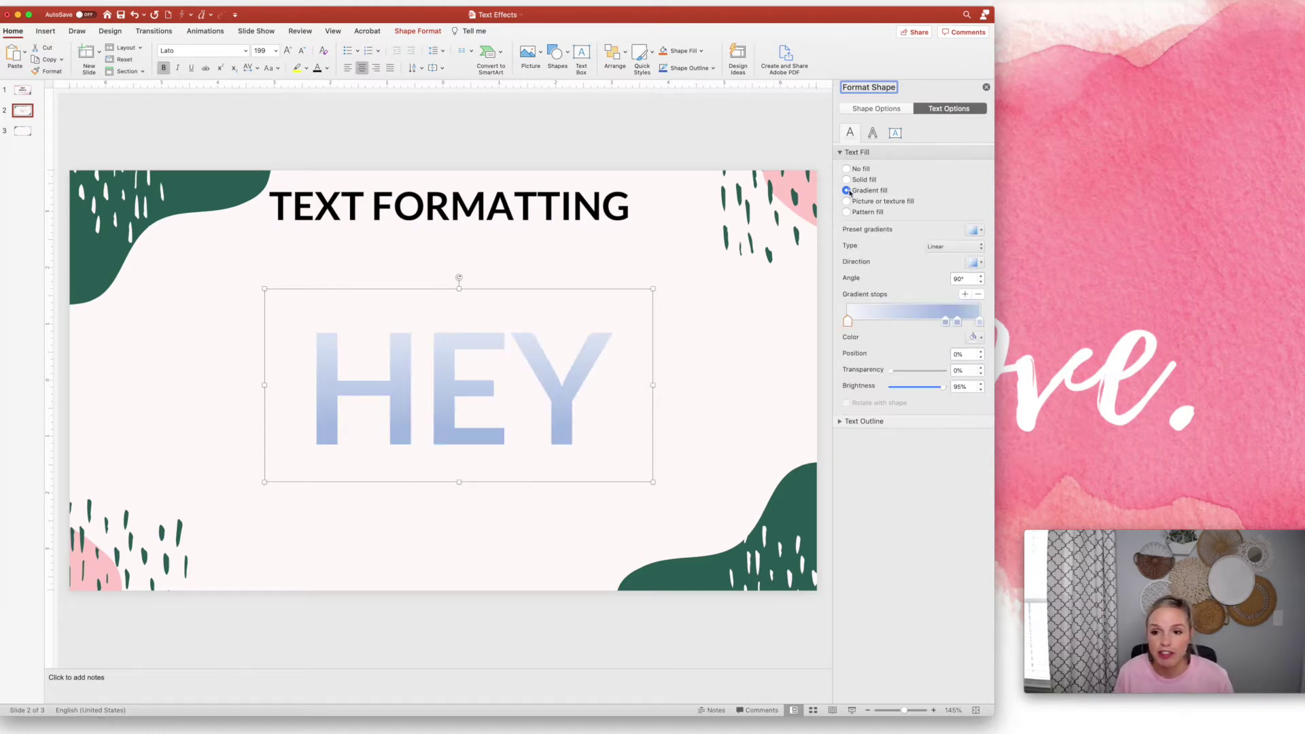
left_click(946, 323)
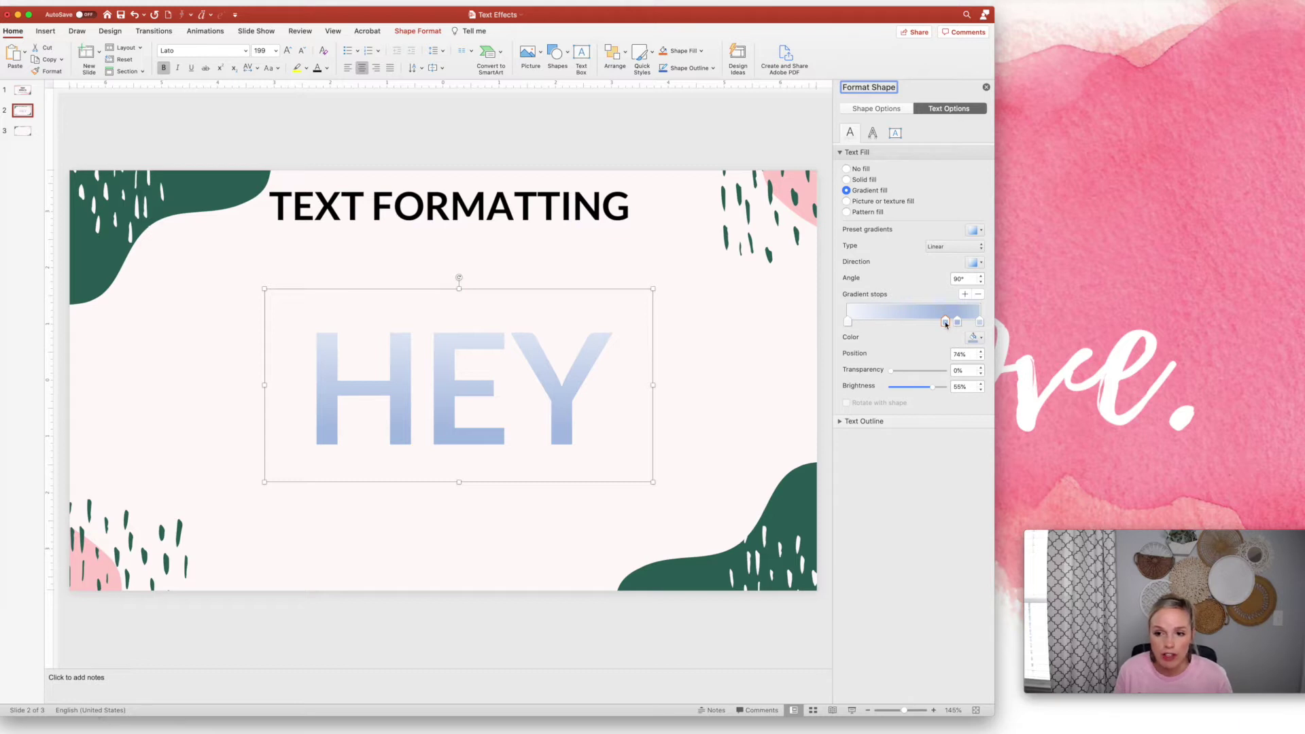
left_click(975, 337)
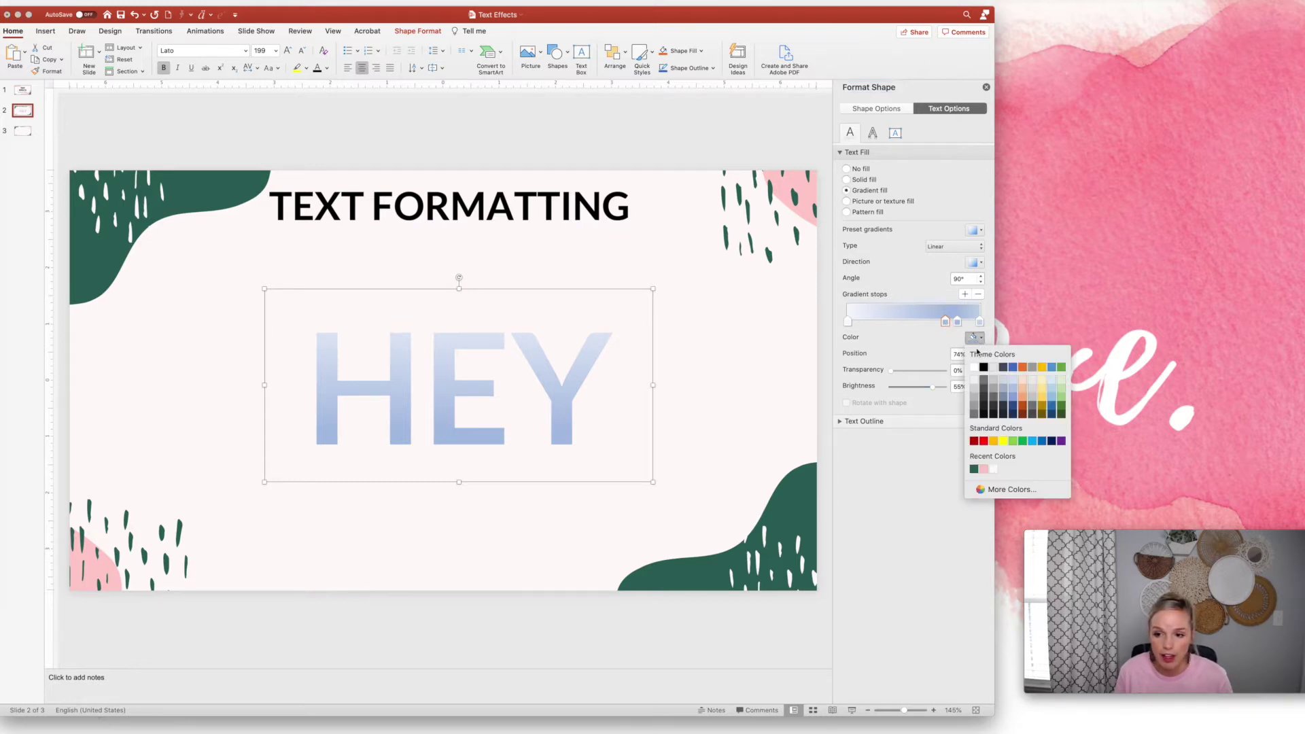
left_click(984, 468)
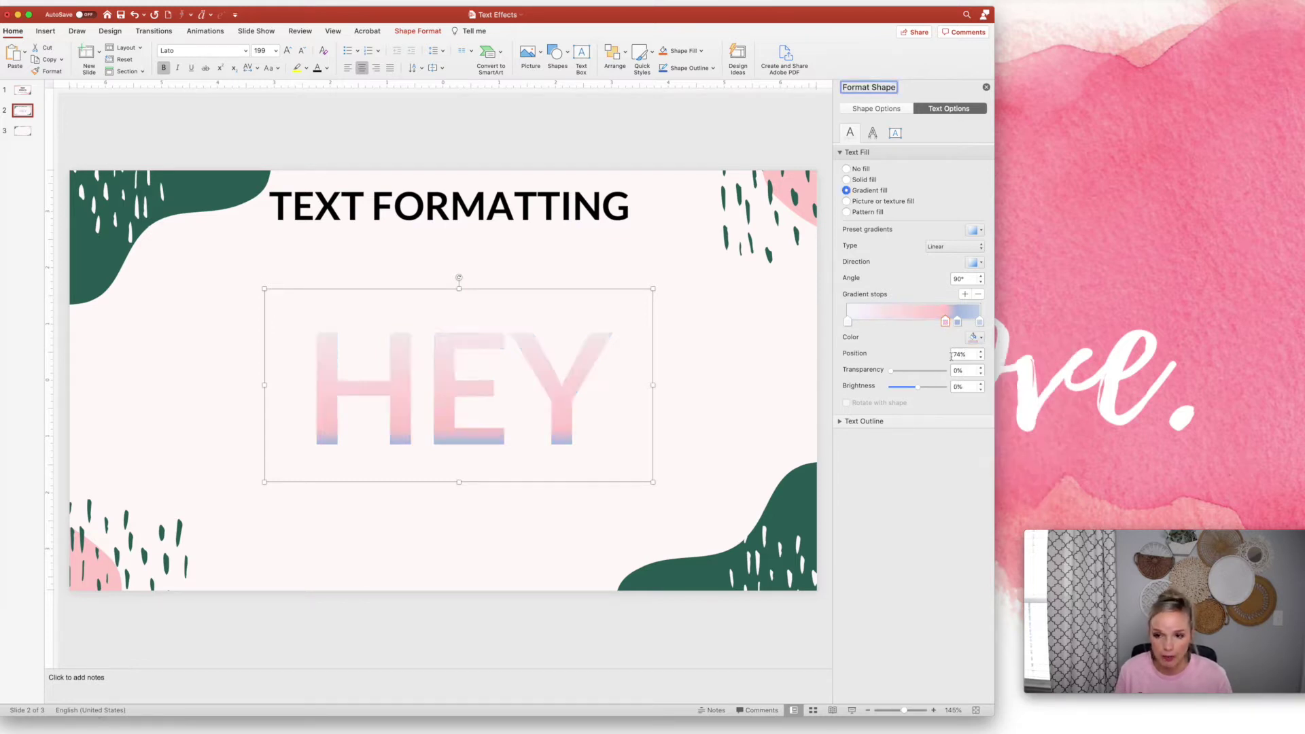
Colour the 83% gradient stop Carnation pink and nudge a light stop upward
left_click(957, 321)
left_click(974, 337)
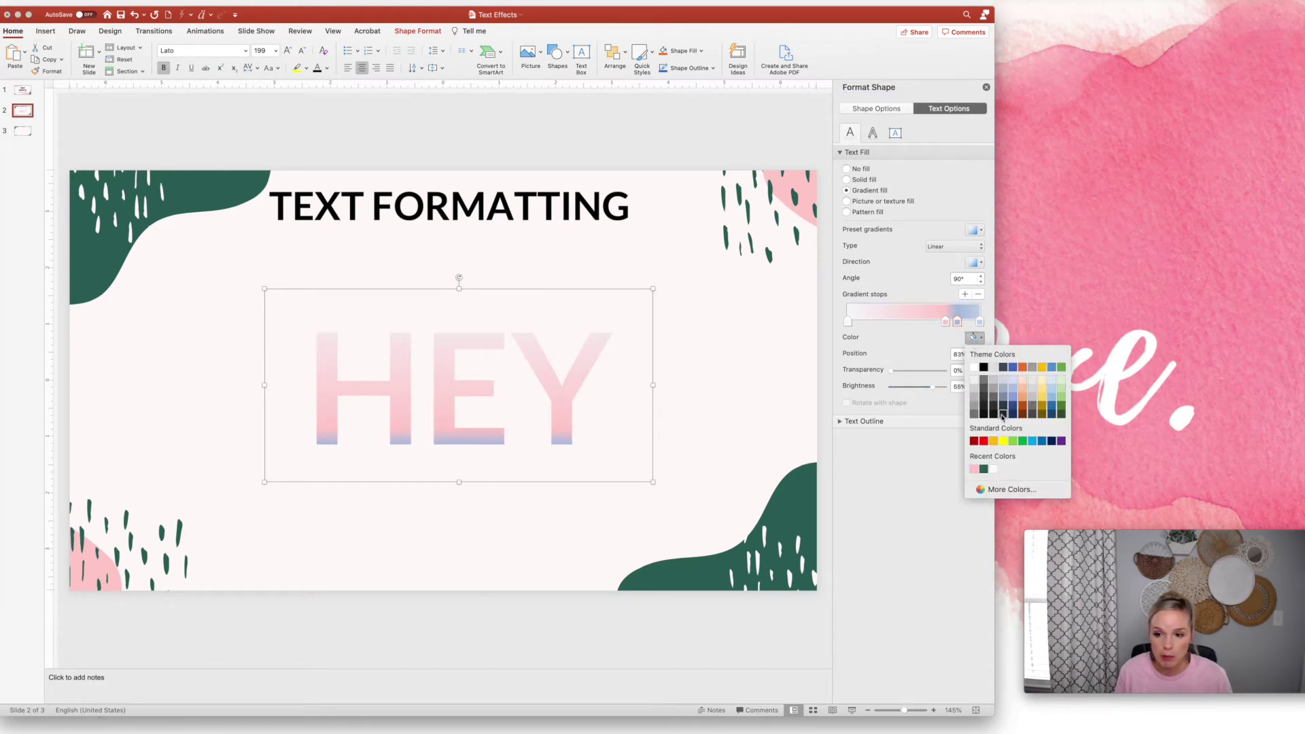
left_click(1009, 489)
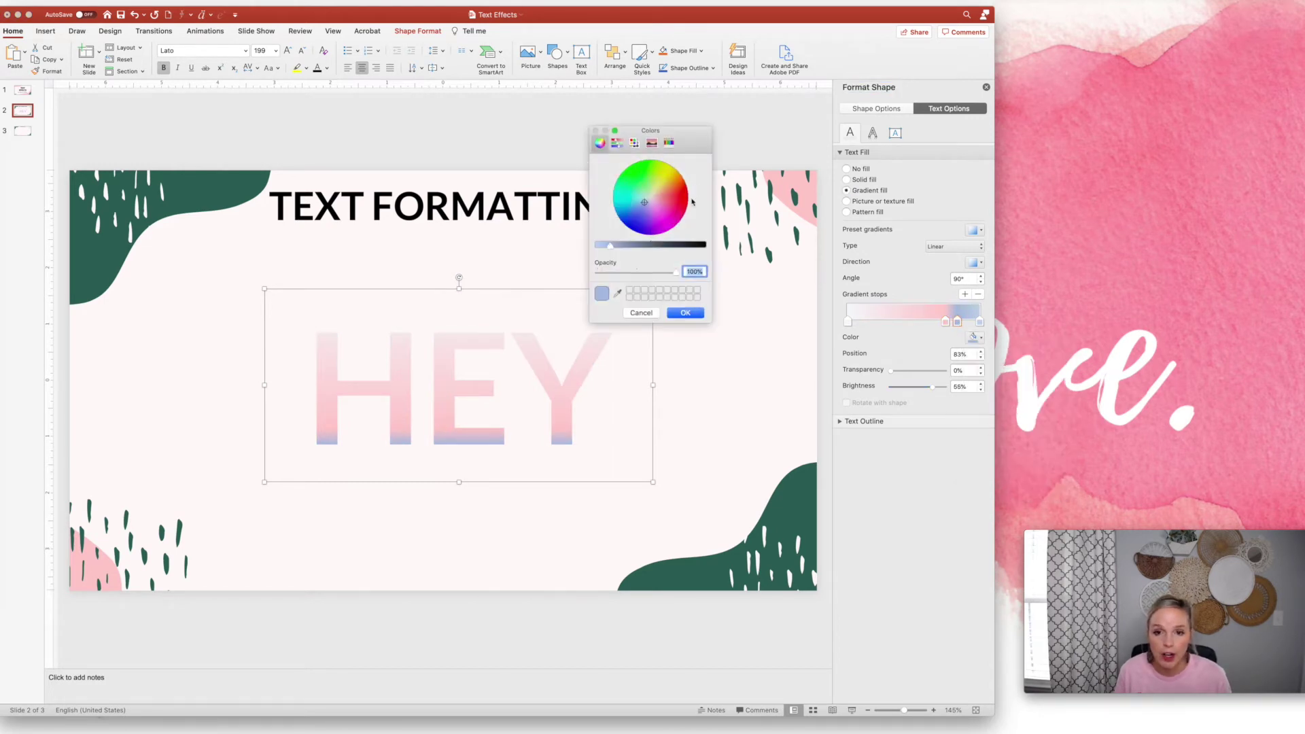
left_click(670, 143)
left_click(707, 276)
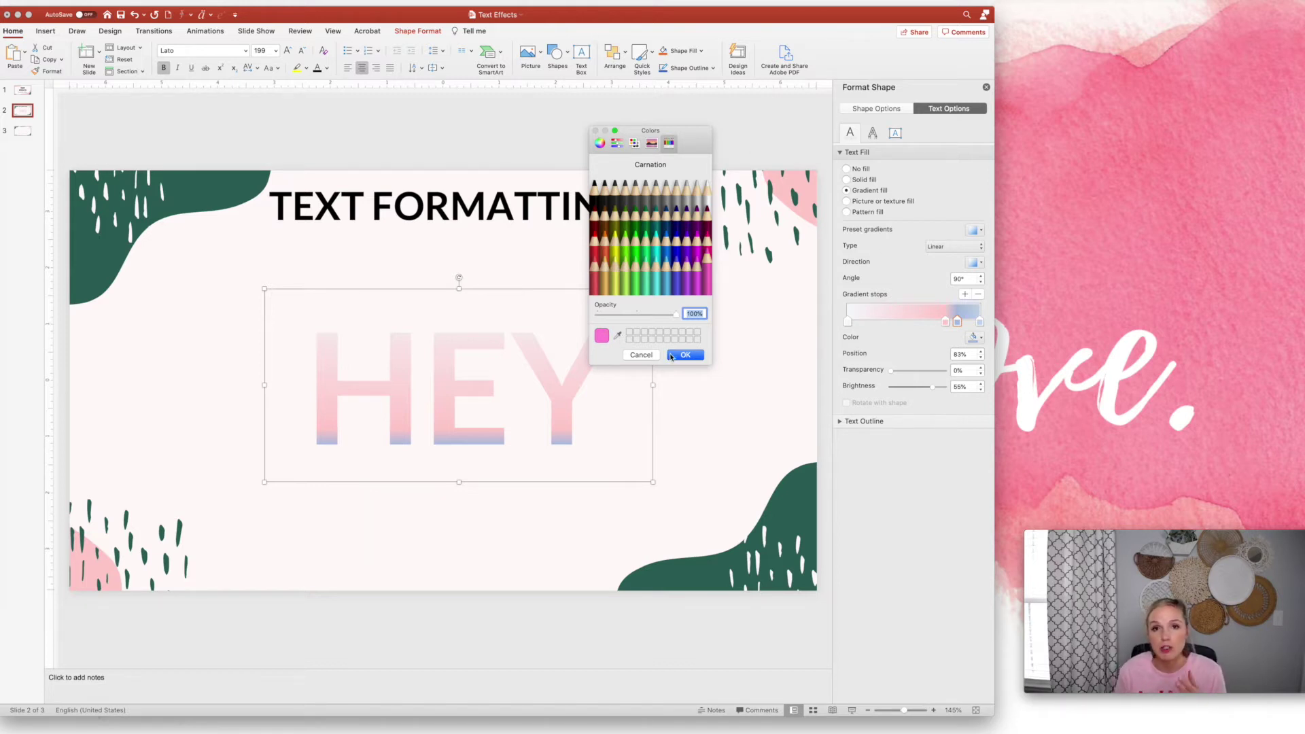
left_click(684, 355)
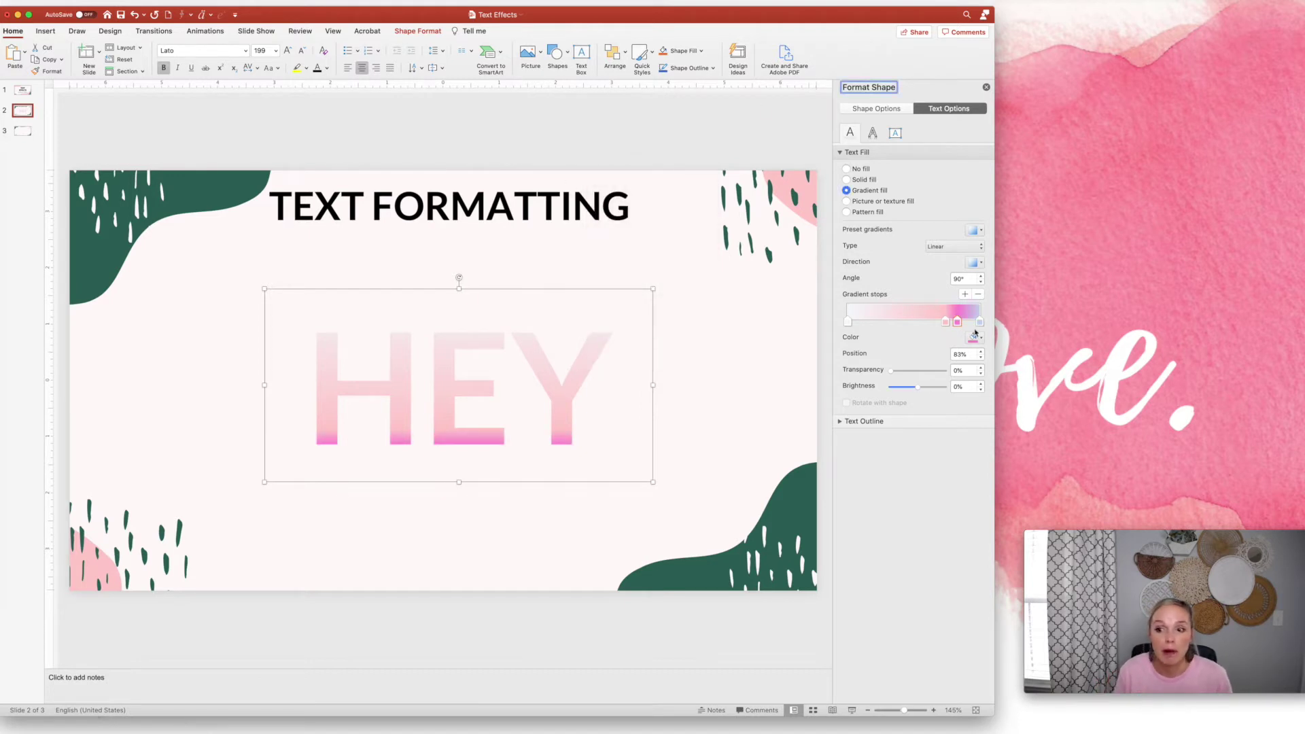
mouse_move(946, 322)
left_mouse_down()
mouse_move(924, 322)
mouse_move(971, 322)
mouse_move(902, 323)
mouse_move(947, 323)
left_mouse_up()
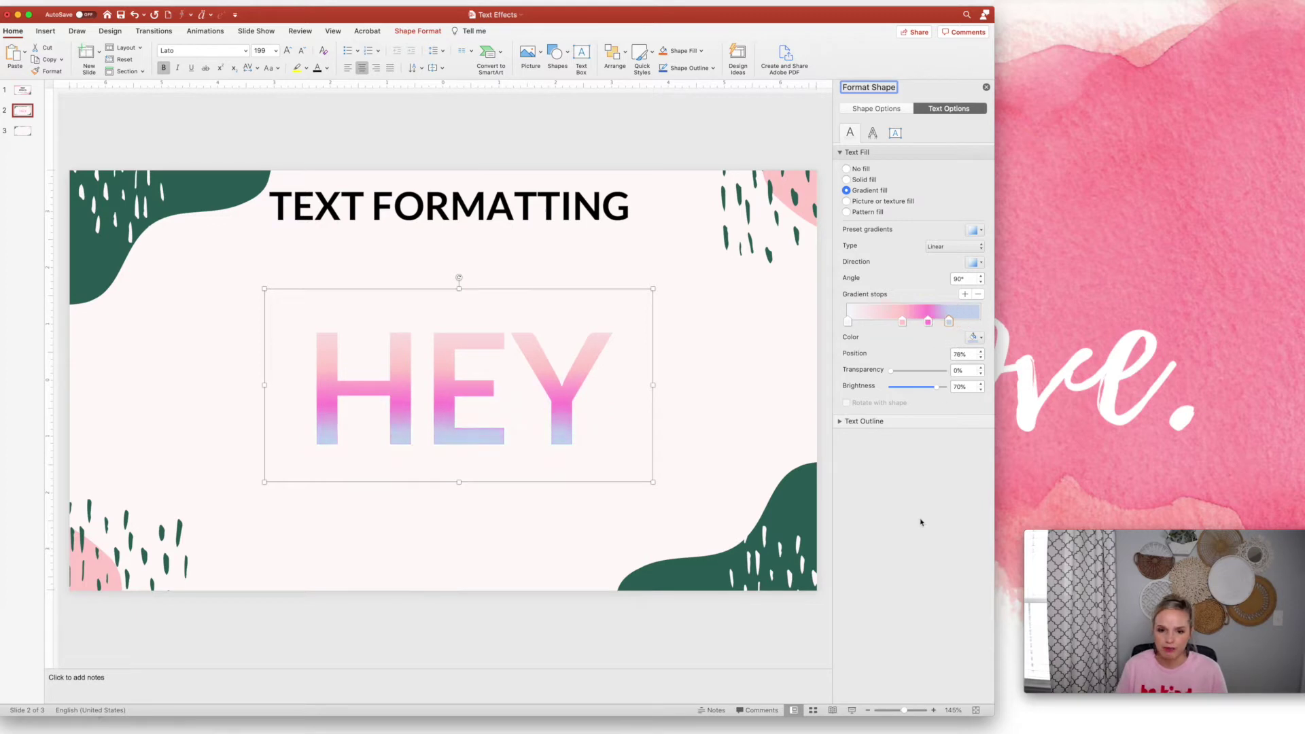
Give the HEY letters a solid black outline 3.25 pt wide
left_click(865, 422)
left_click(846, 449)
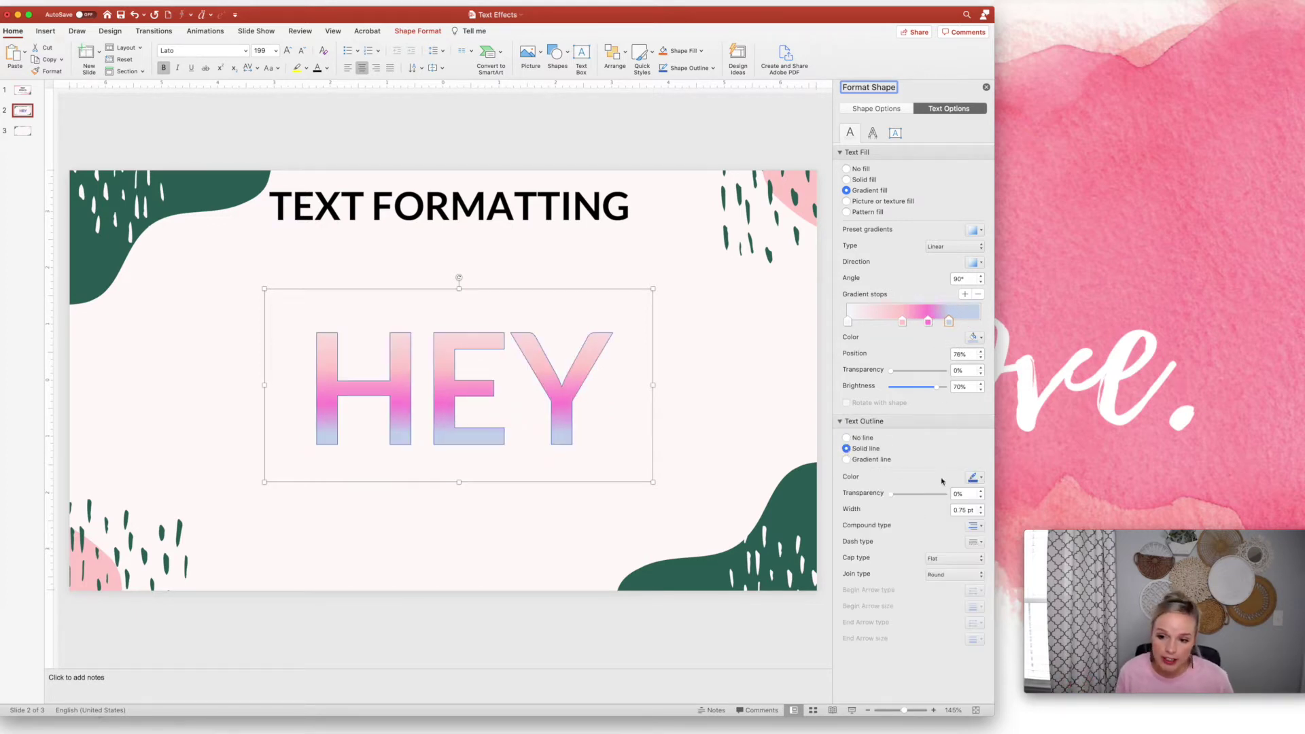
left_click(976, 477)
left_click(977, 506)
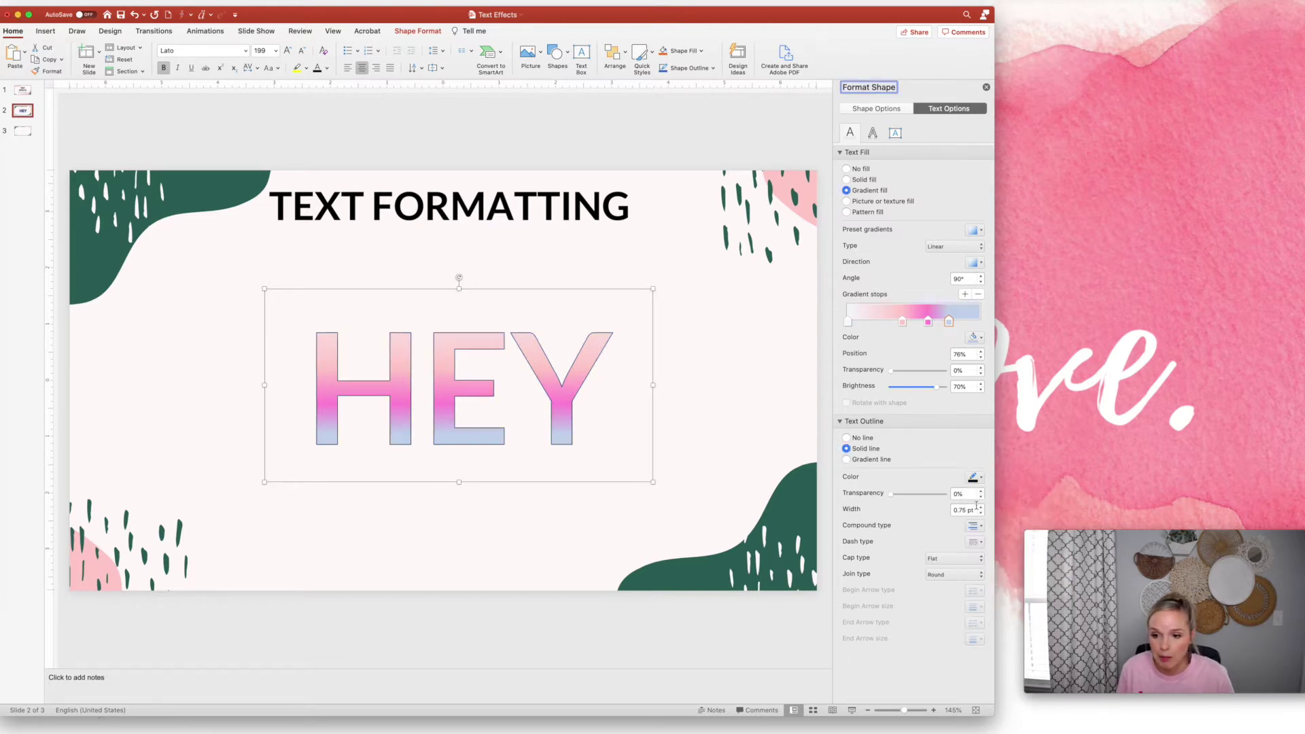
left_click(980, 506)
left_click(980, 506)
left_click(980, 507)
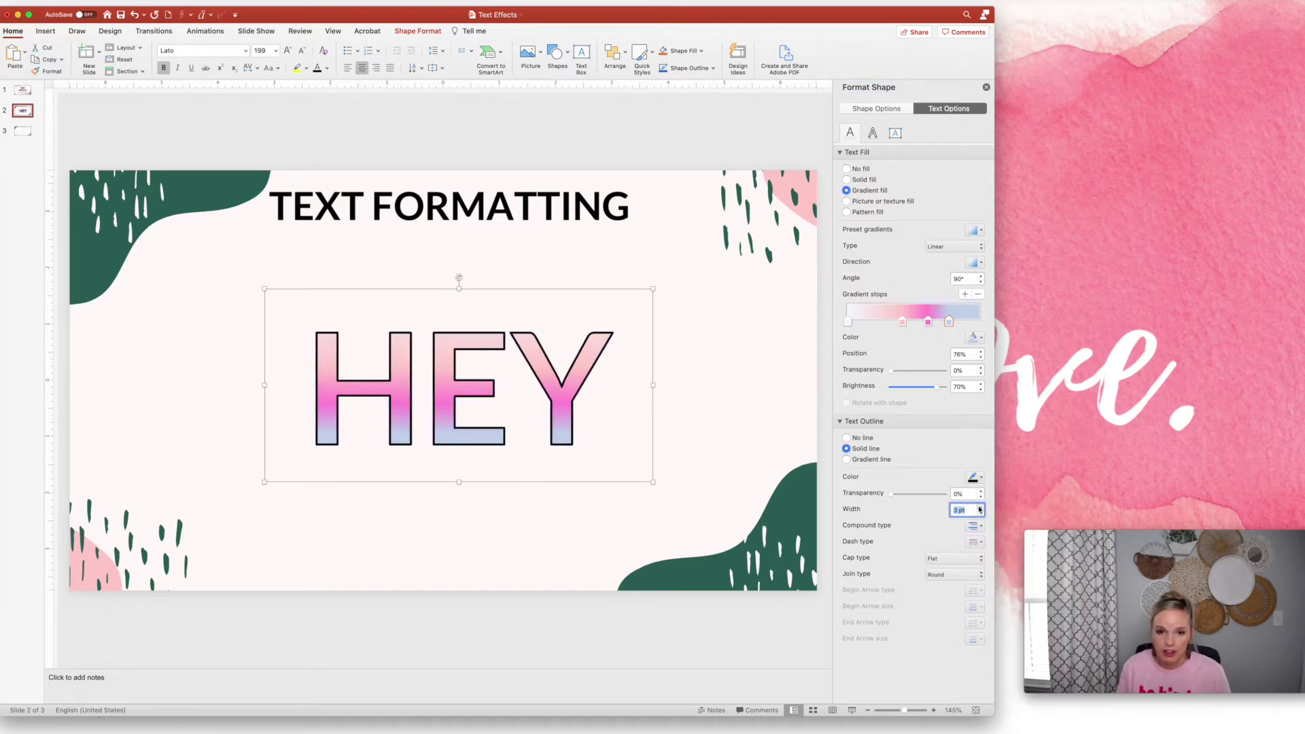
left_click(980, 506)
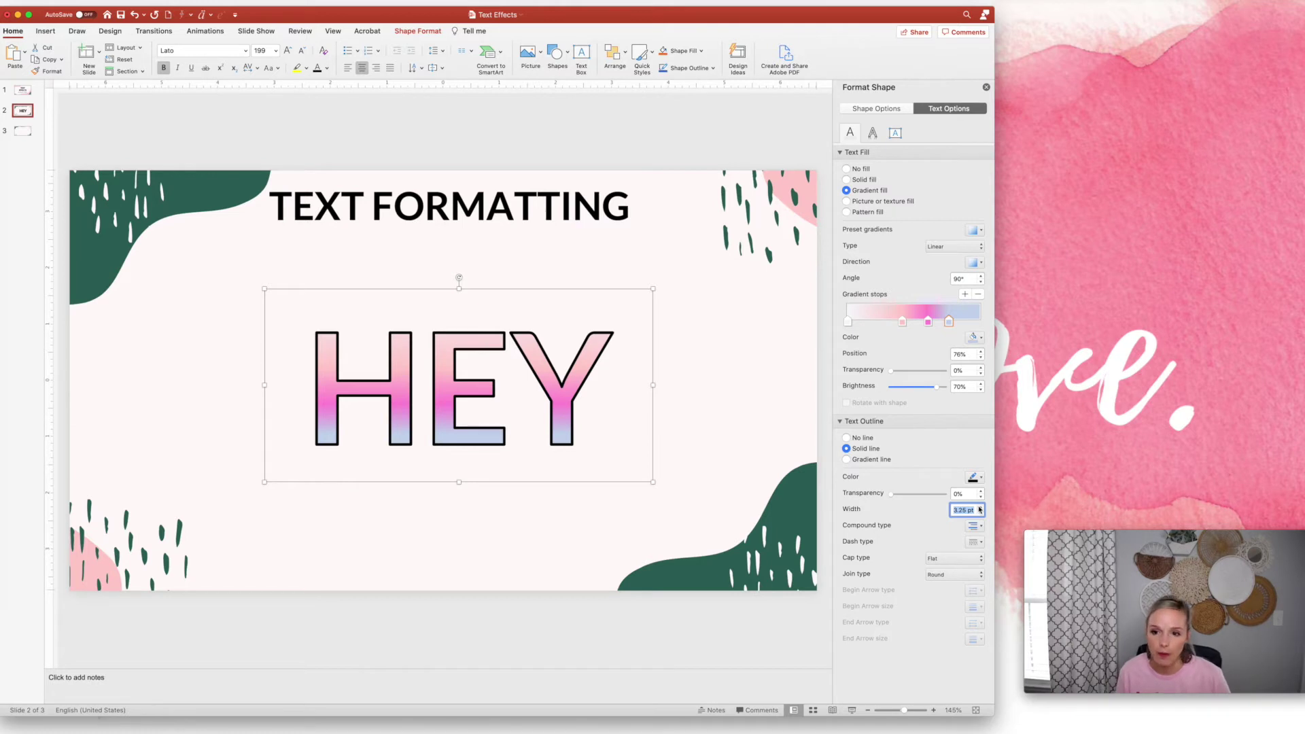
Fill the HEY letters with a light-blue texture, replacing the gradient
left_click(846, 202)
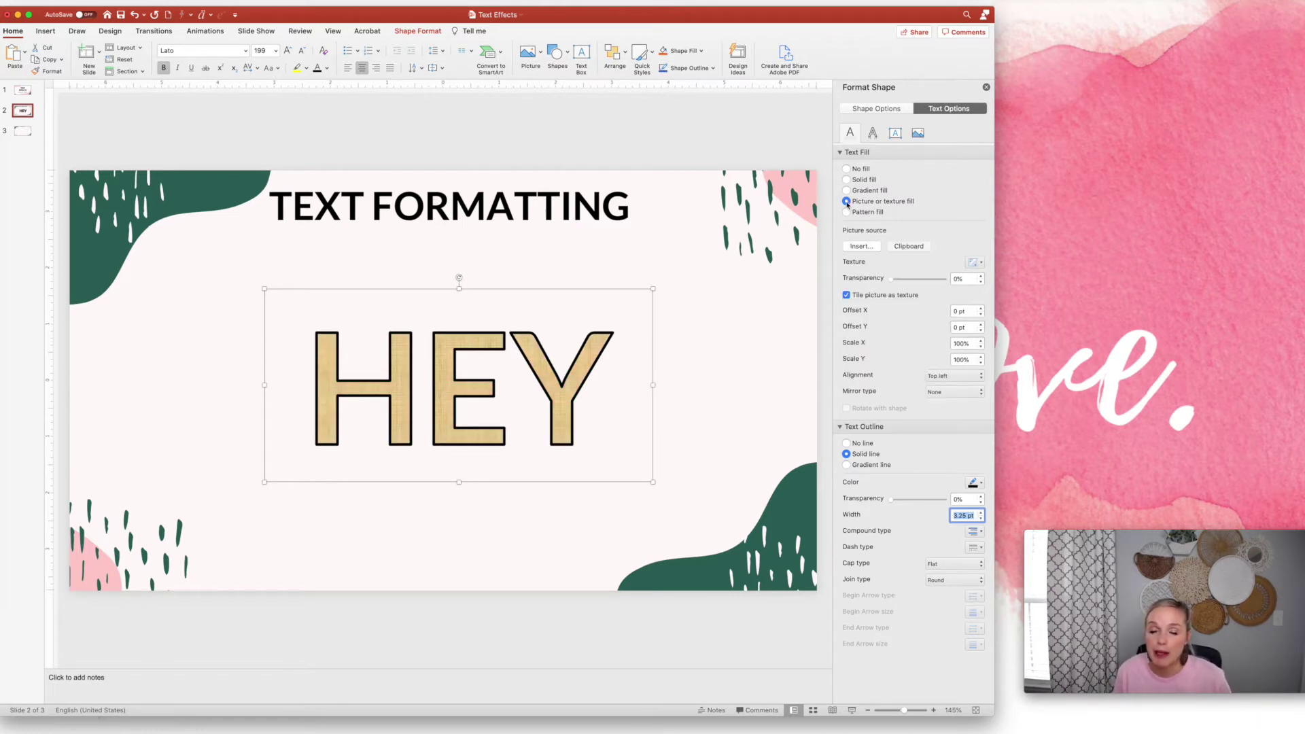
scroll(846, 204, "down", 1)
scroll(847, 204, "up", 1)
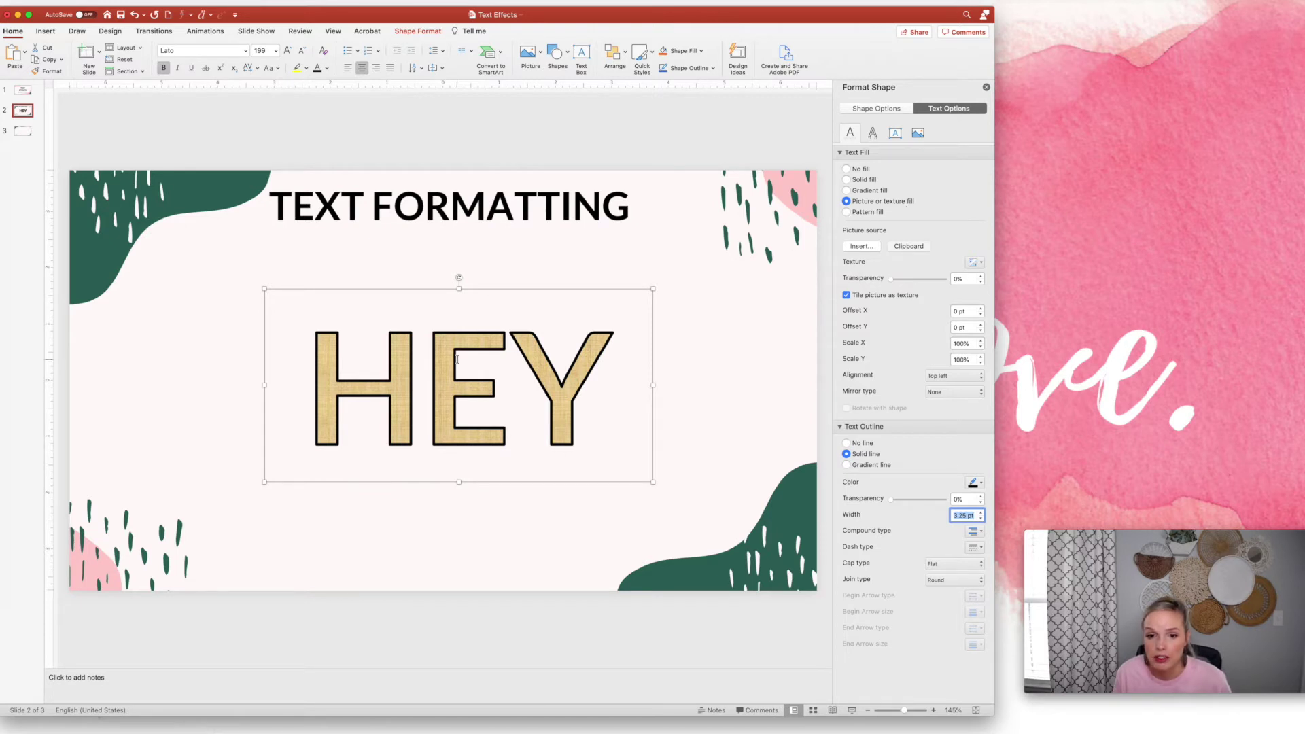
left_click(976, 262)
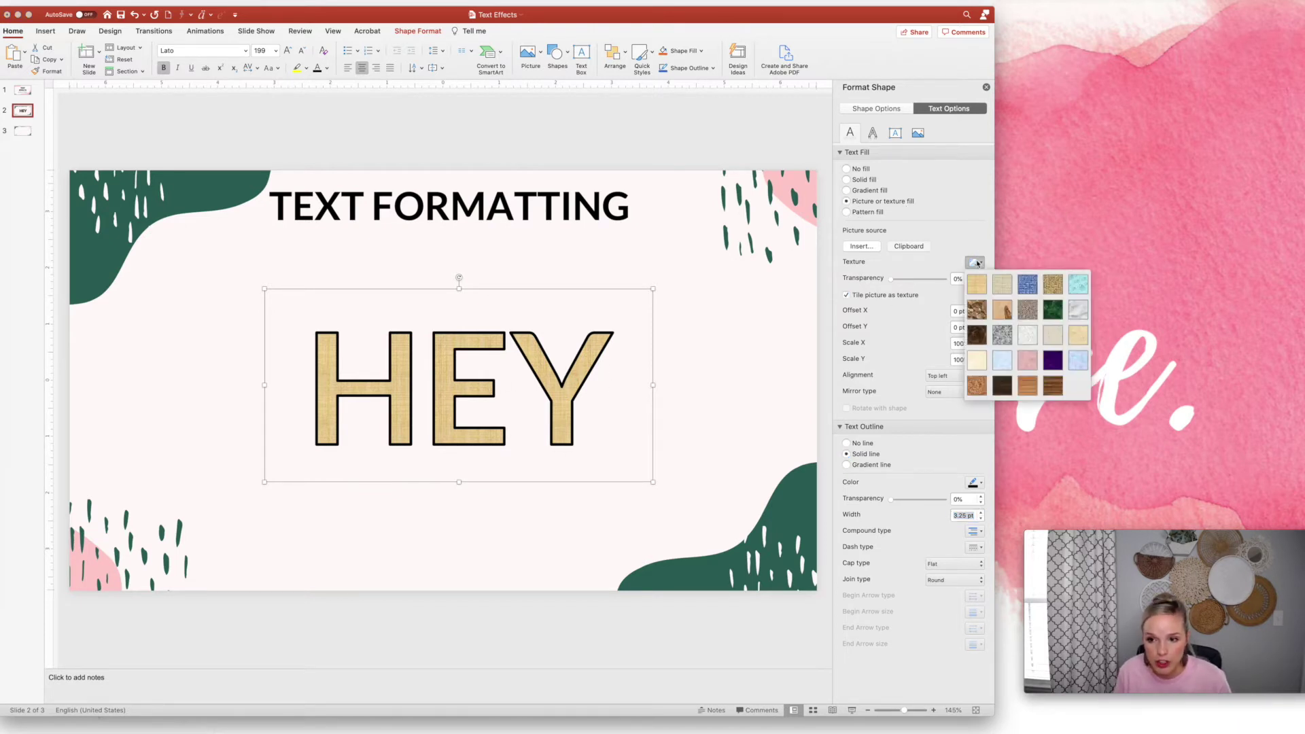
left_click(1077, 284)
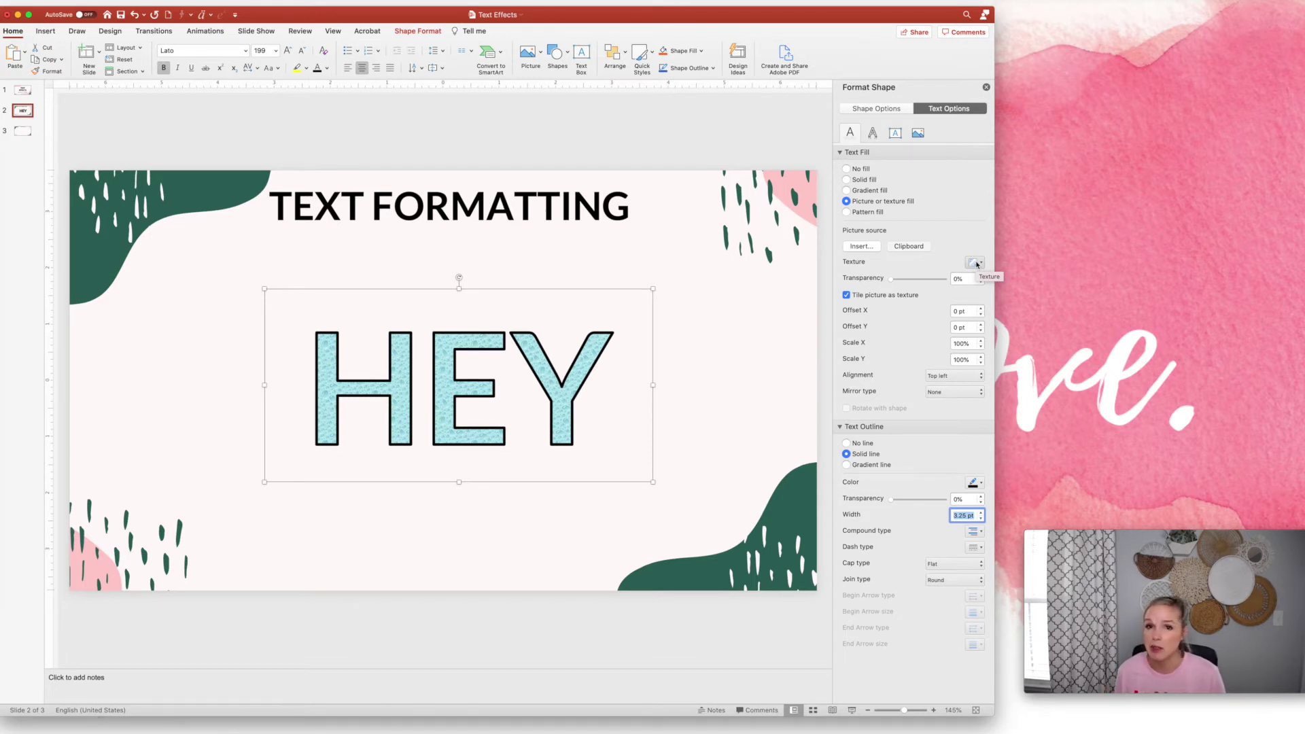
left_click(977, 264)
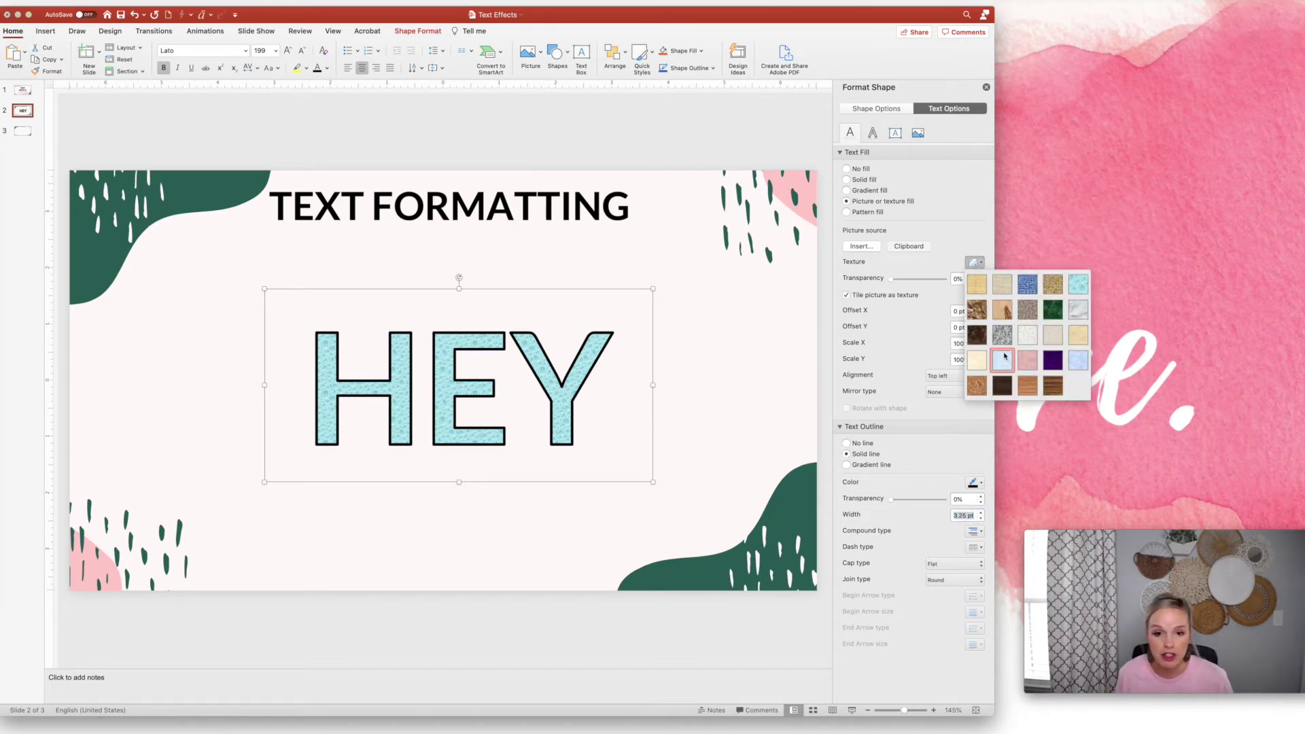
left_click(1004, 354)
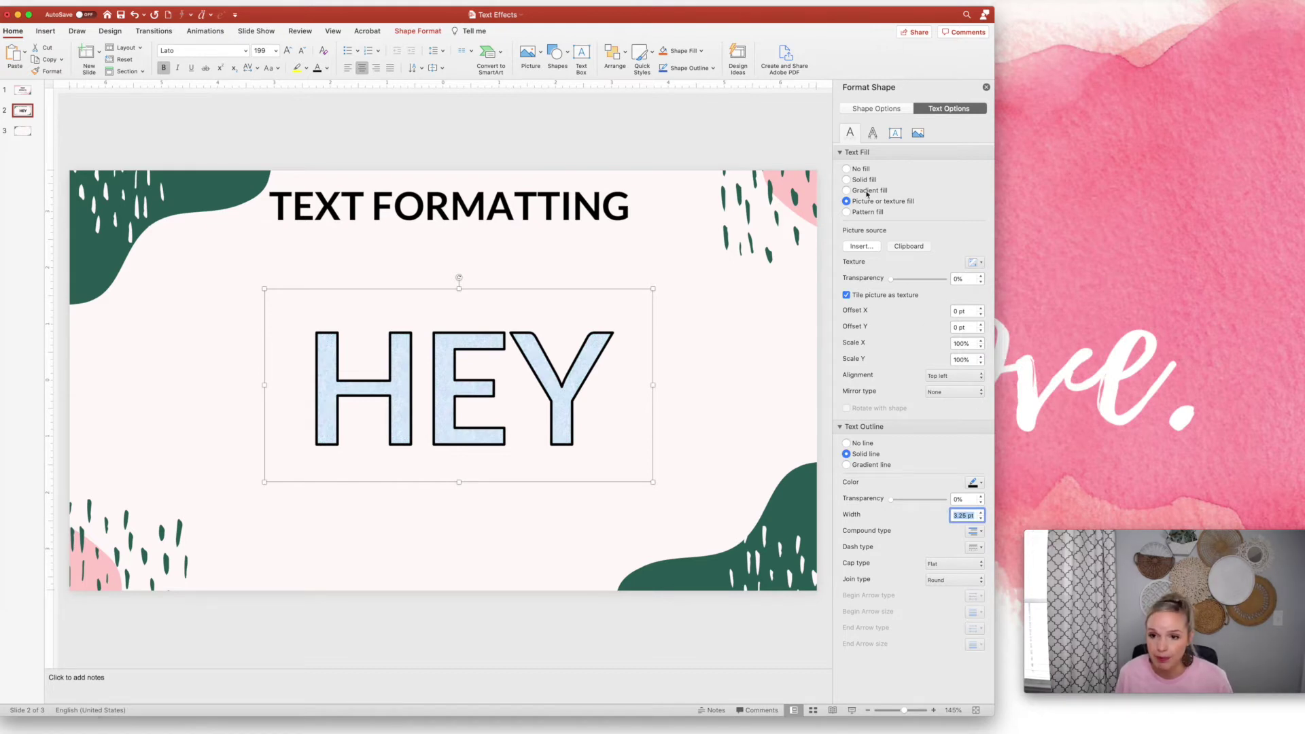
Fill HEY with a diagonal hatching pattern on a pink, then light, background
left_click(846, 213)
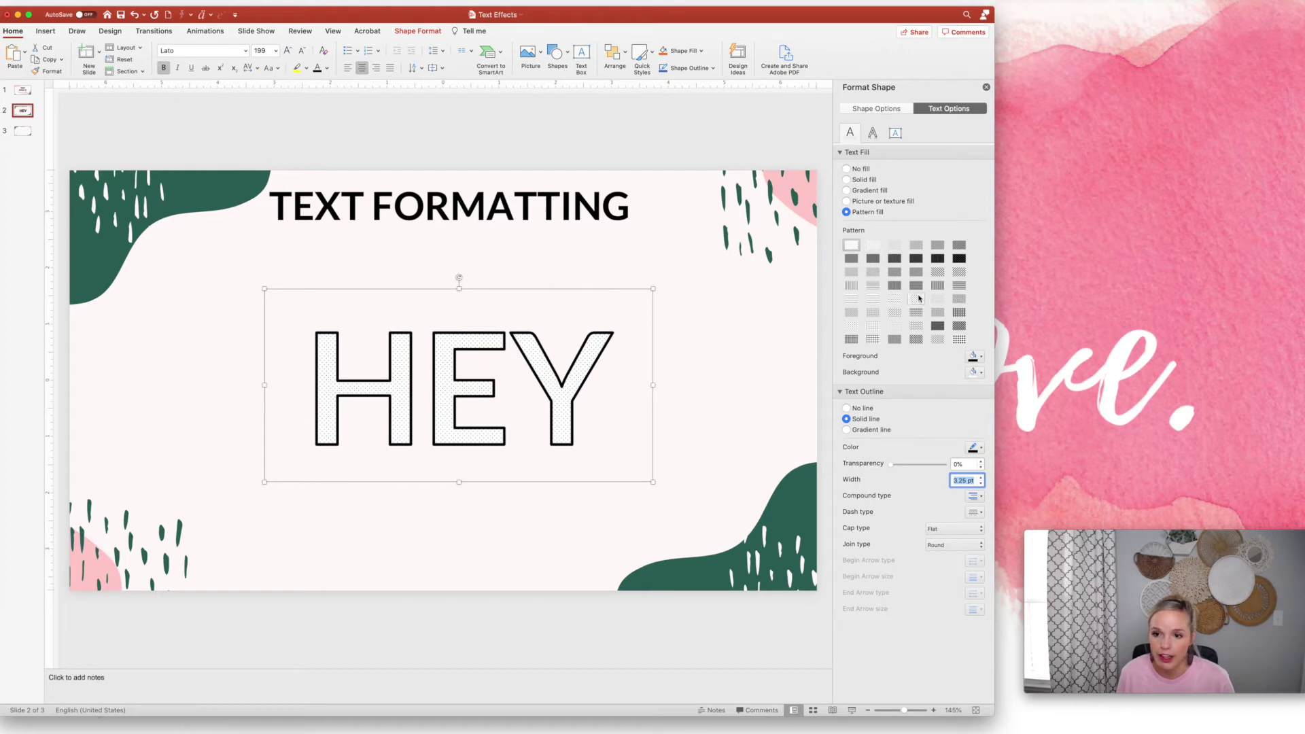
left_click(939, 275)
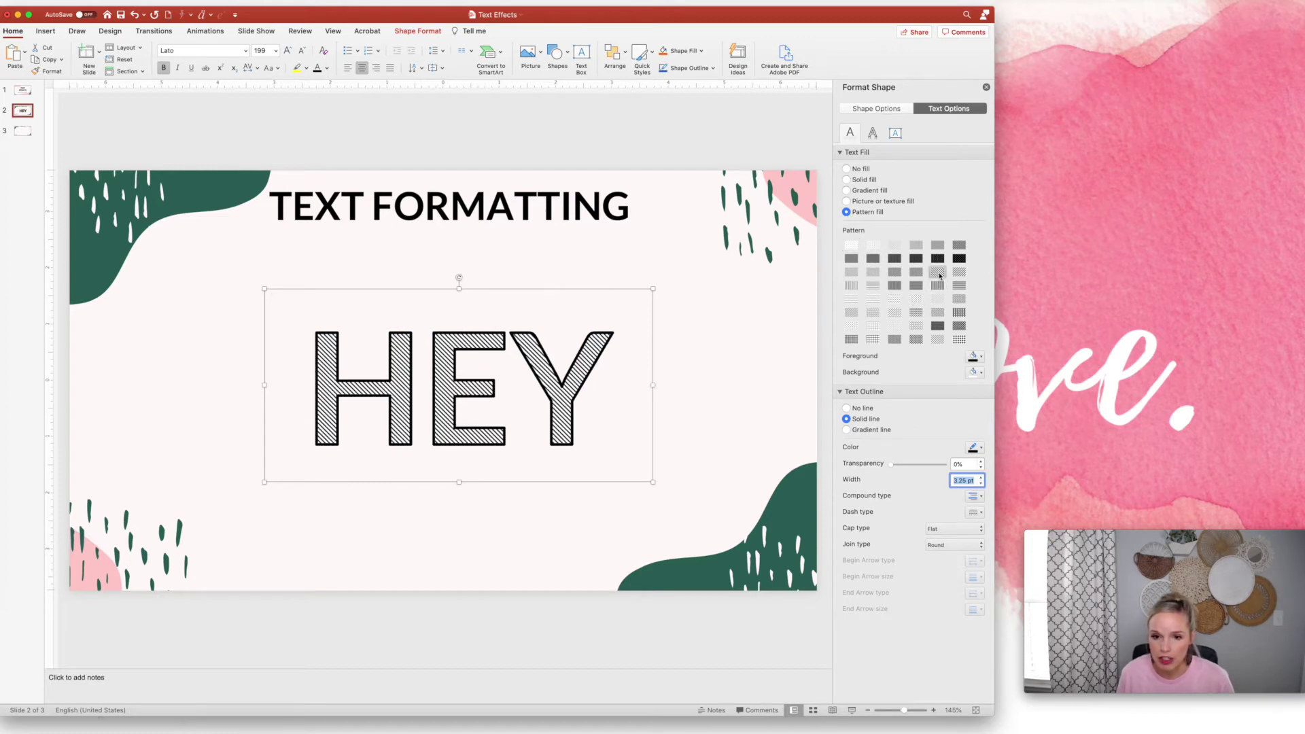
left_click(976, 356)
left_click(983, 487)
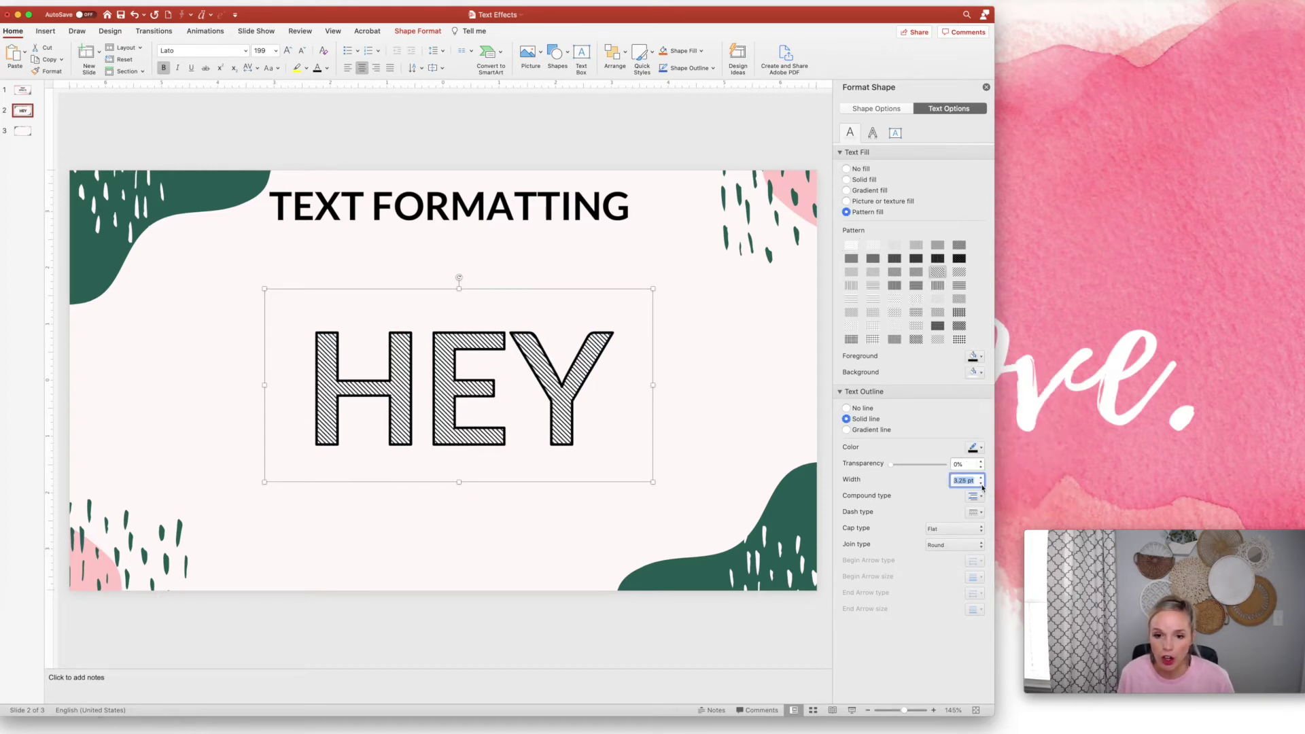
left_click(976, 373)
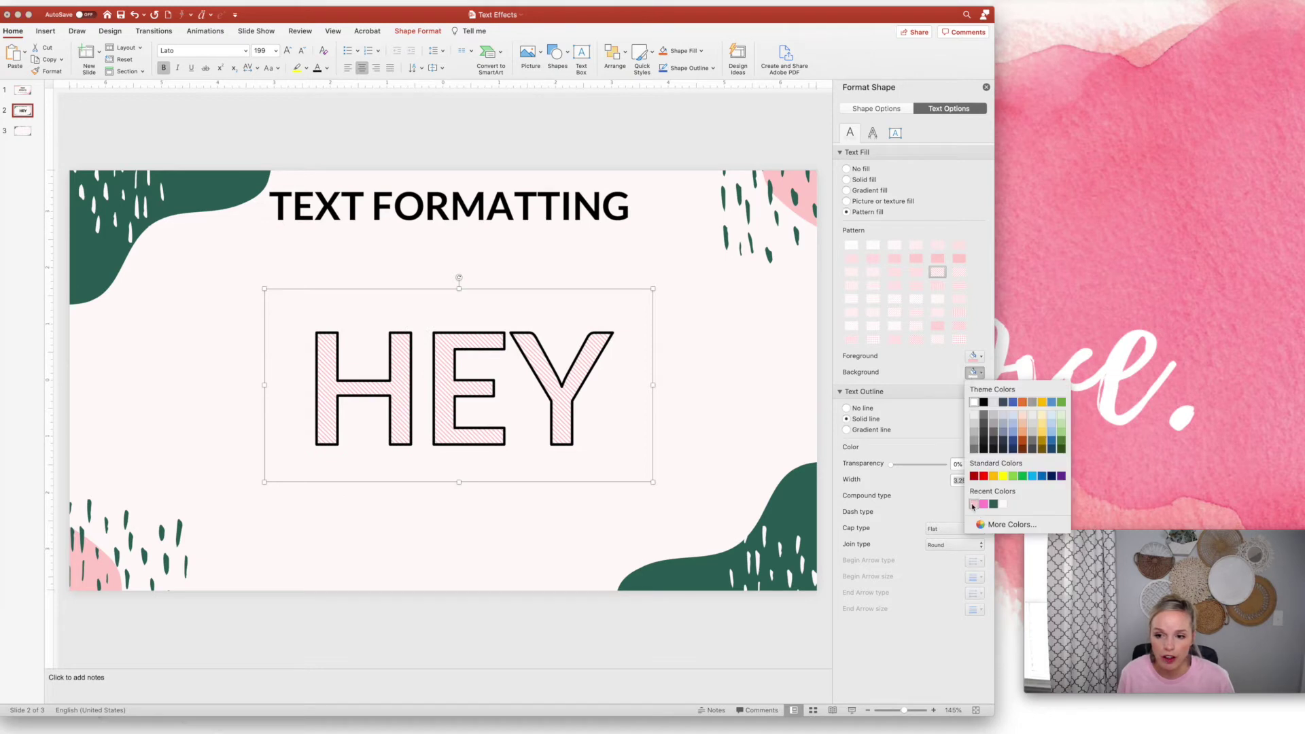
left_click(974, 504)
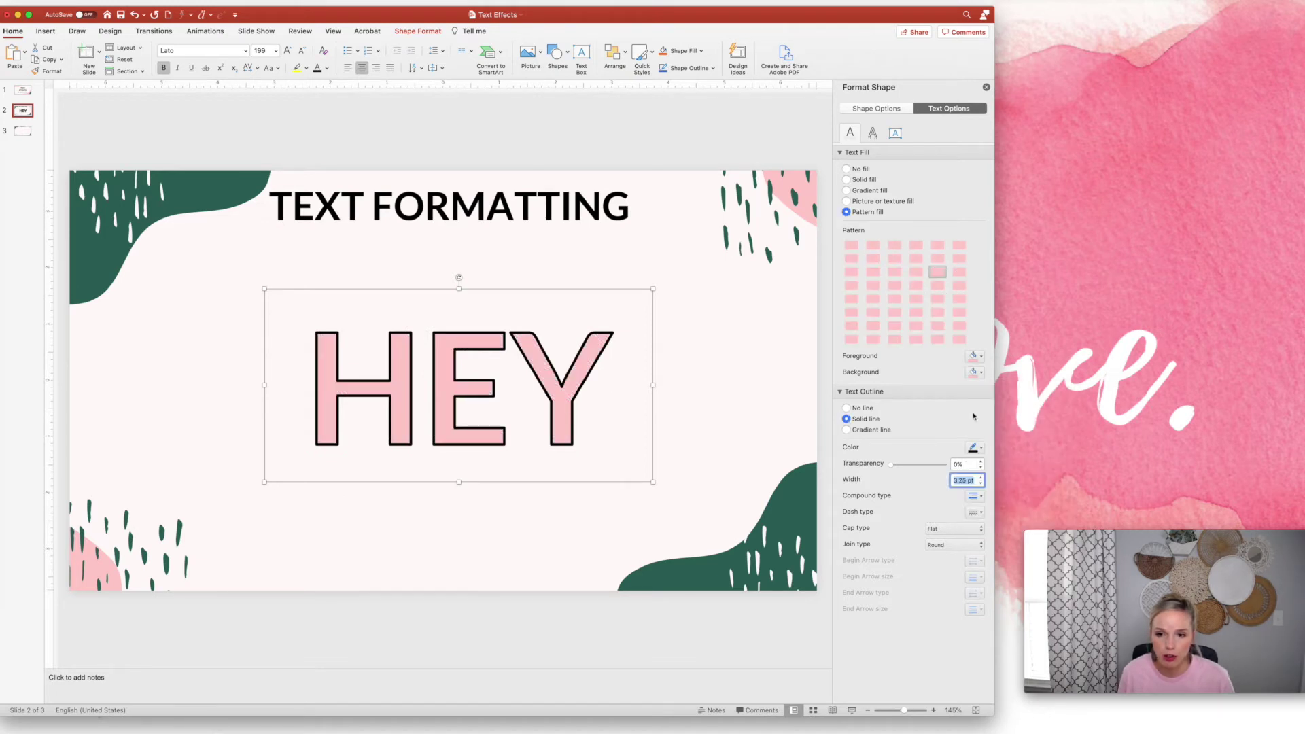
left_click(977, 373)
left_click(983, 494)
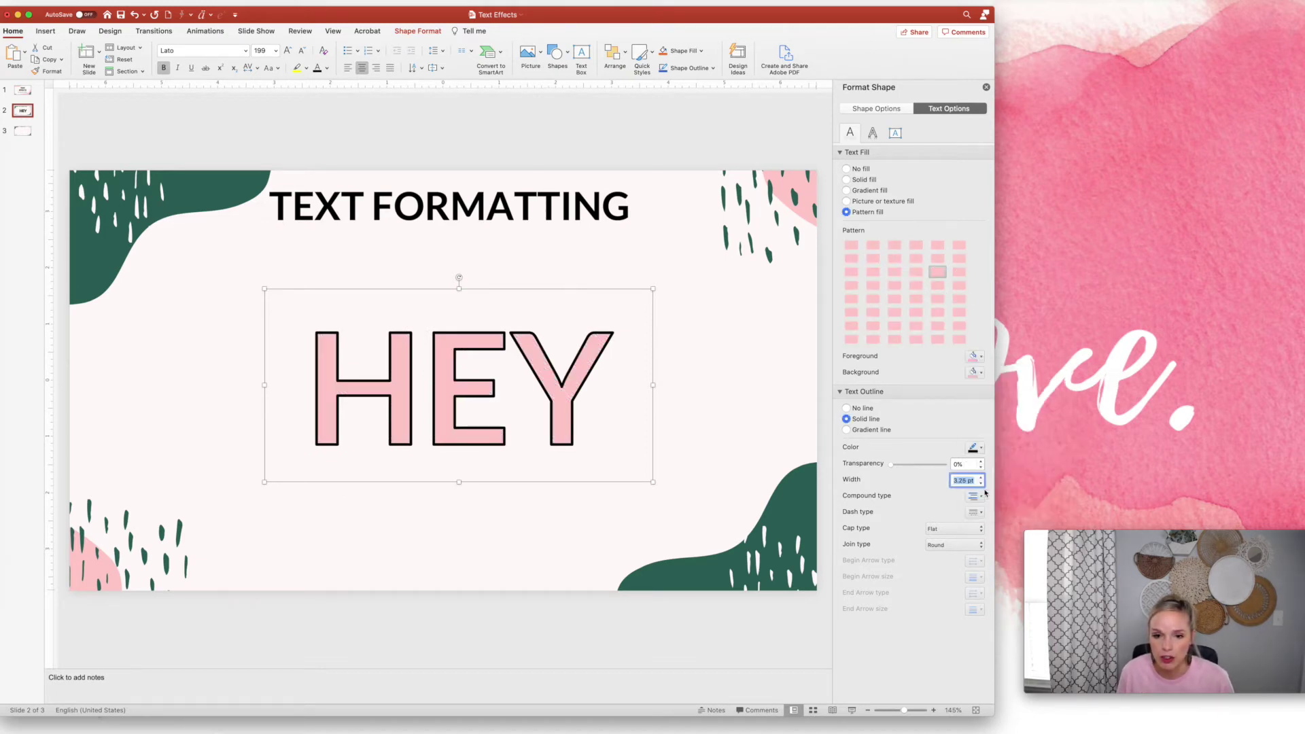
Try dotted, vertical-line and diamond patterns, ending on wide upward diagonal stripes
left_click(958, 340)
left_click(873, 340)
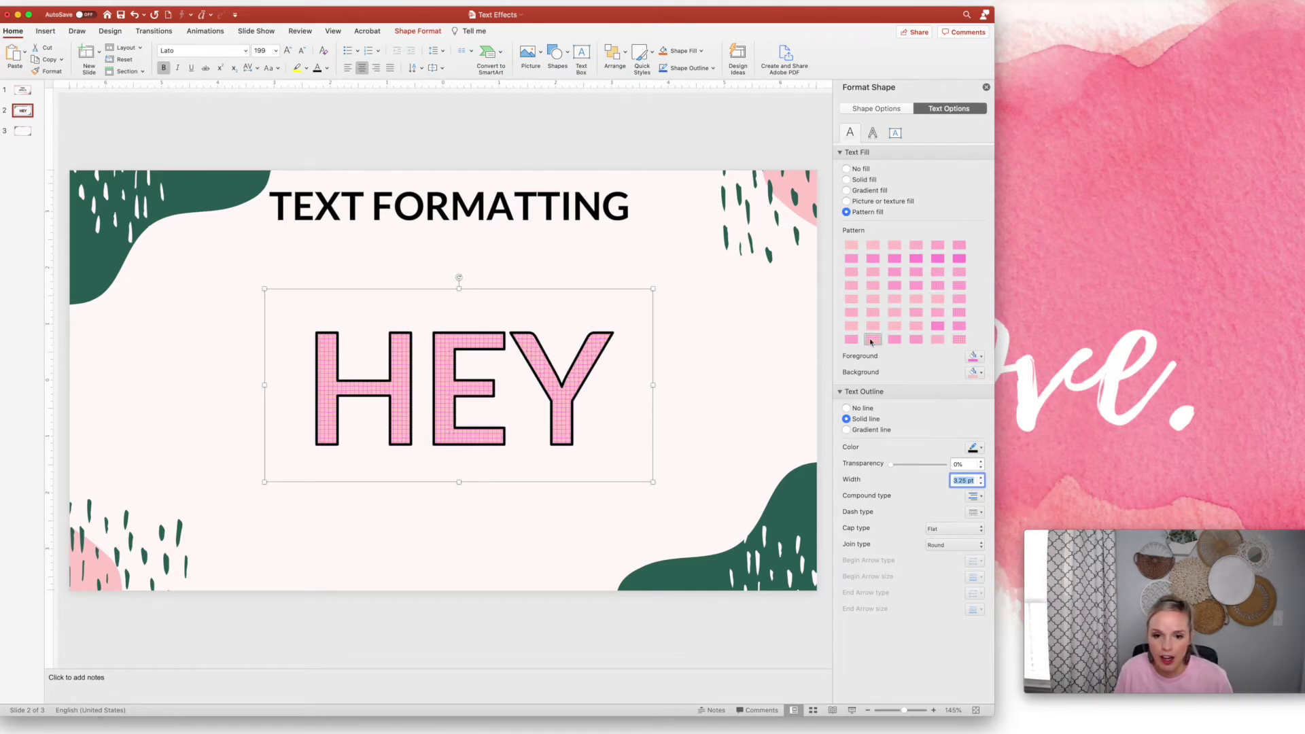
left_click(851, 311)
left_click(853, 289)
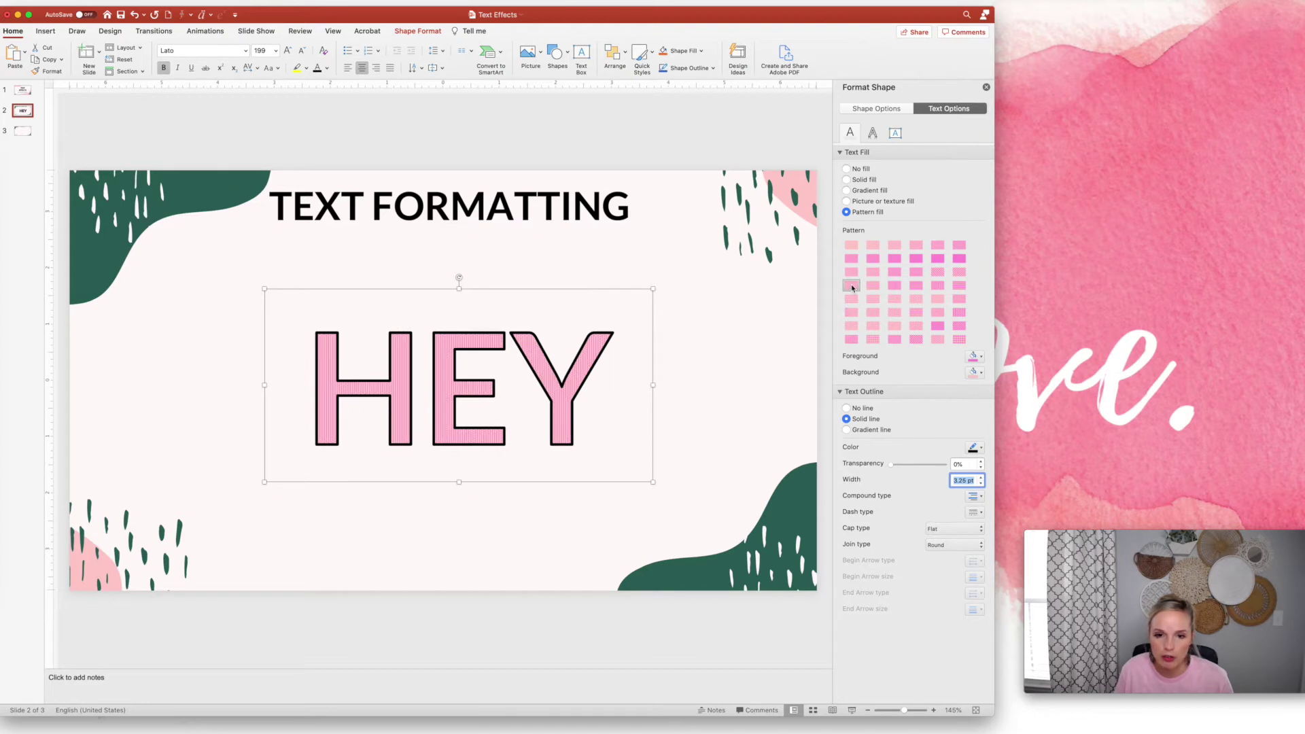
left_click(975, 372)
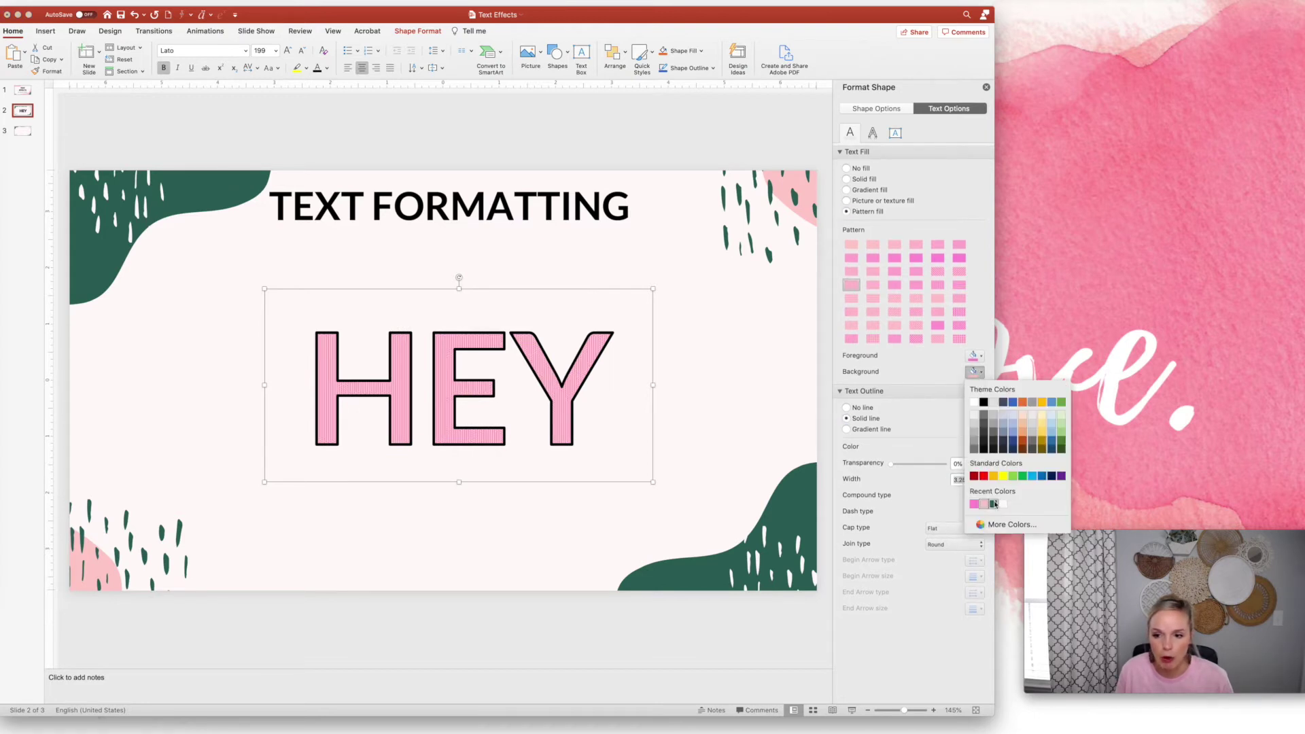
left_click(994, 504)
left_click(899, 287)
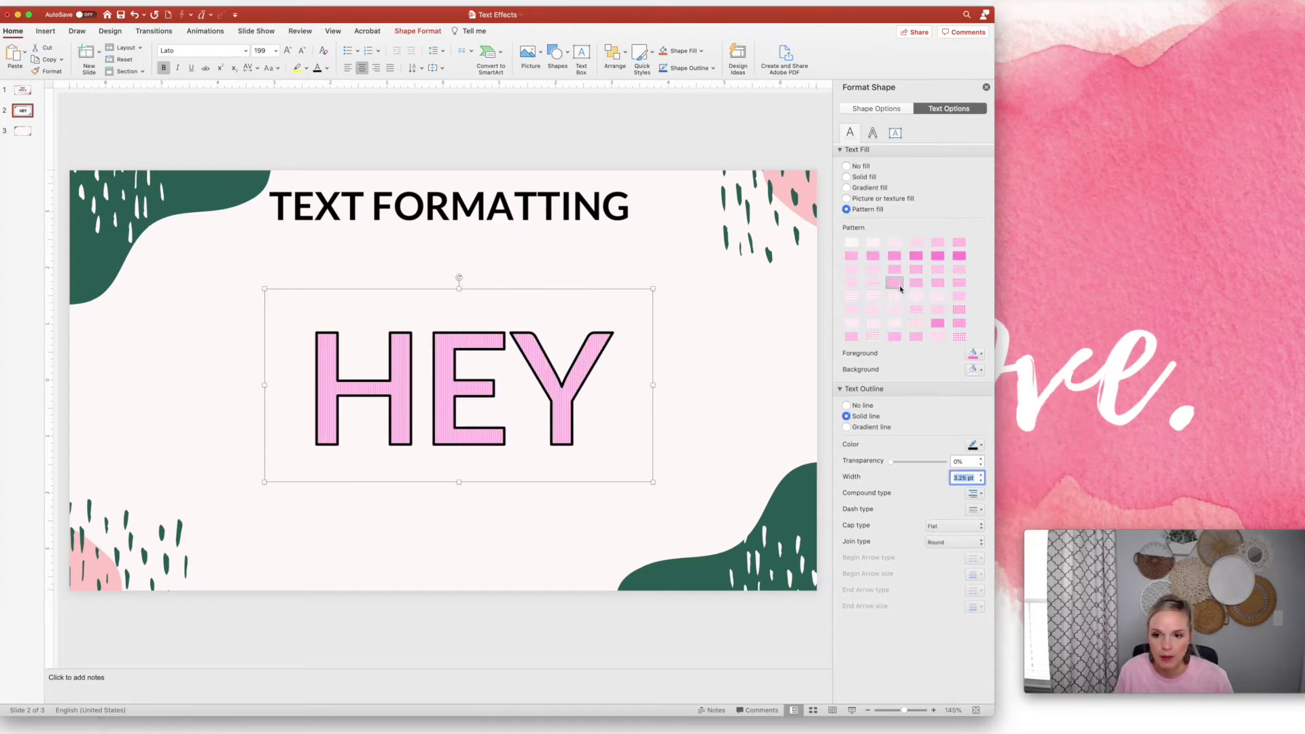
left_click(959, 337)
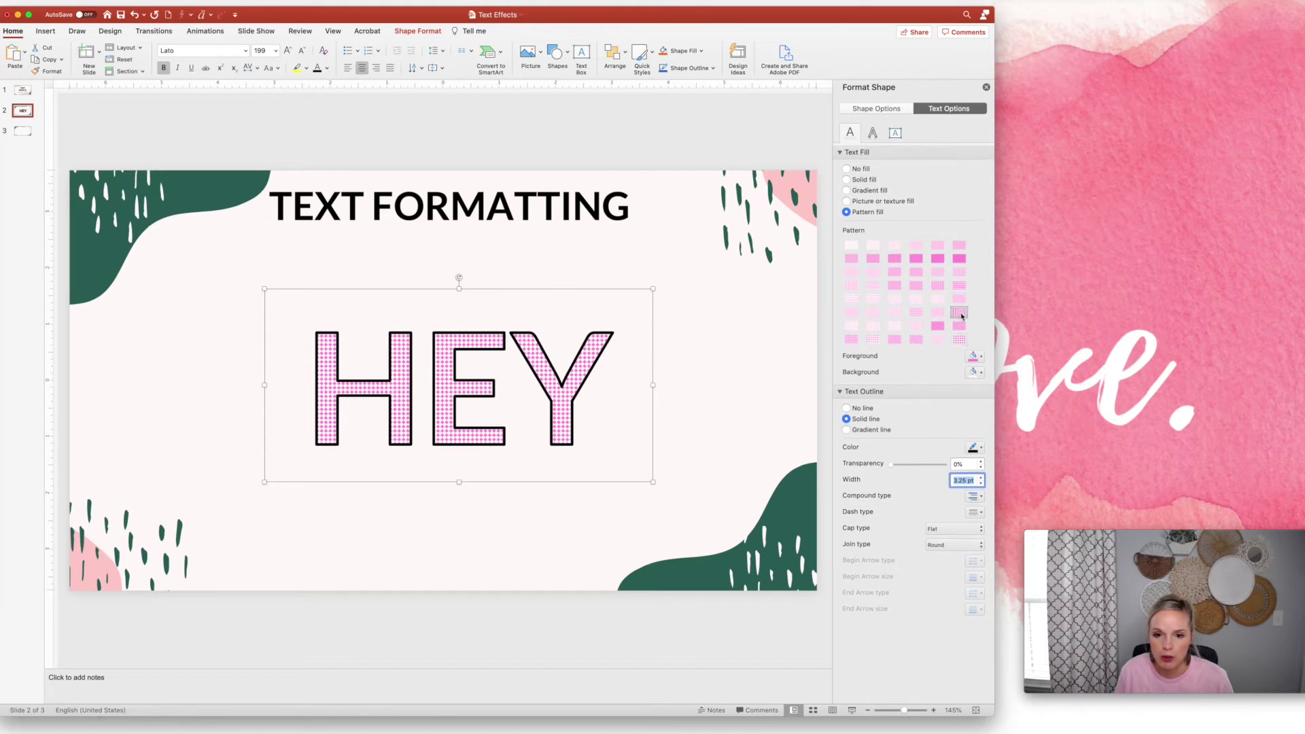
left_click(959, 272)
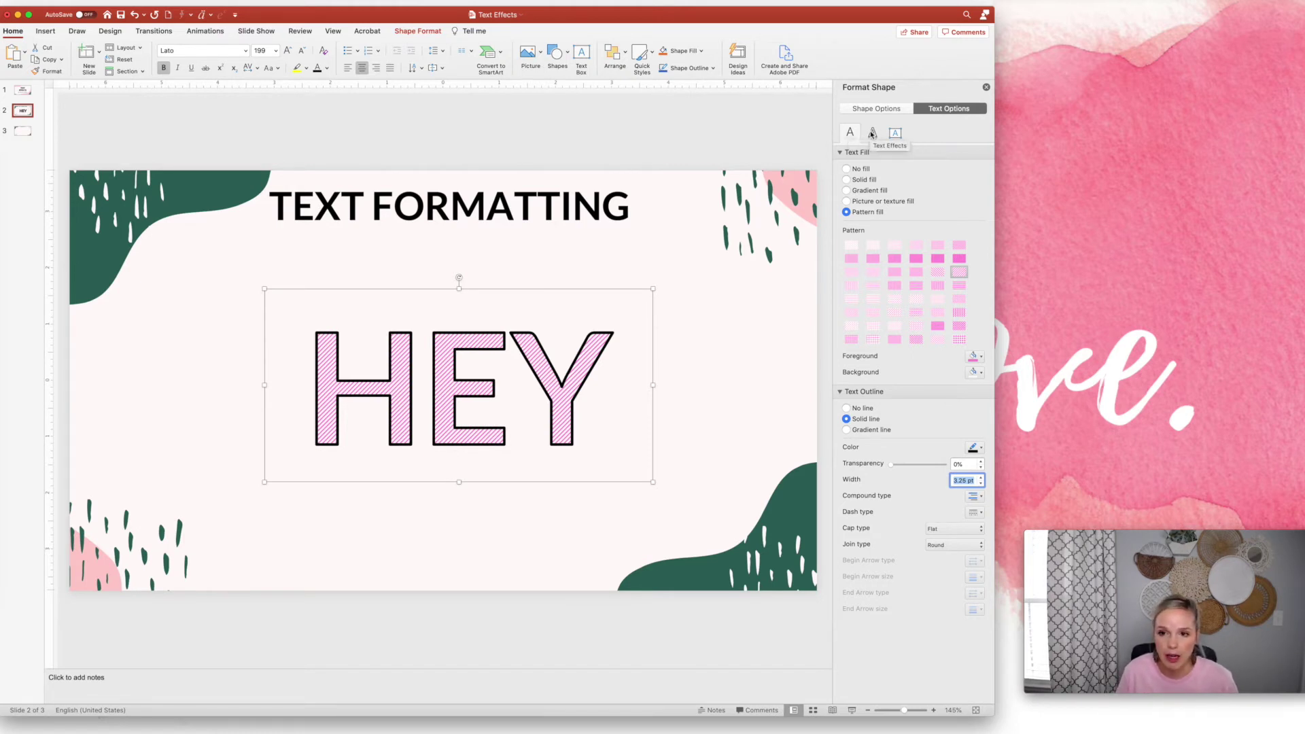
left_click(872, 134)
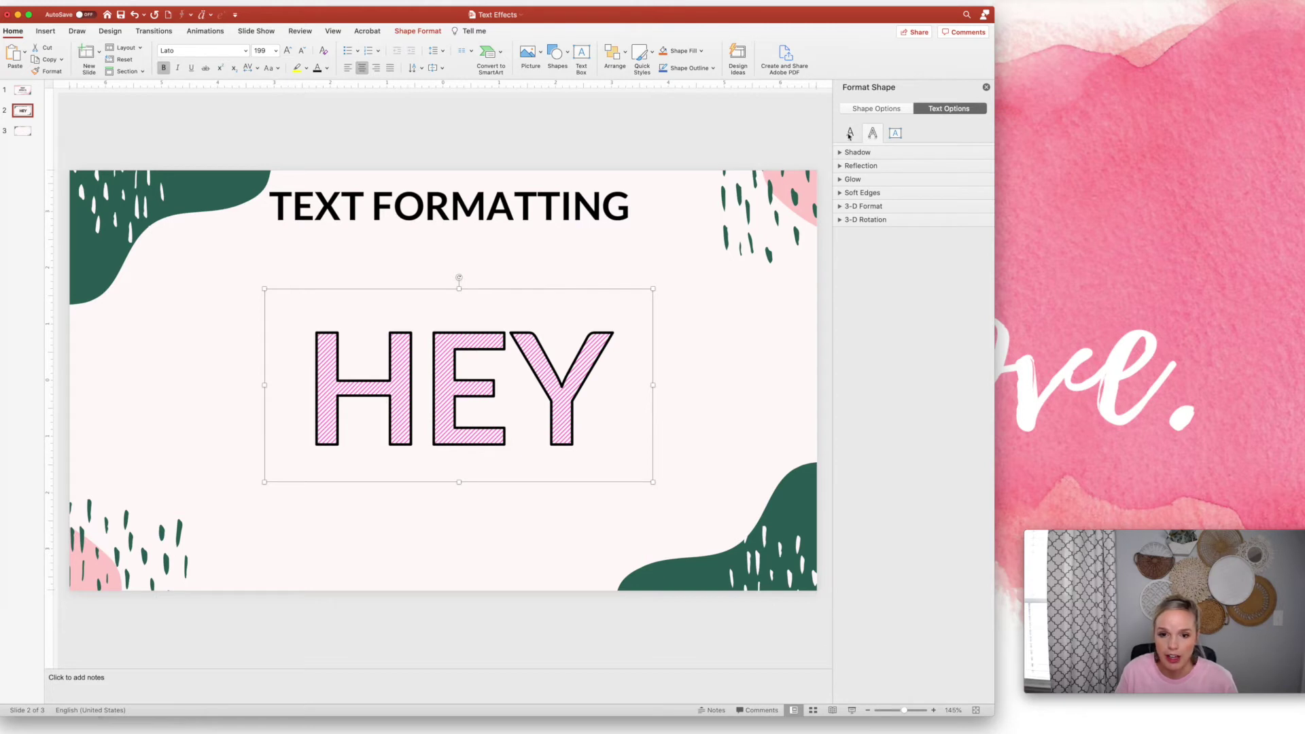
Make HEY solid pink and add a bottom offset drop shadow (60% transparency, 4 pt blur, 3 pt distance)
left_click(850, 133)
left_click(847, 180)
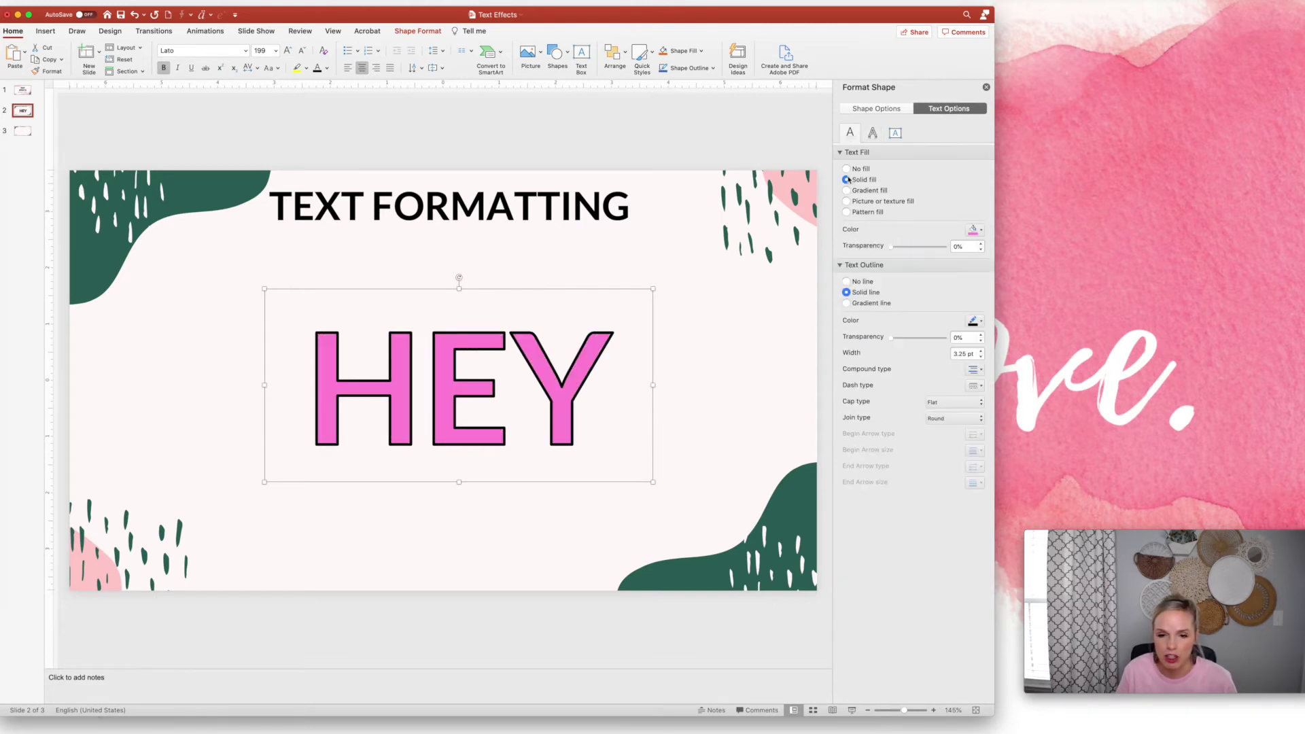
left_click(872, 133)
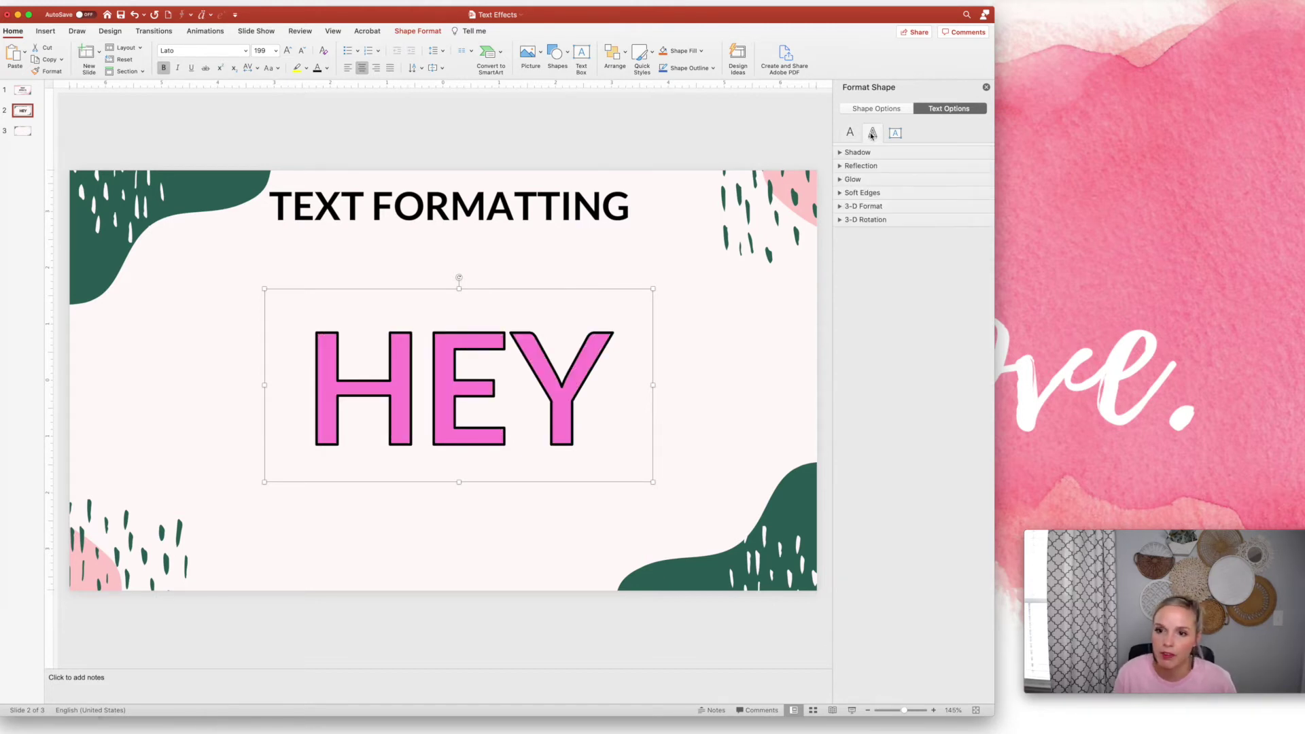
left_click(860, 152)
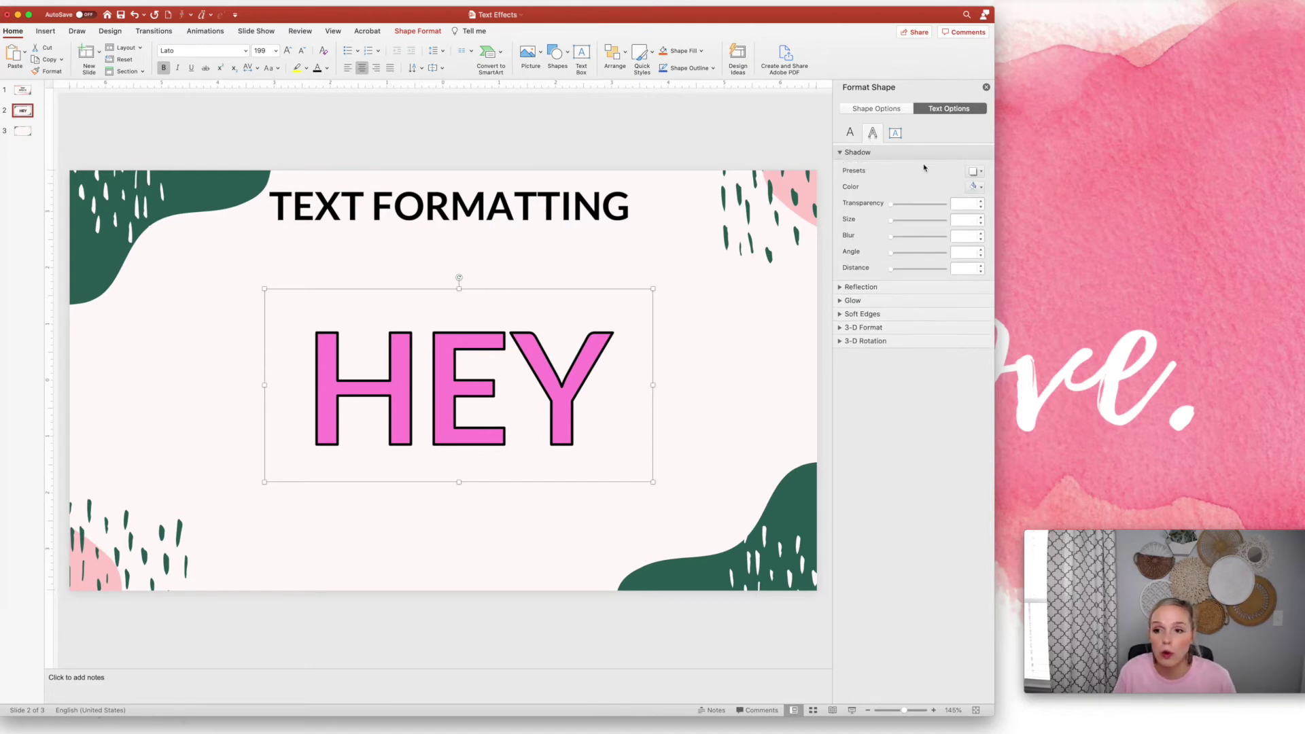
left_click(974, 171)
left_click(1019, 265)
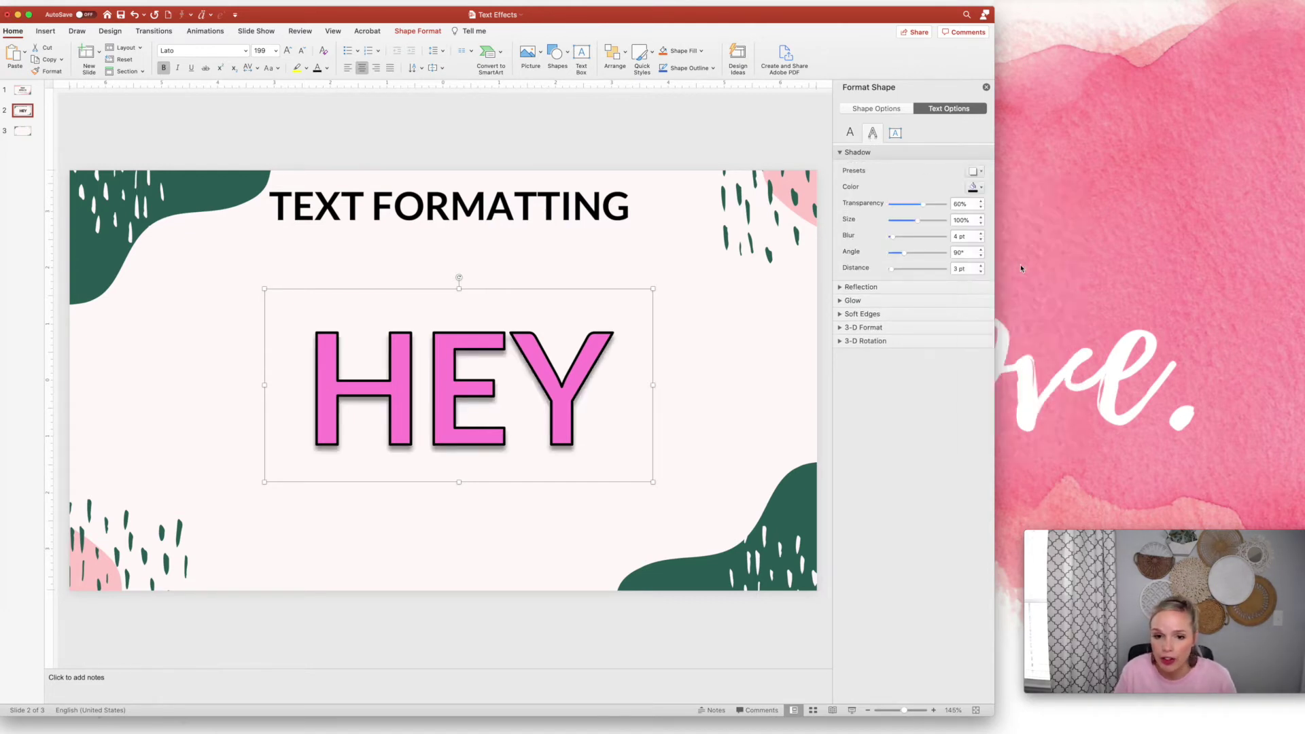
left_click(713, 430)
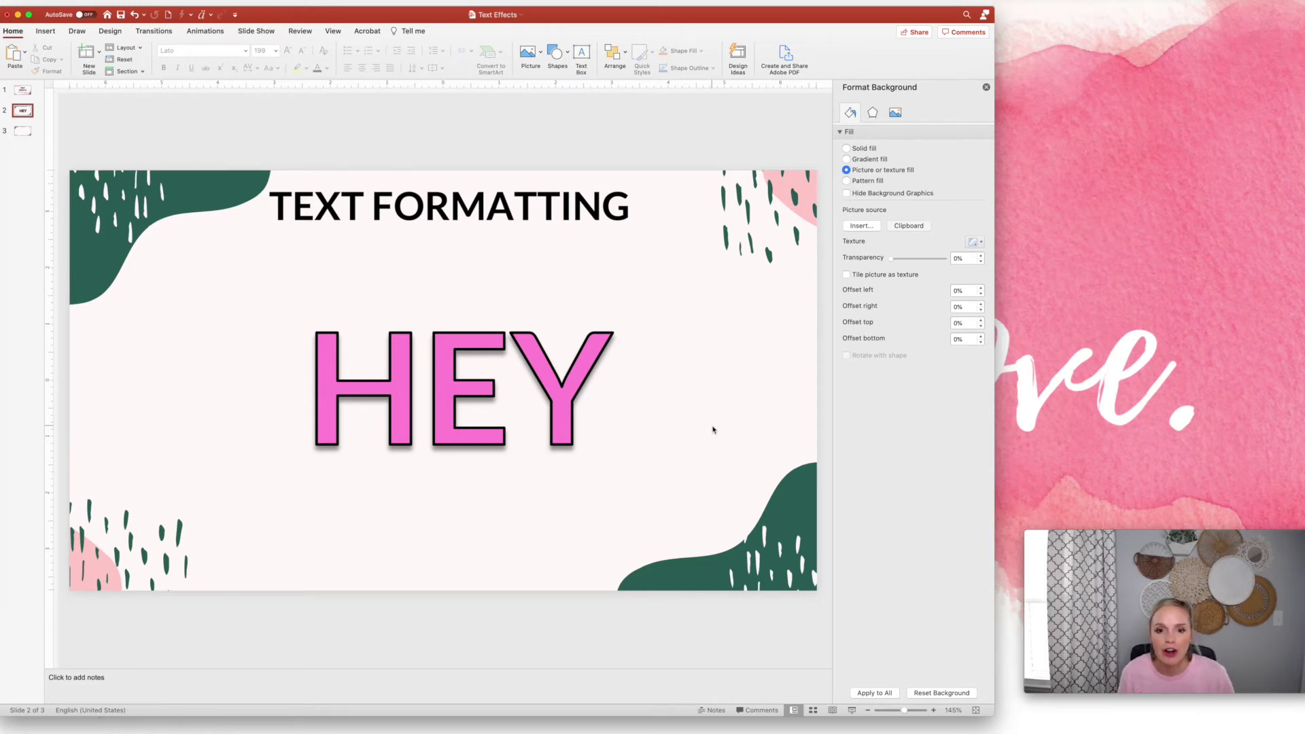
Reselect the HEY text and bring up its text effects settings
double_click(586, 361)
left_click(712, 390)
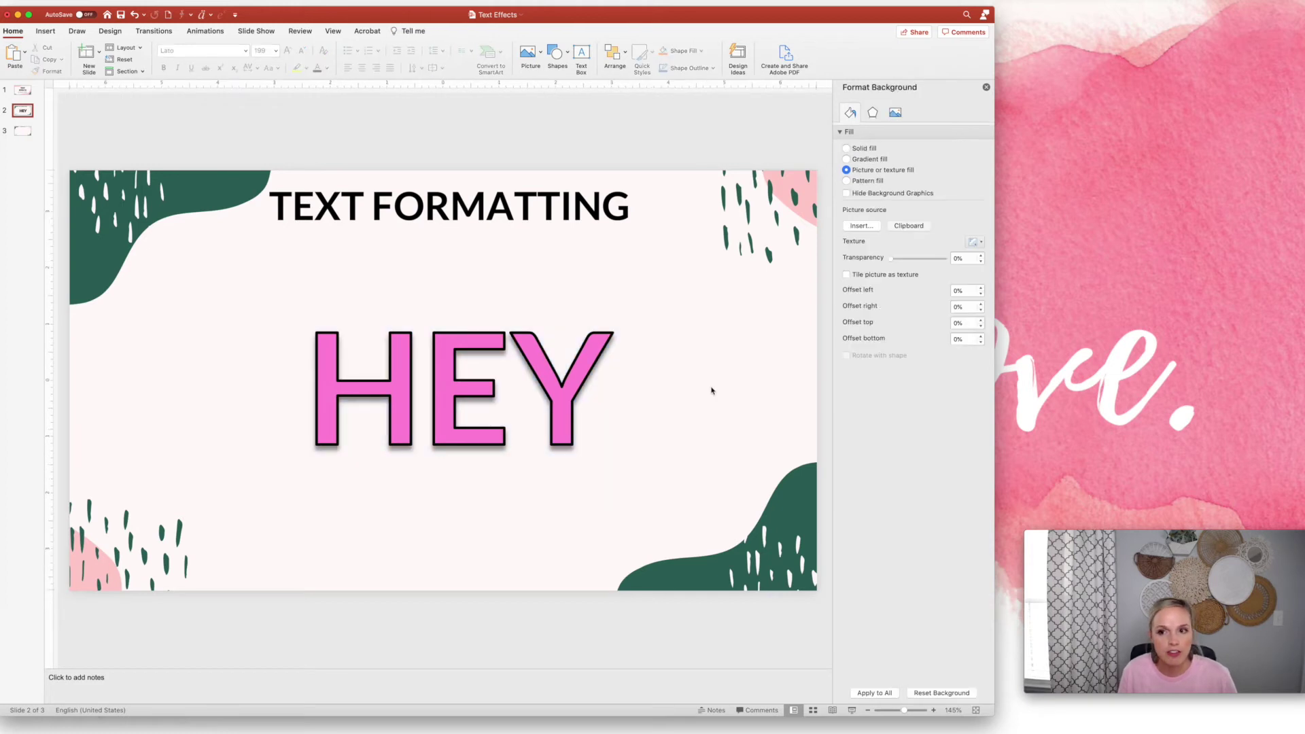
double_click(442, 372)
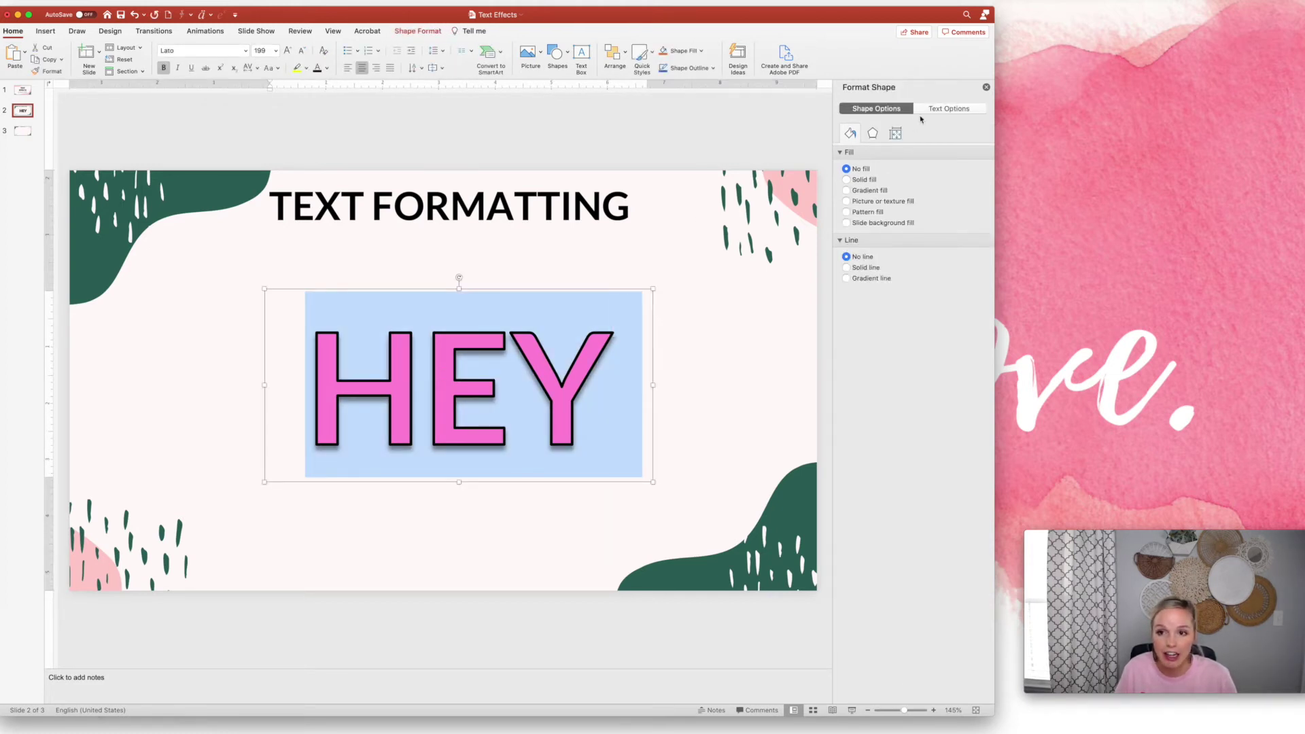
left_click(950, 109)
left_click(873, 134)
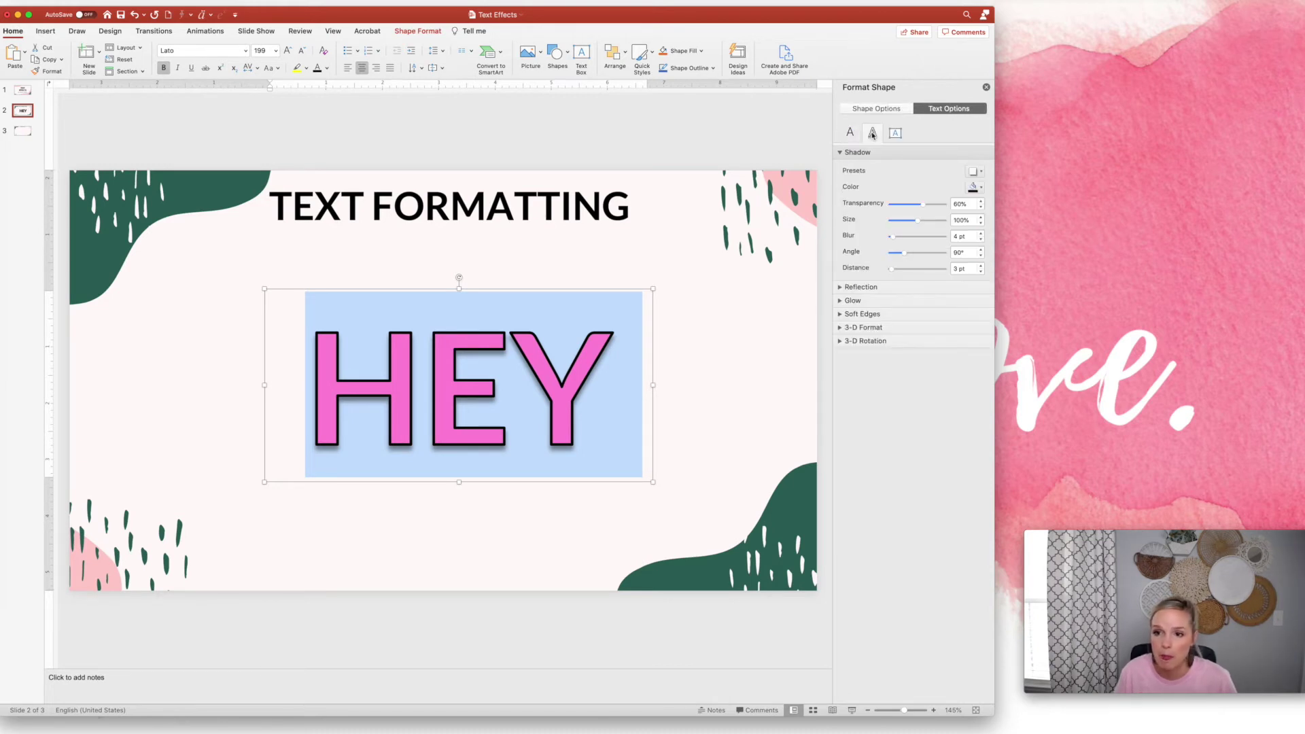
Apply a reflection preset beneath HEY, then remove it with No Reflection
left_click(863, 152)
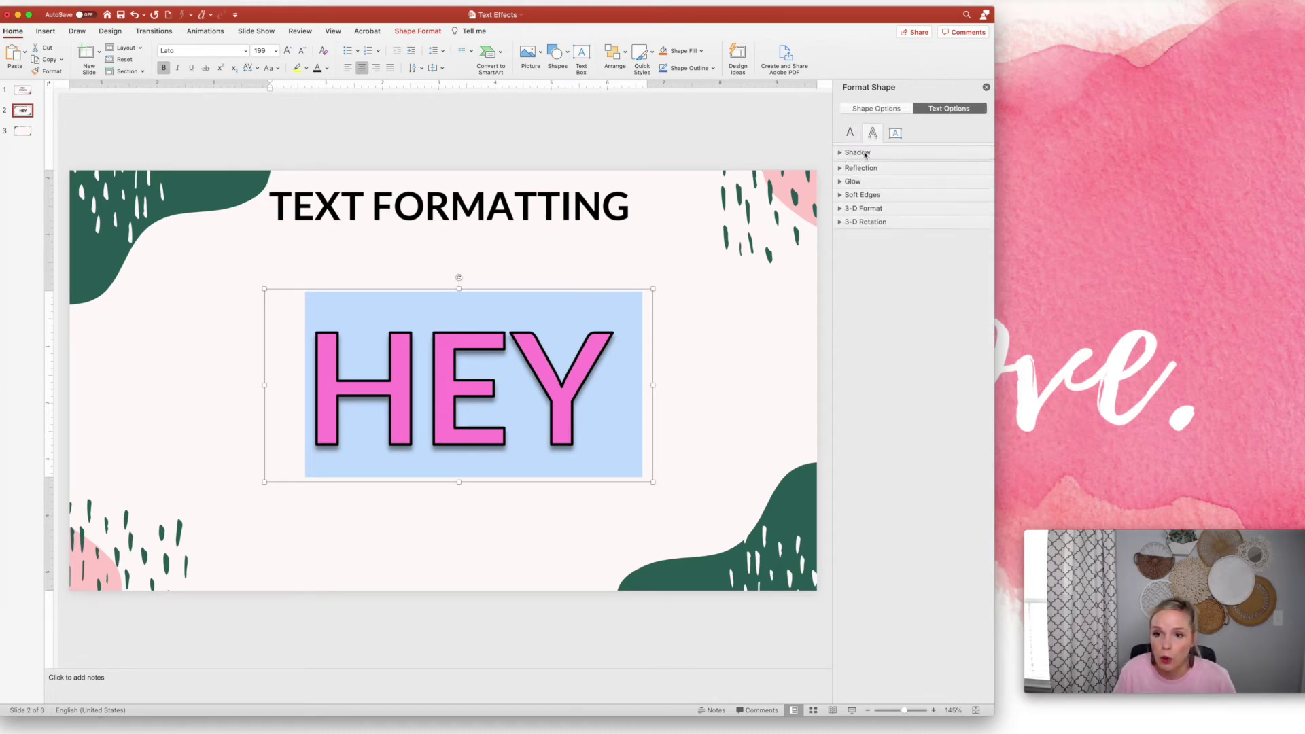
left_click(868, 166)
left_click(973, 185)
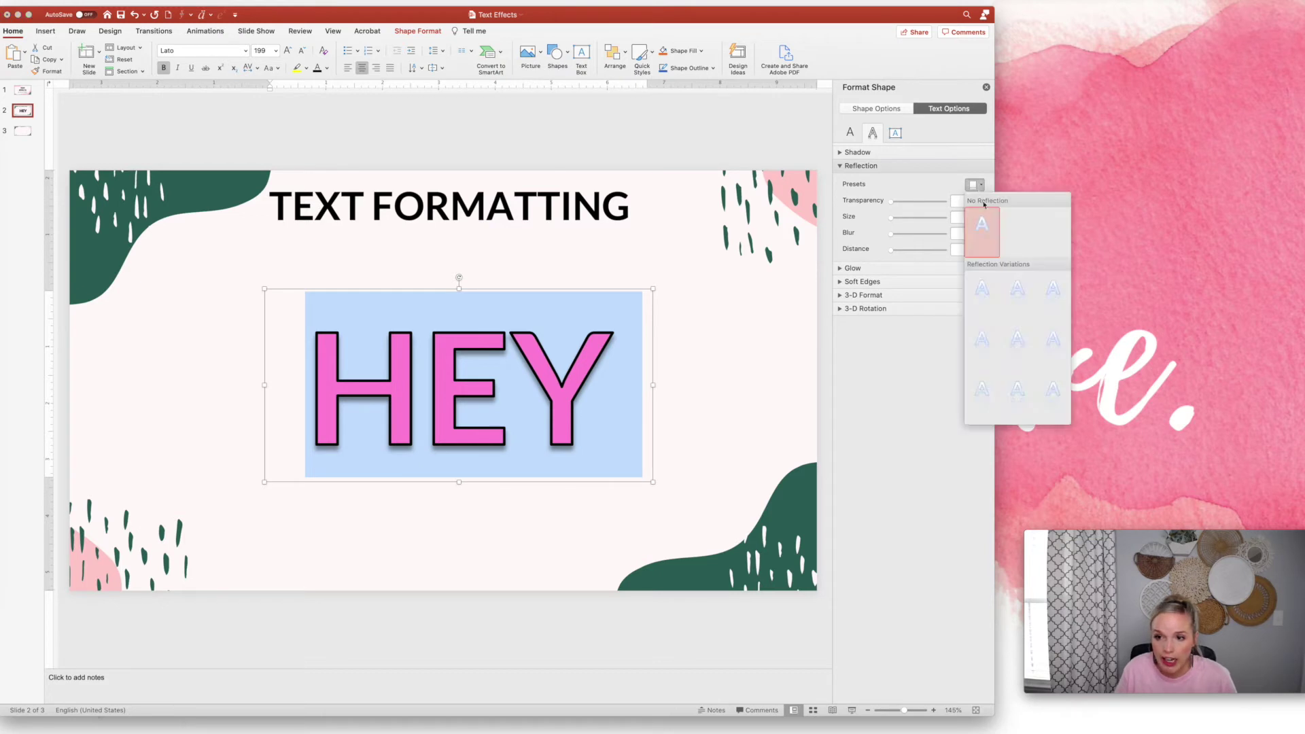
left_click(1016, 295)
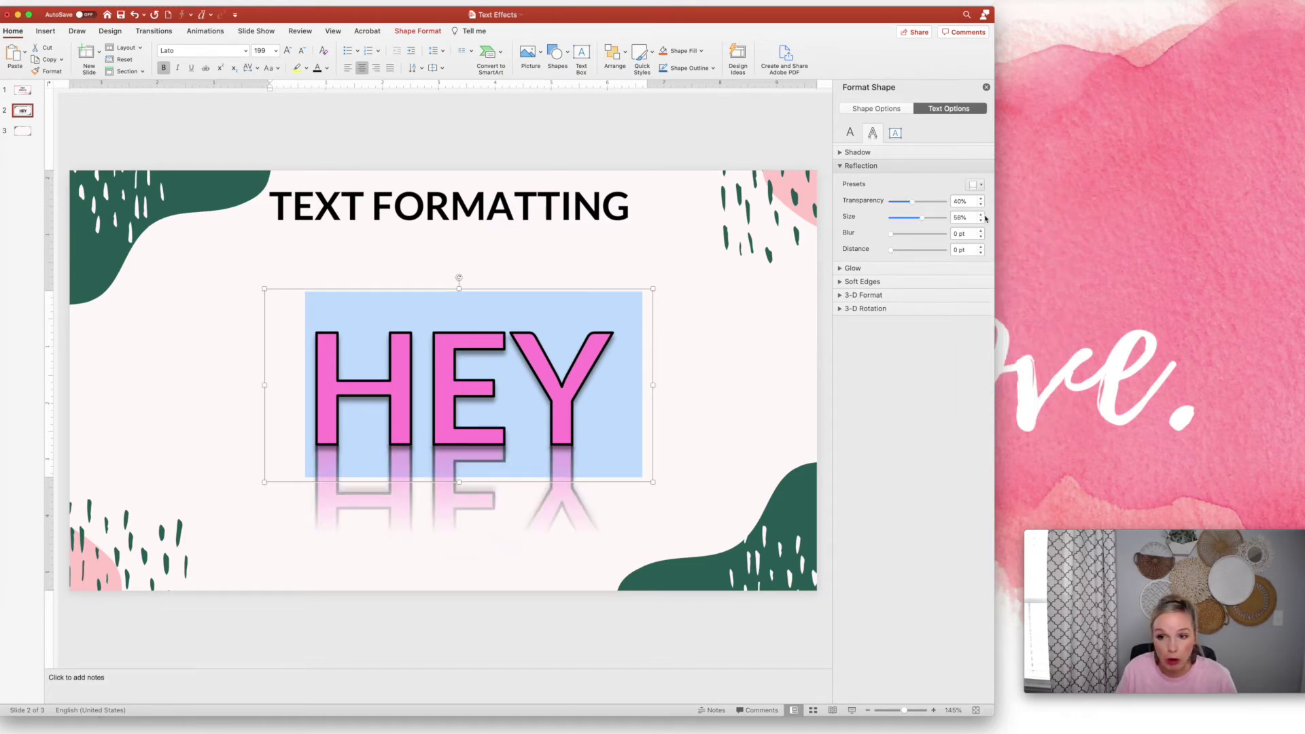
left_click(973, 185)
left_click(982, 232)
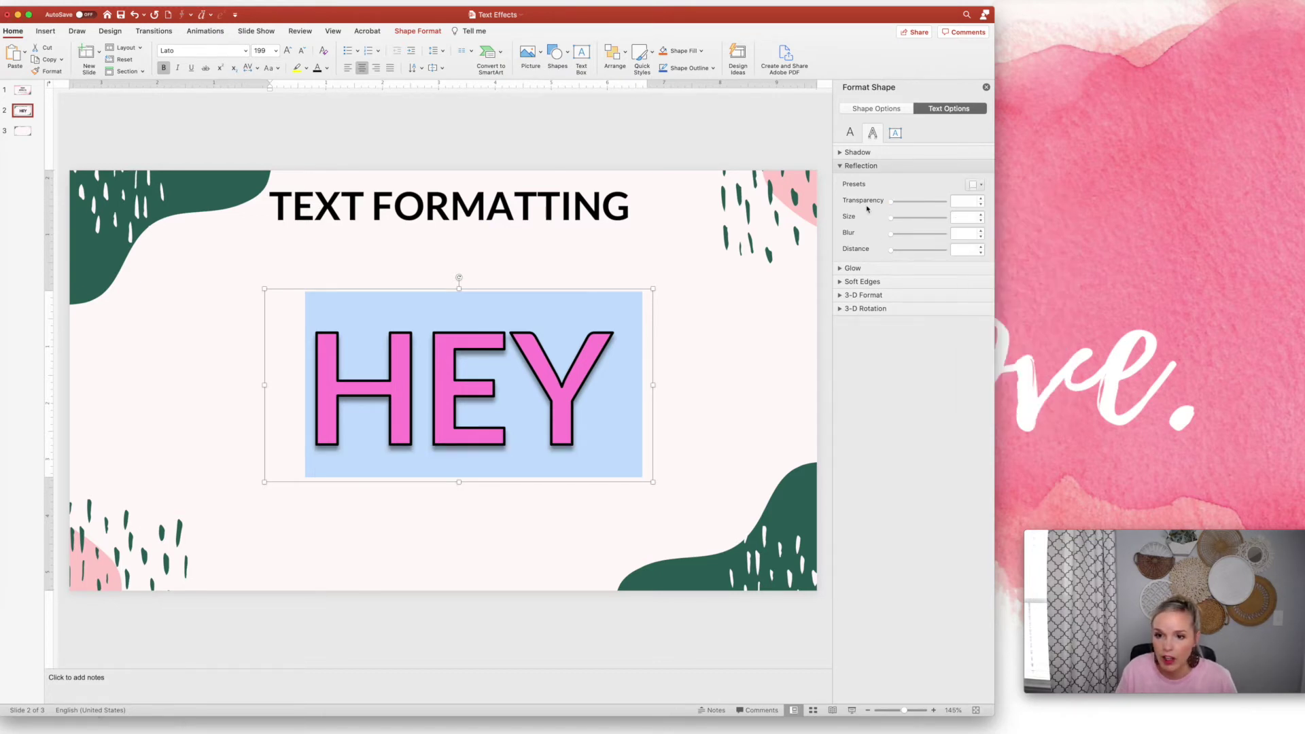
left_click(861, 166)
Give HEY an orange glow preset
left_click(853, 180)
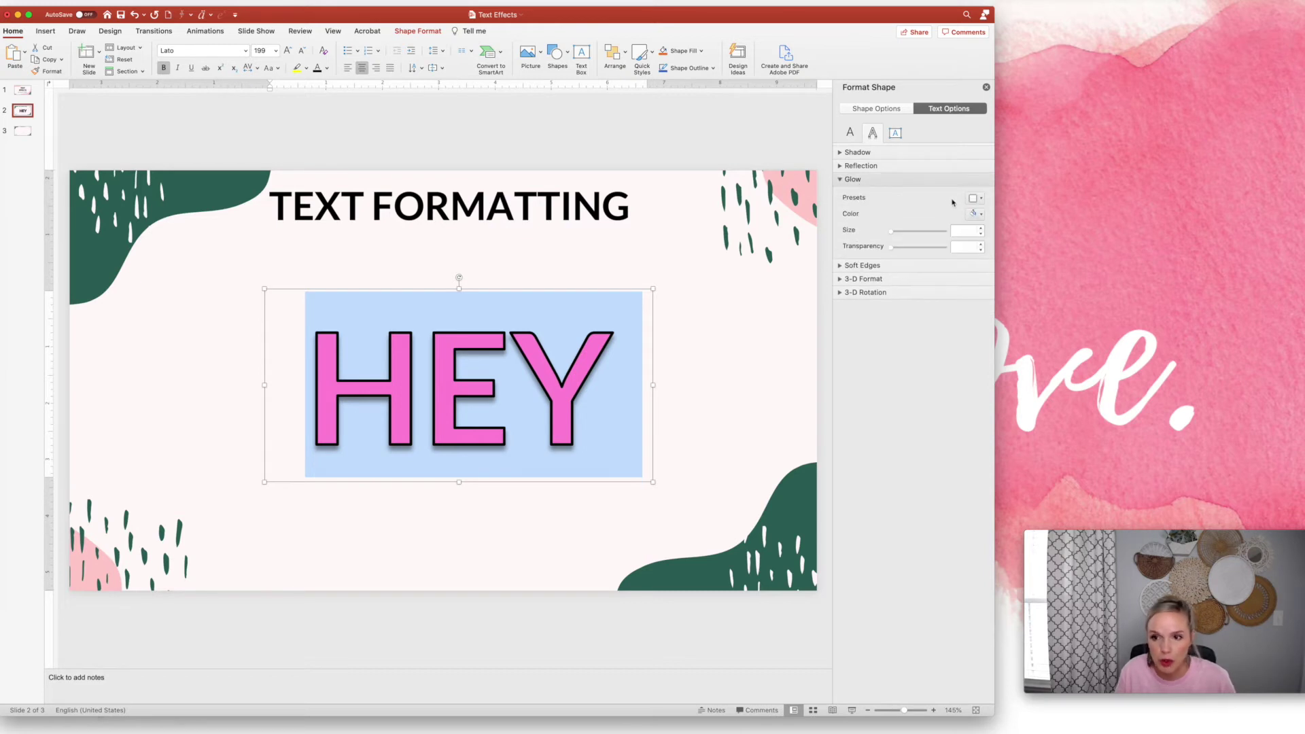
left_click(972, 198)
left_click(1018, 287)
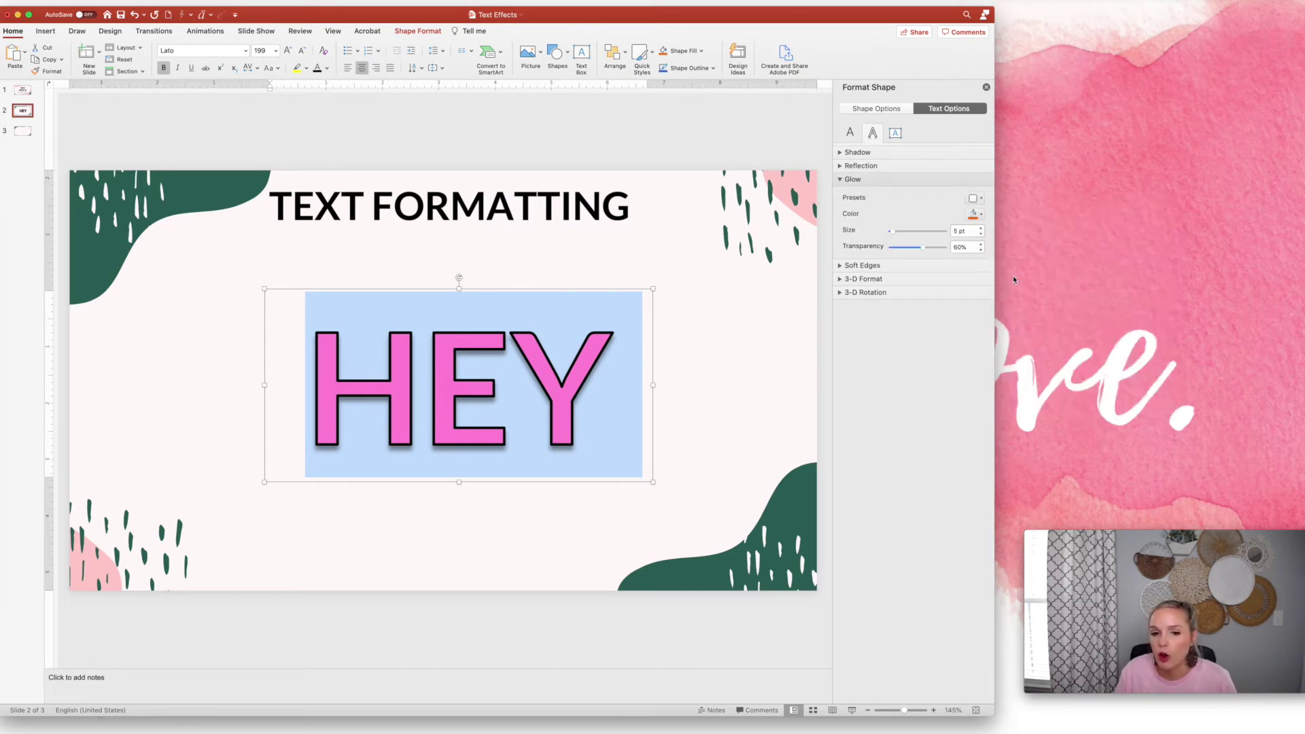
left_click(703, 378)
Change the glow on HEY to yellow-green (5 pt, 60% transparency)
left_click(546, 379)
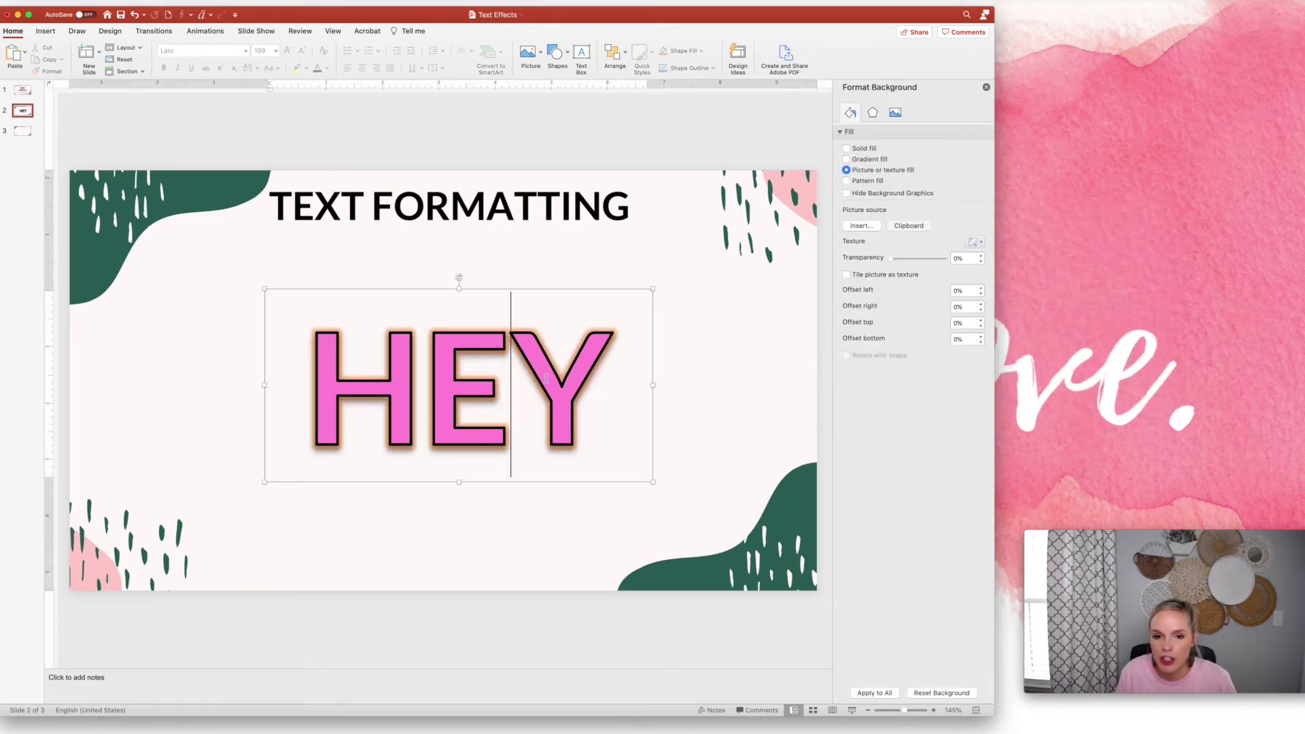
key("super+a")
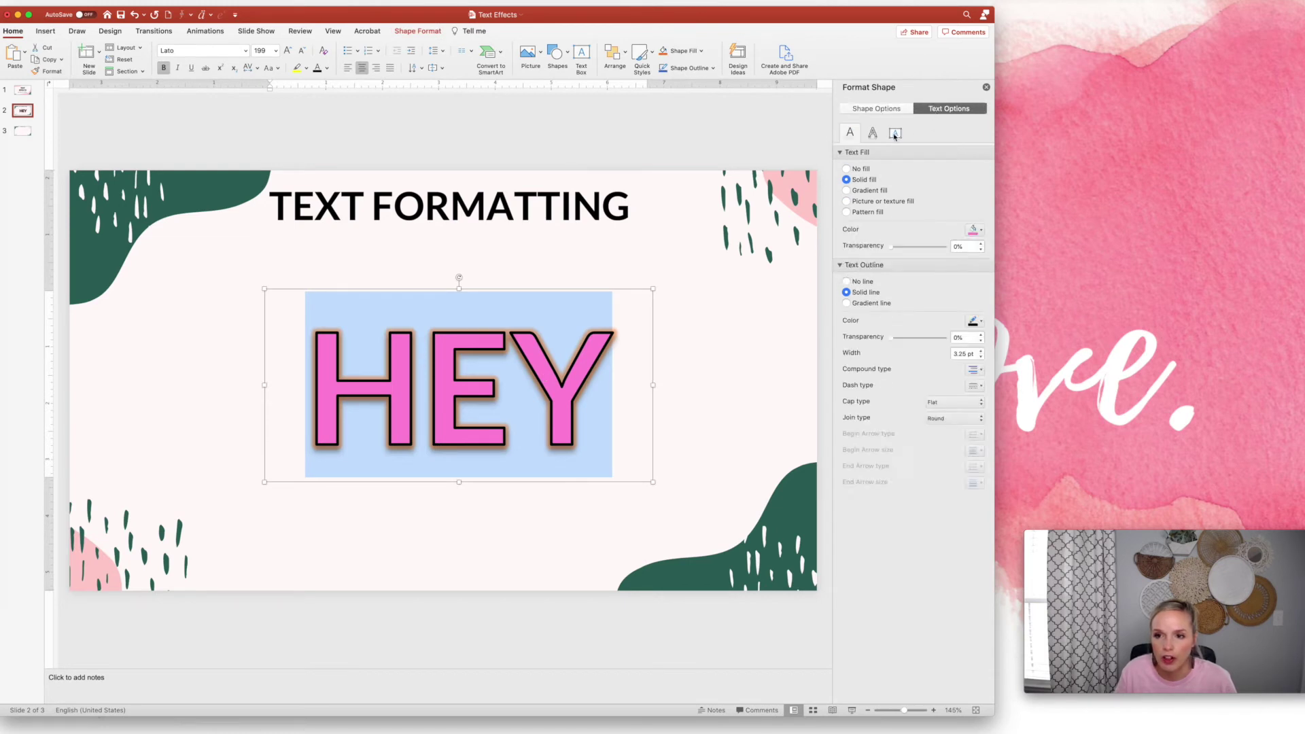
left_click(873, 132)
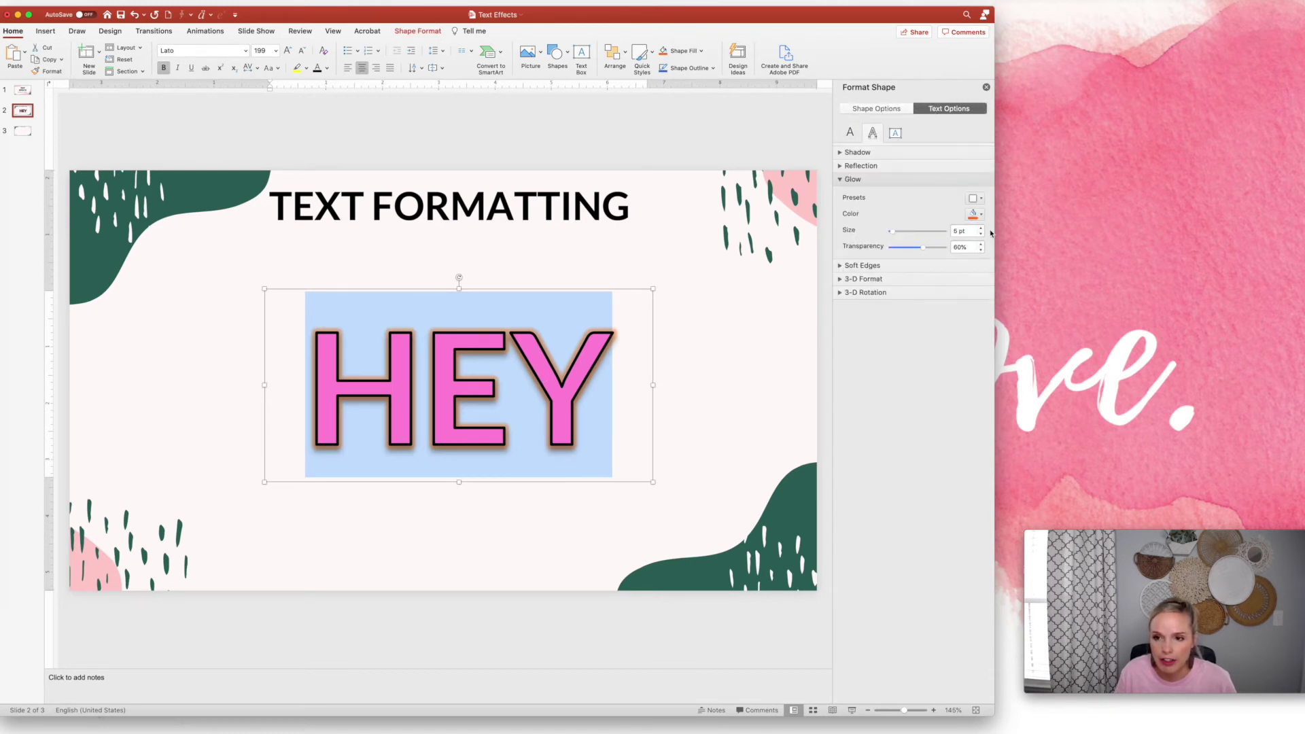
left_click(976, 213)
left_click(1002, 315)
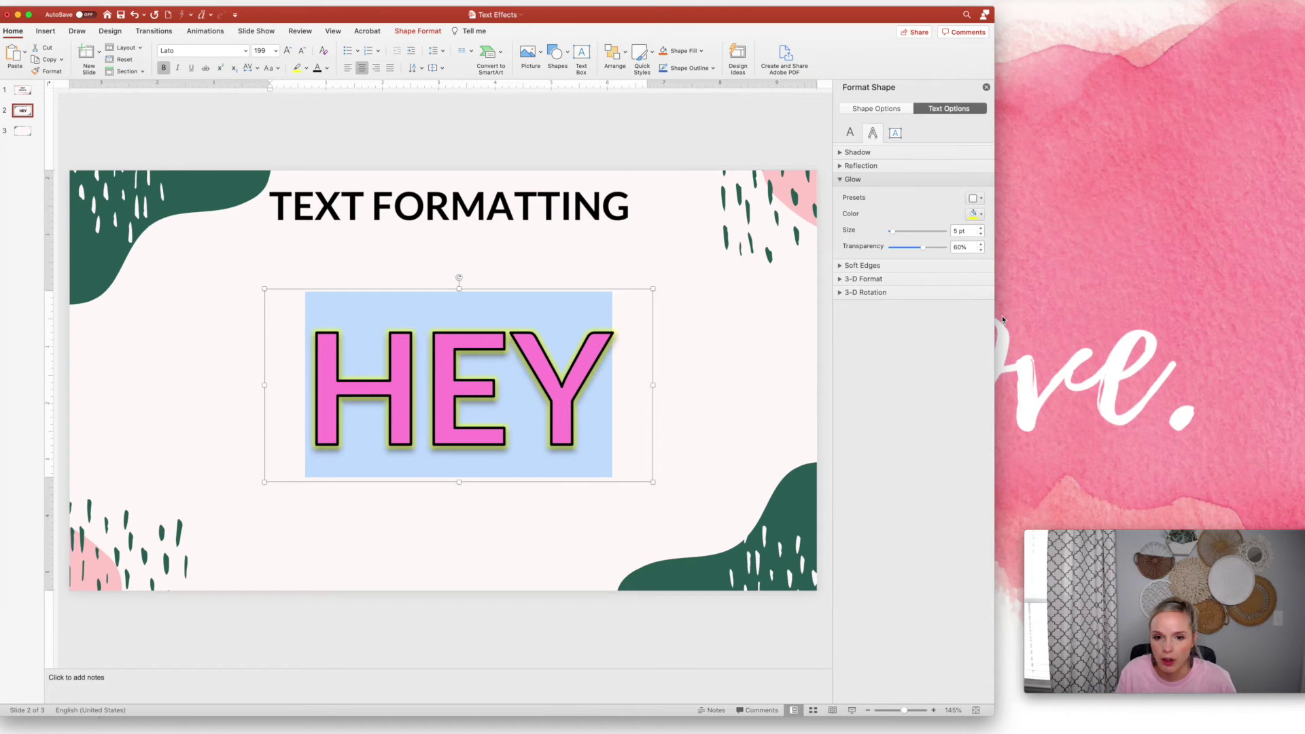
left_click(717, 294)
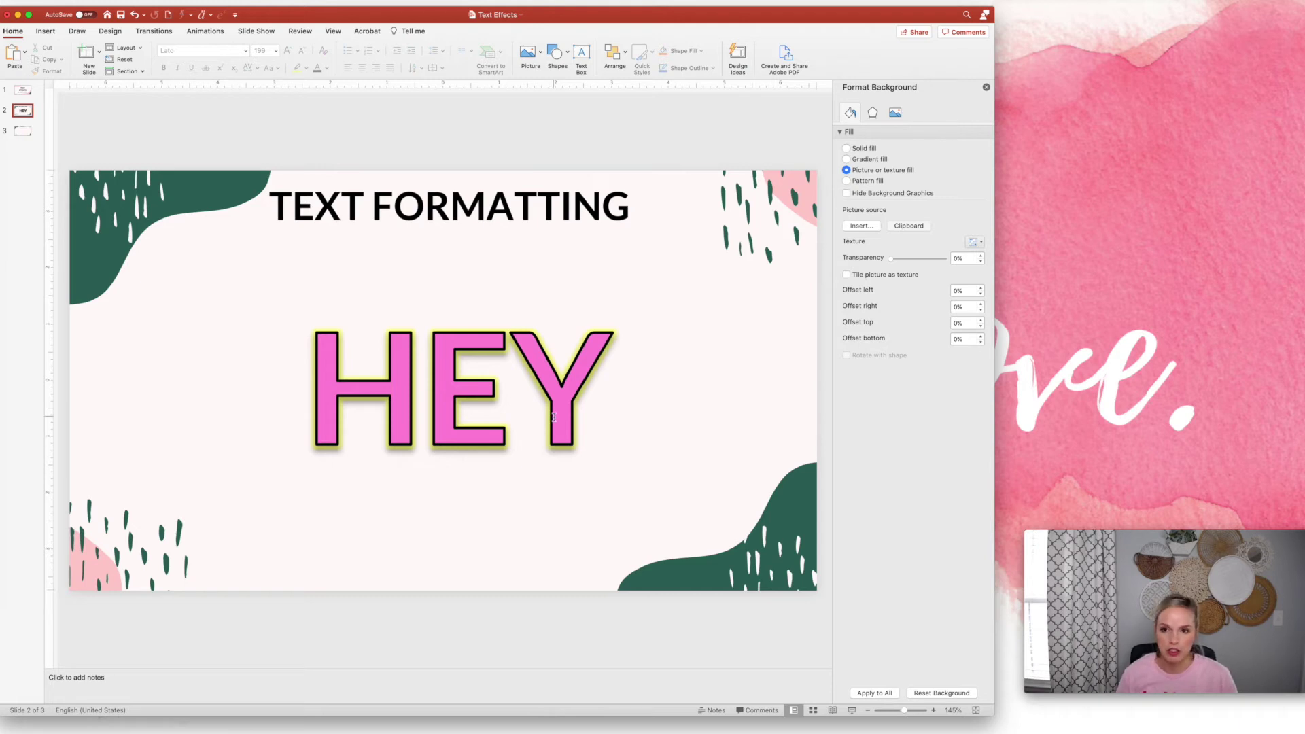
Reselect HEY and reopen its glow settings, glancing at Soft Edges
left_click(521, 382)
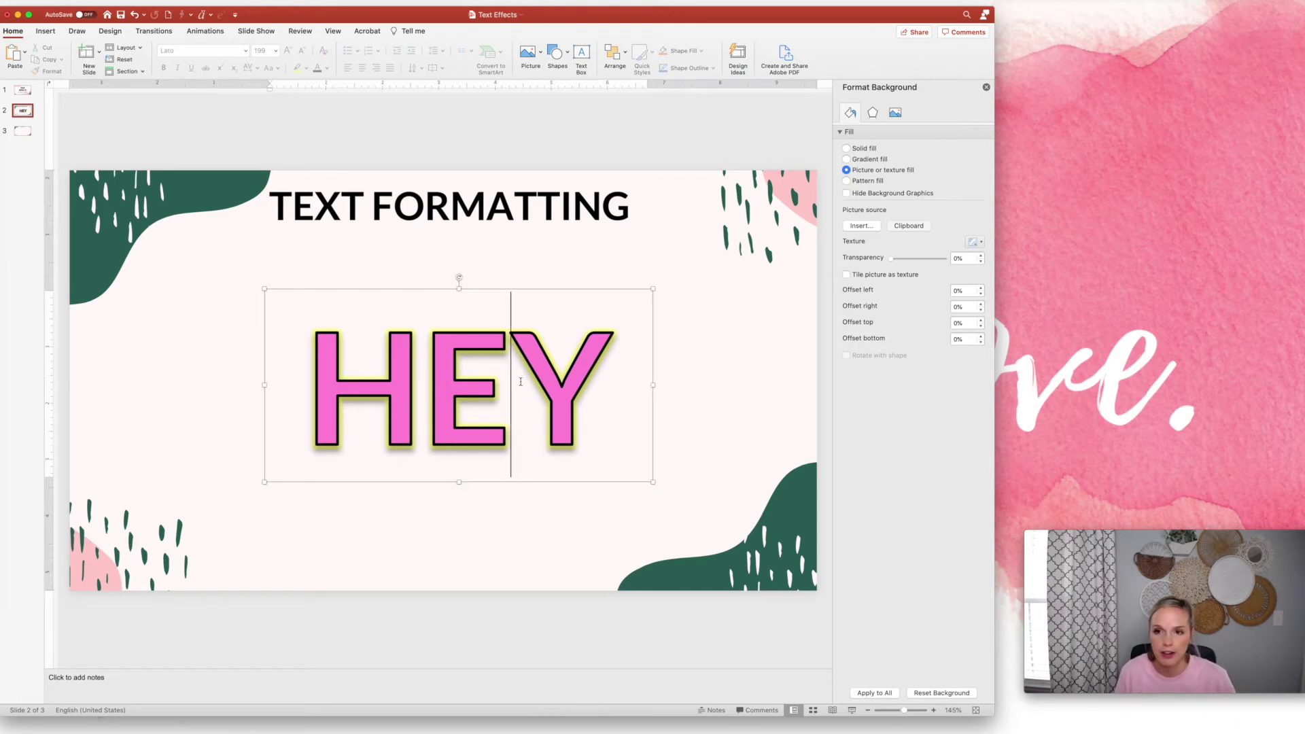
key("super+a")
left_click(930, 110)
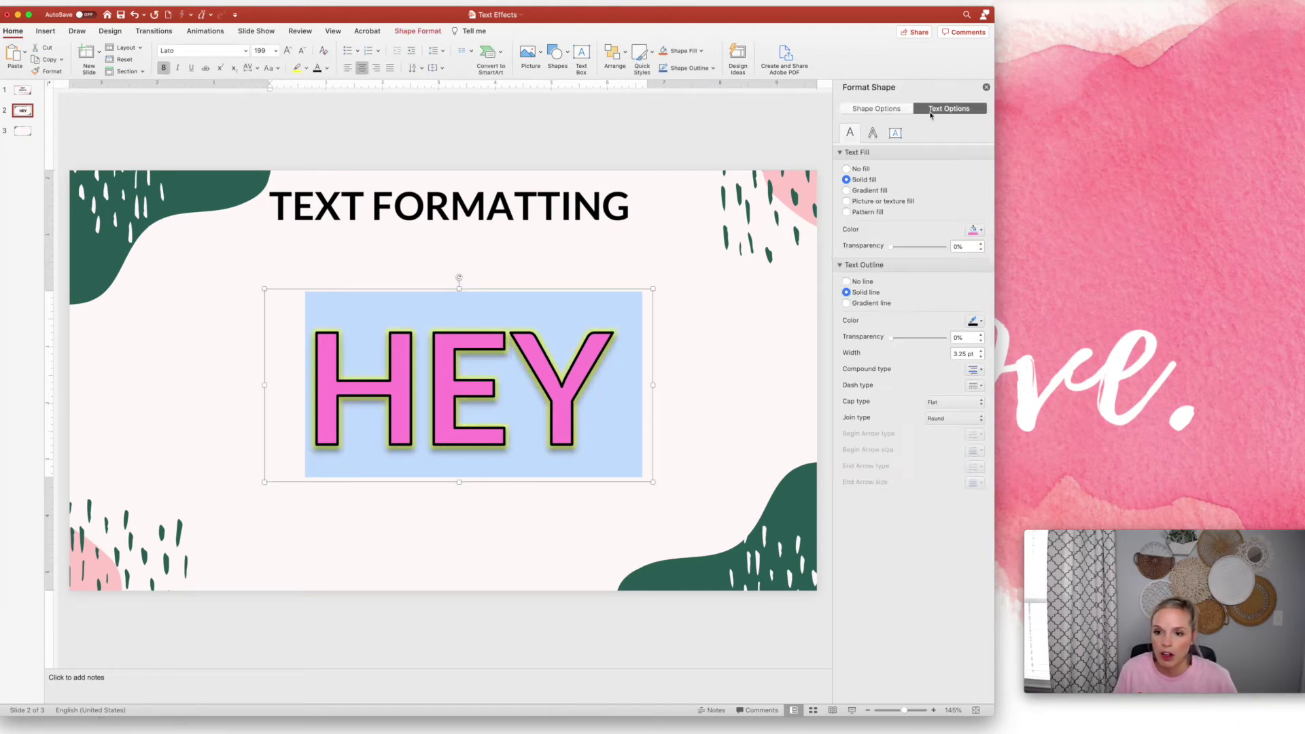
left_click(874, 133)
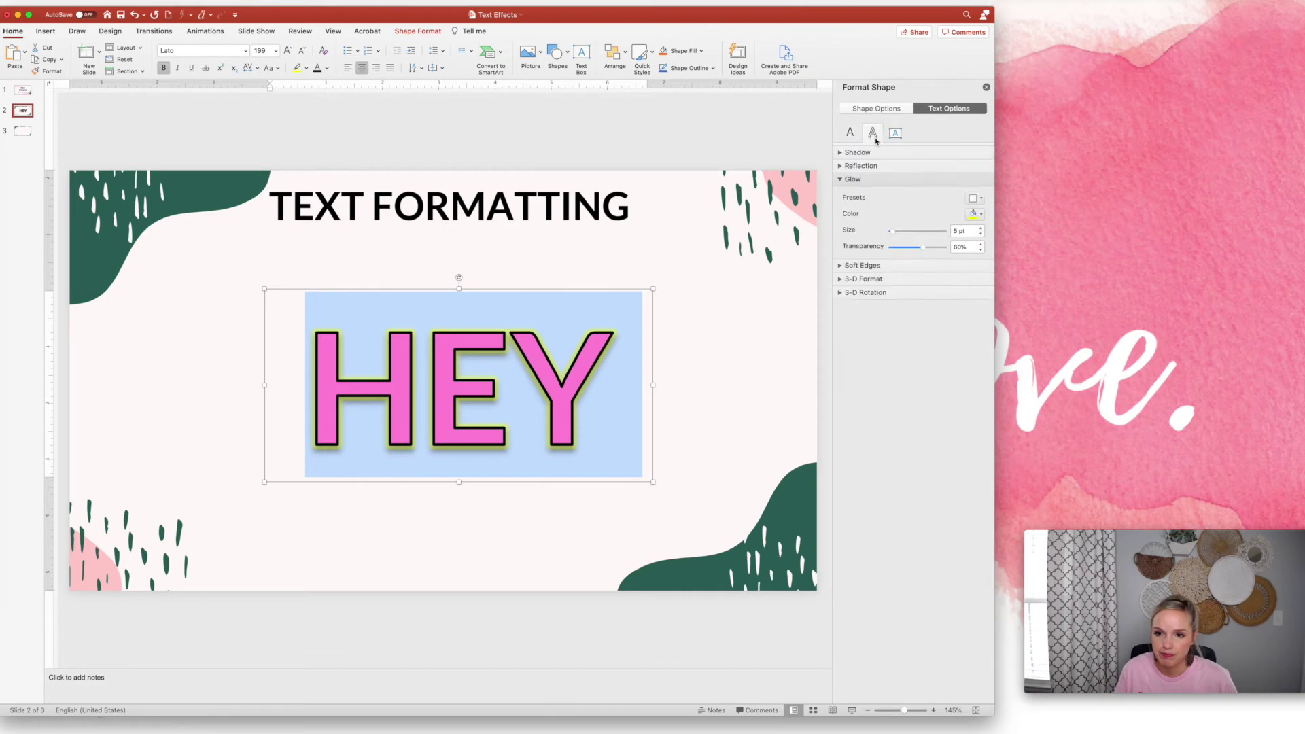
left_click(841, 179)
left_click(841, 193)
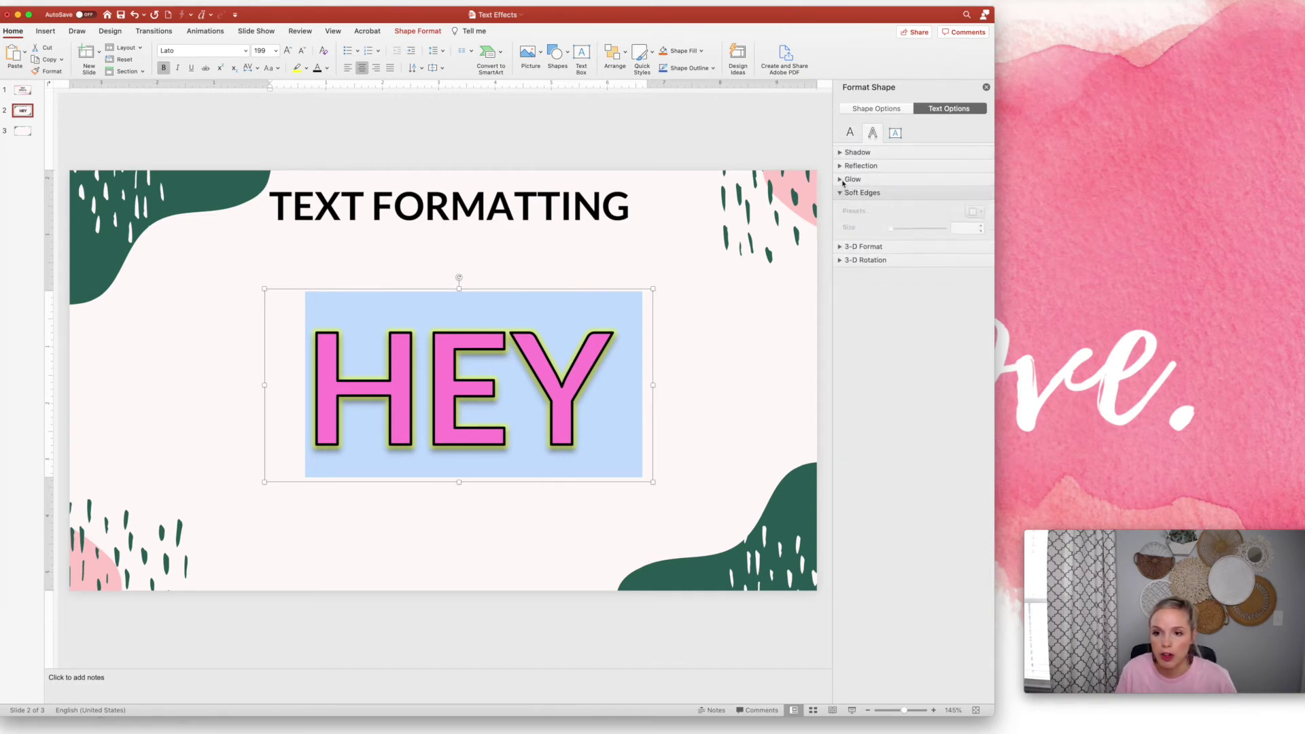
left_click(840, 180)
Try several Top bevel presets on HEY, settling on one 4 pt wide and 3 pt high
left_click(872, 319)
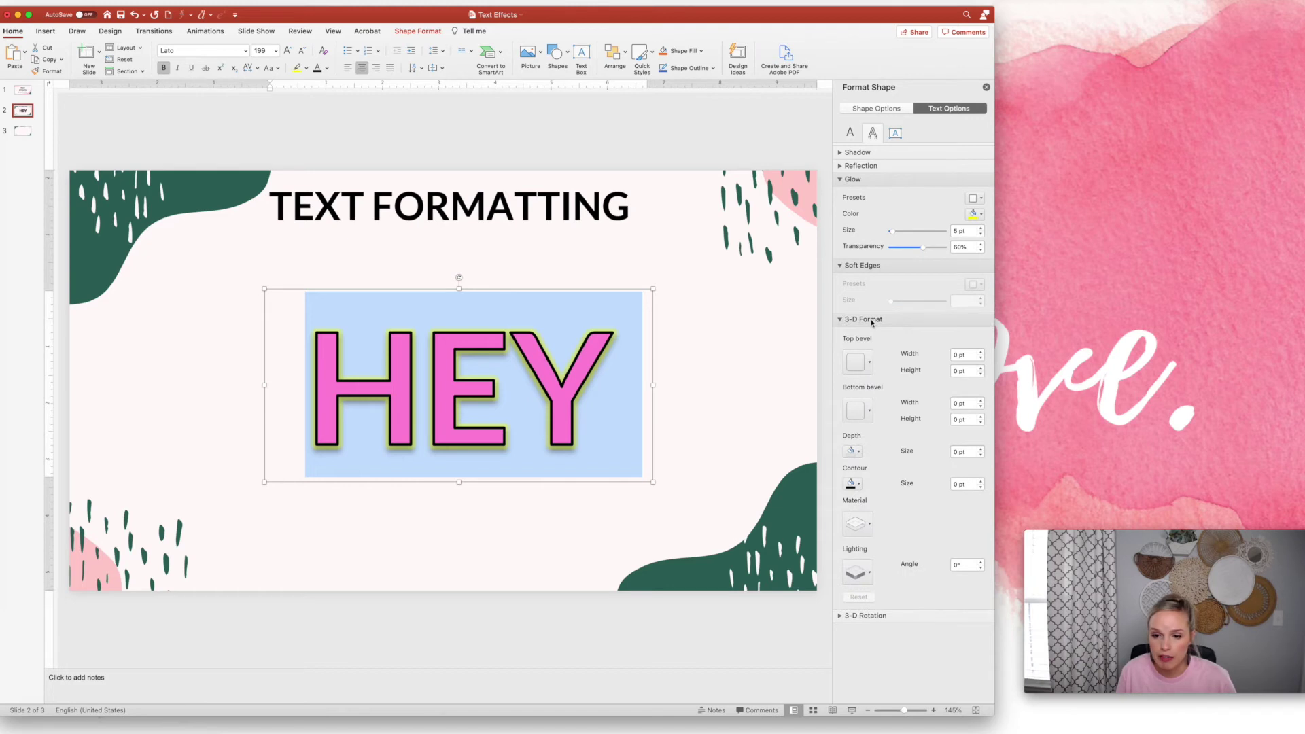
left_click(862, 362)
left_click(882, 445)
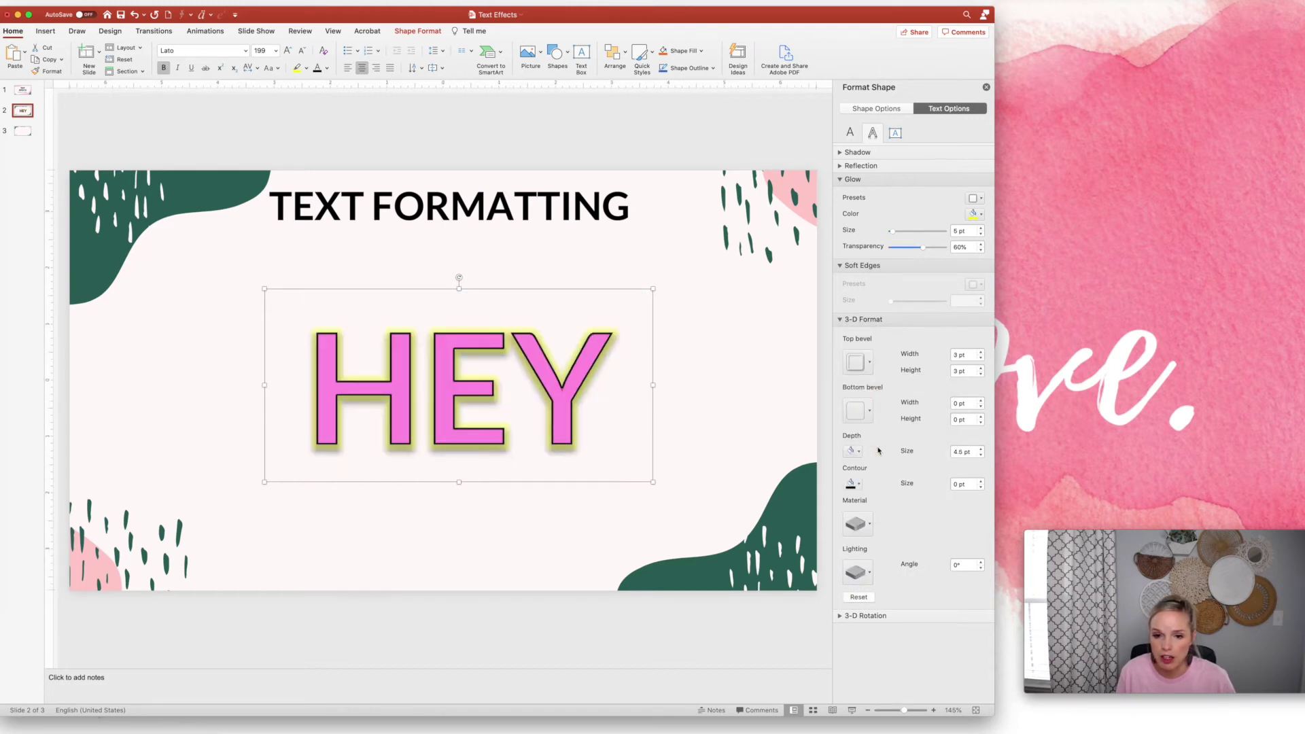
left_click(862, 362)
left_click(932, 443)
left_click(861, 373)
left_click(854, 476)
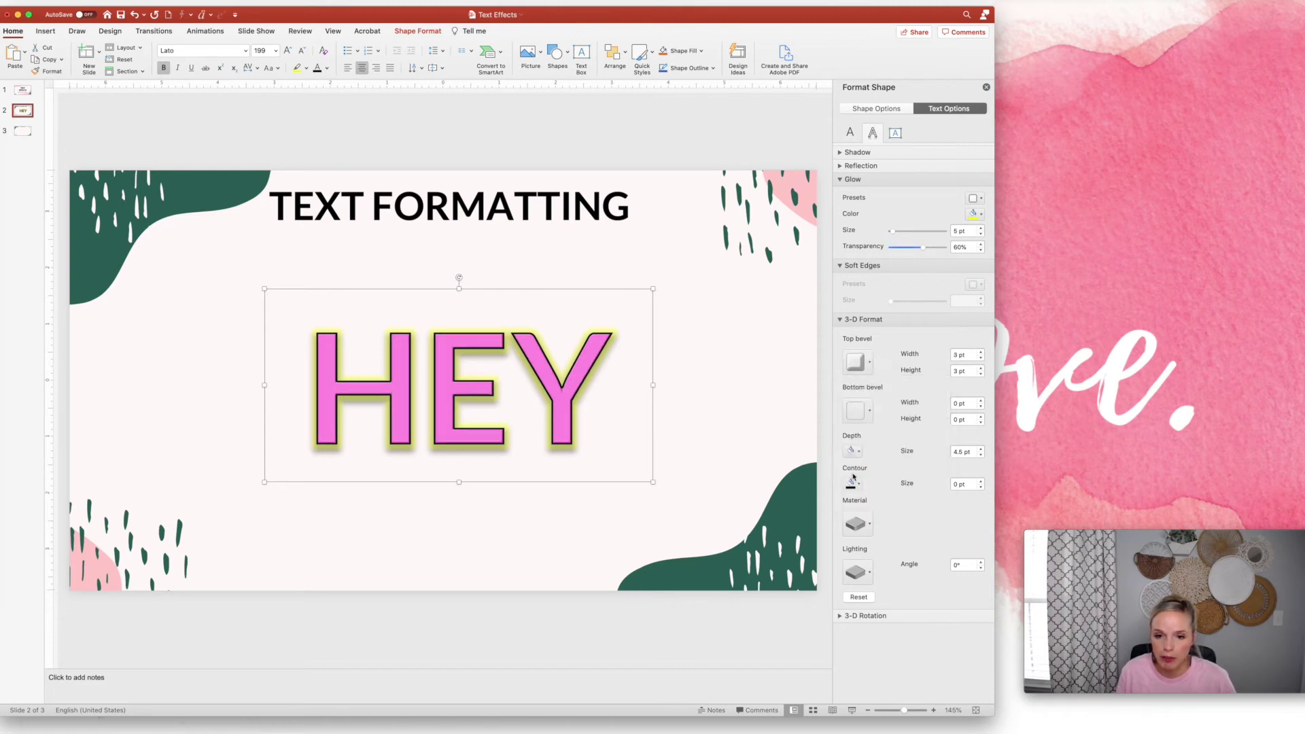
left_click(857, 363)
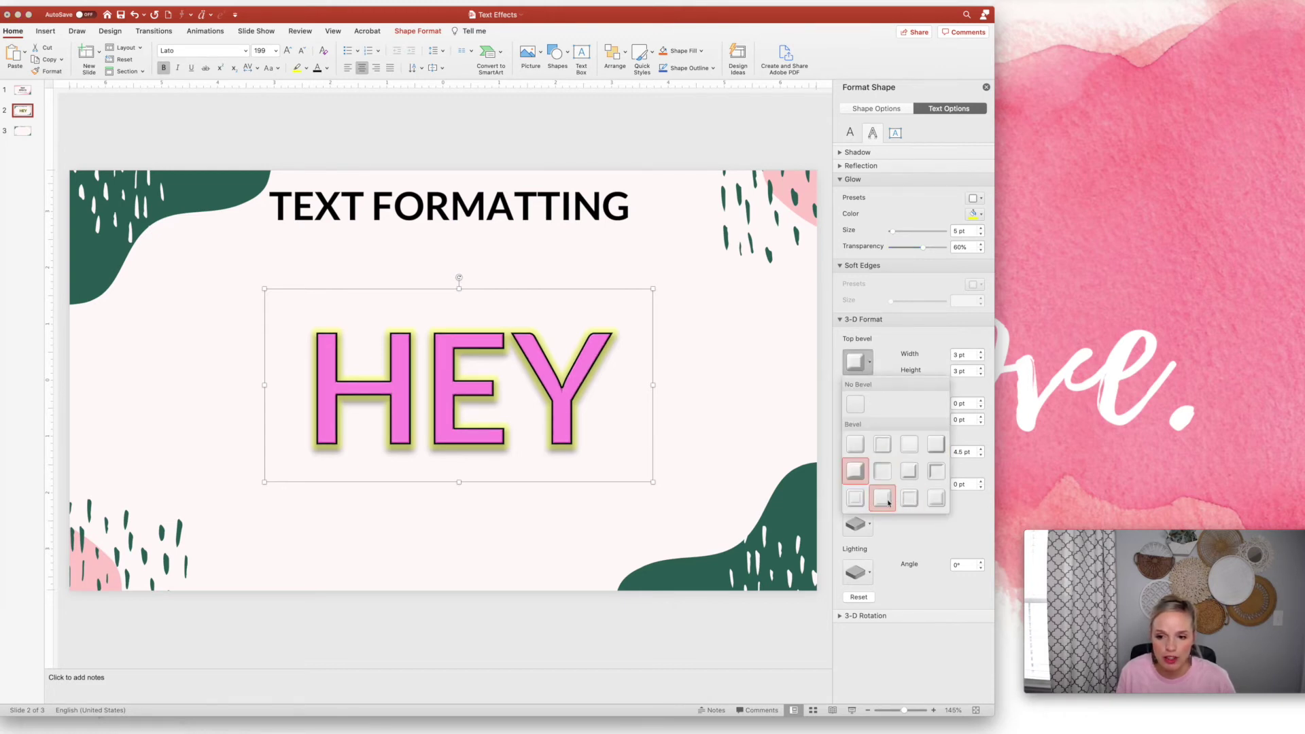
left_click(888, 502)
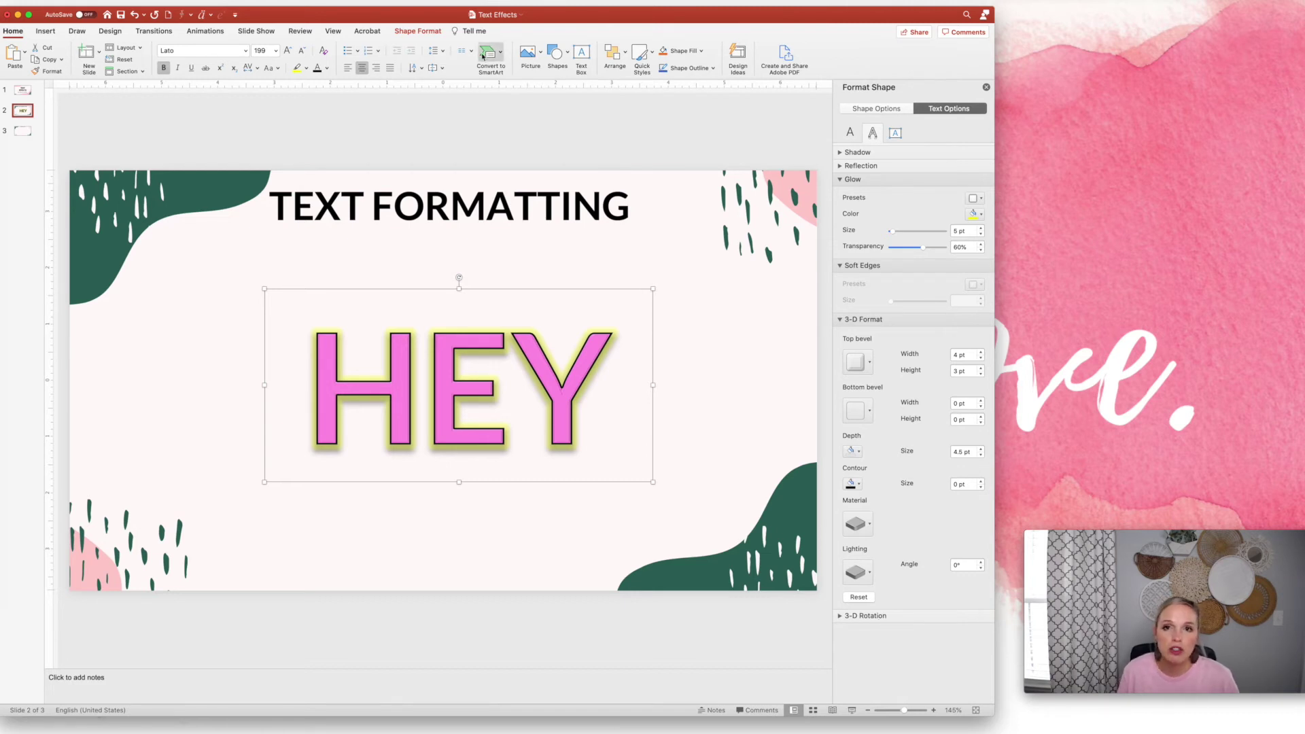
Switch to the SMART ART slide and open the WordArt styles from Insert
left_click(24, 131)
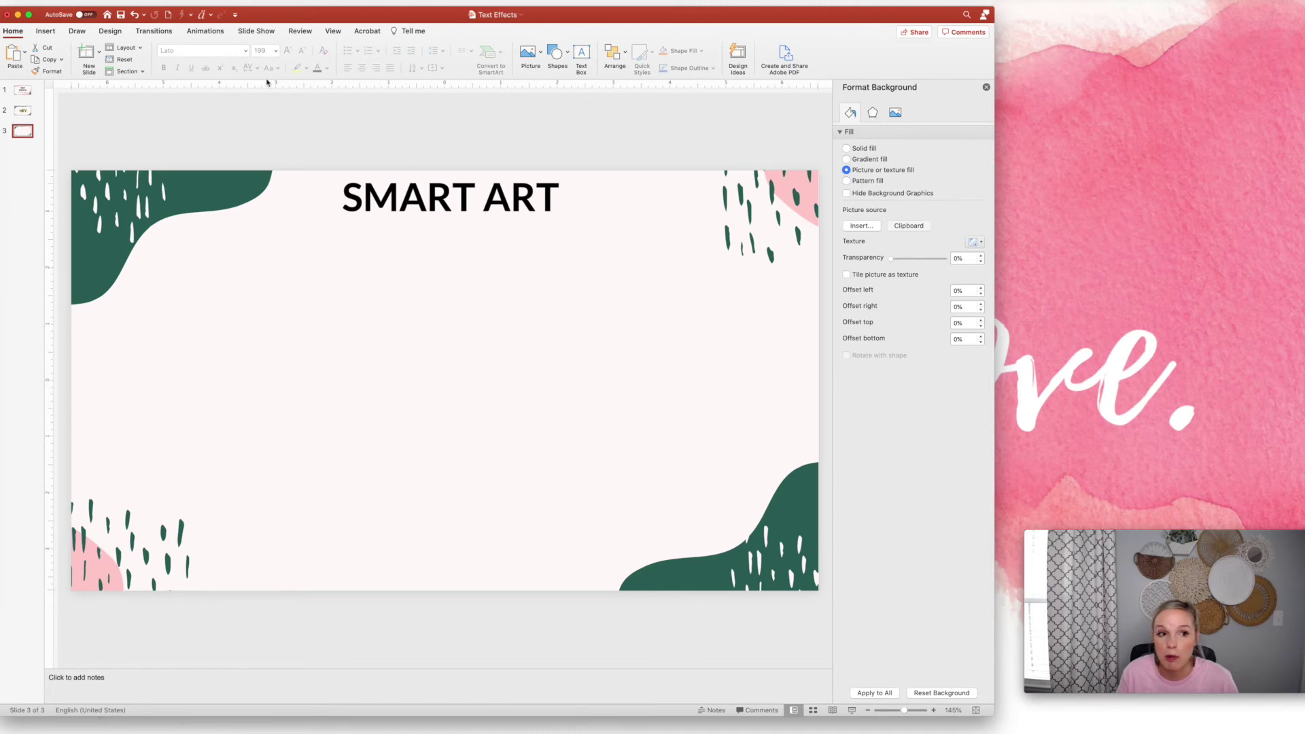
left_click(14, 32)
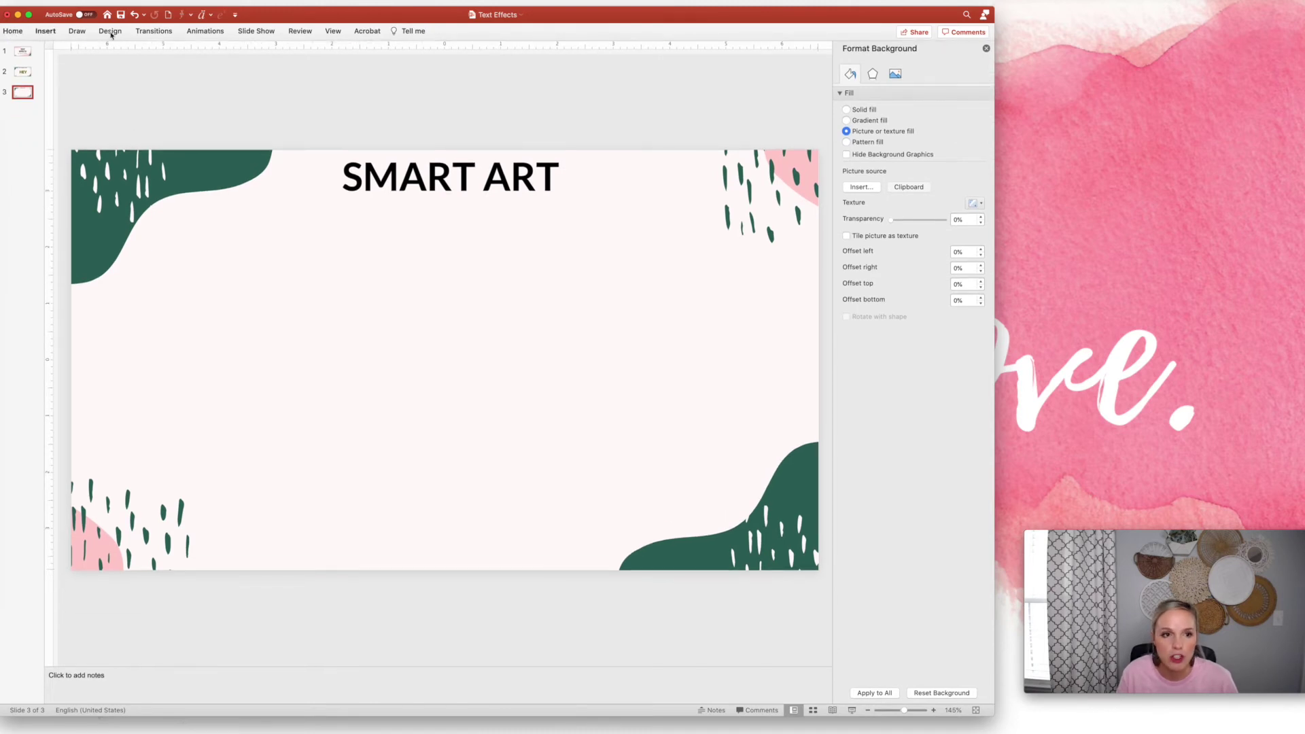
left_click(46, 32)
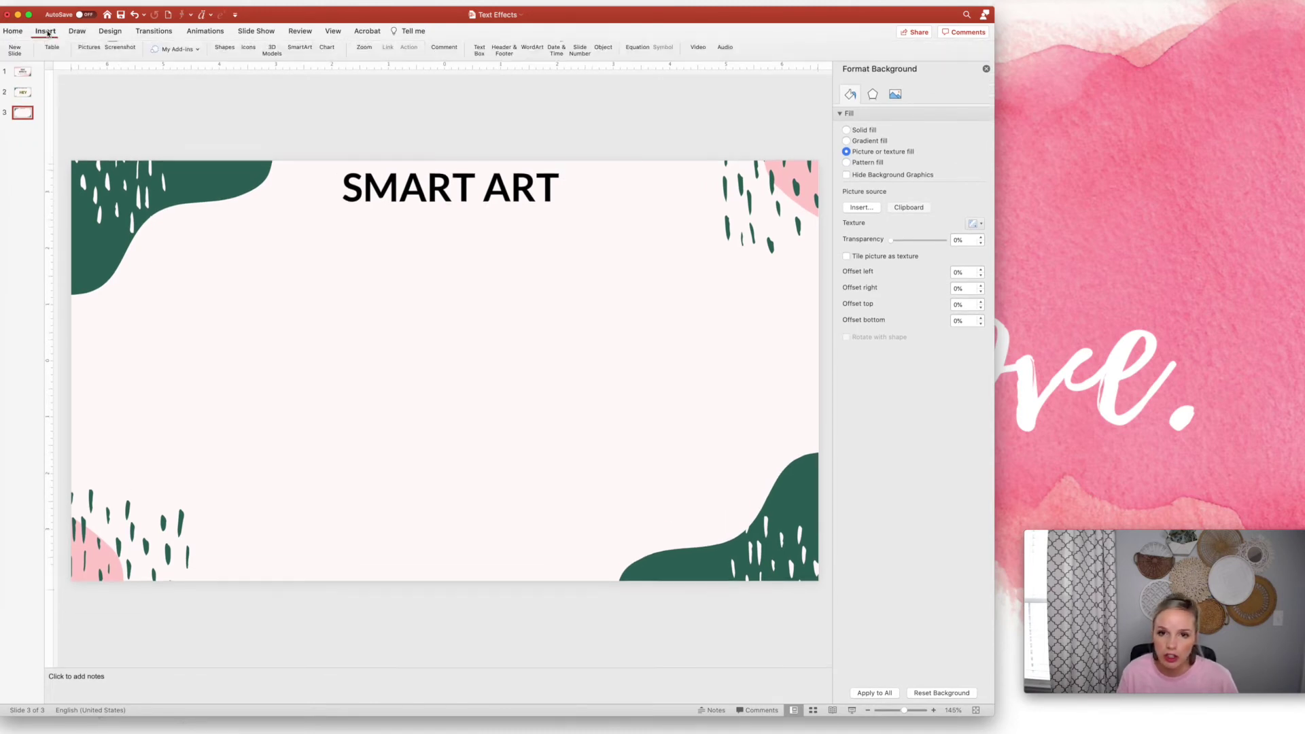
left_click(537, 58)
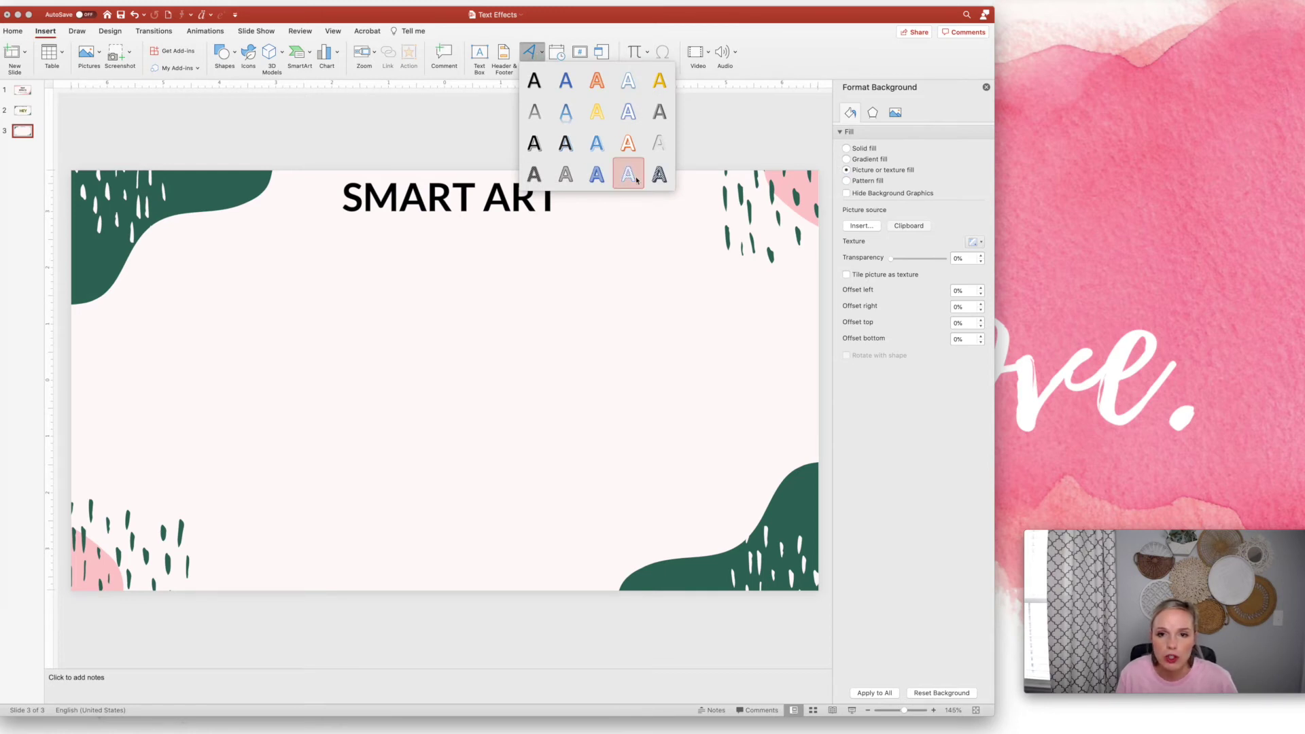
Insert plain black WordArt reading 'HEY' in capitals
left_click(535, 82)
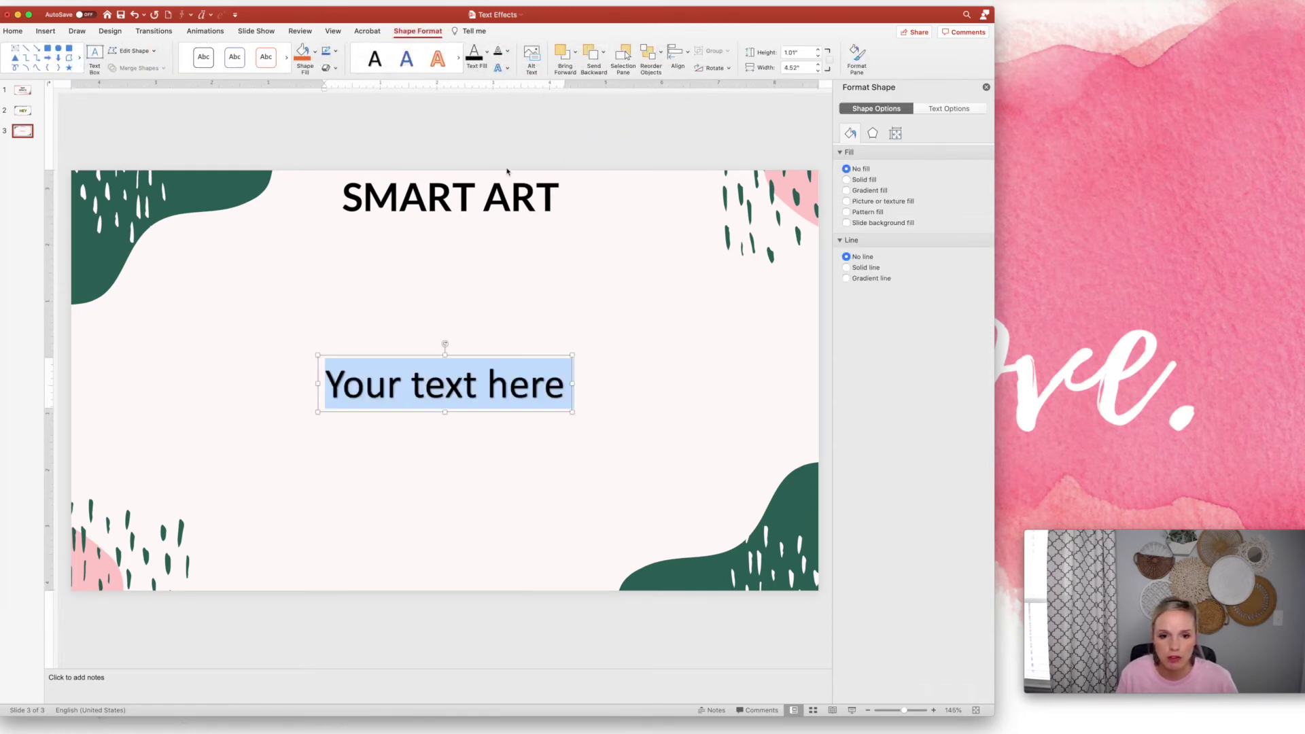
type("hey")
key("BackSpace")
key("BackSpace")
key("BackSpace")
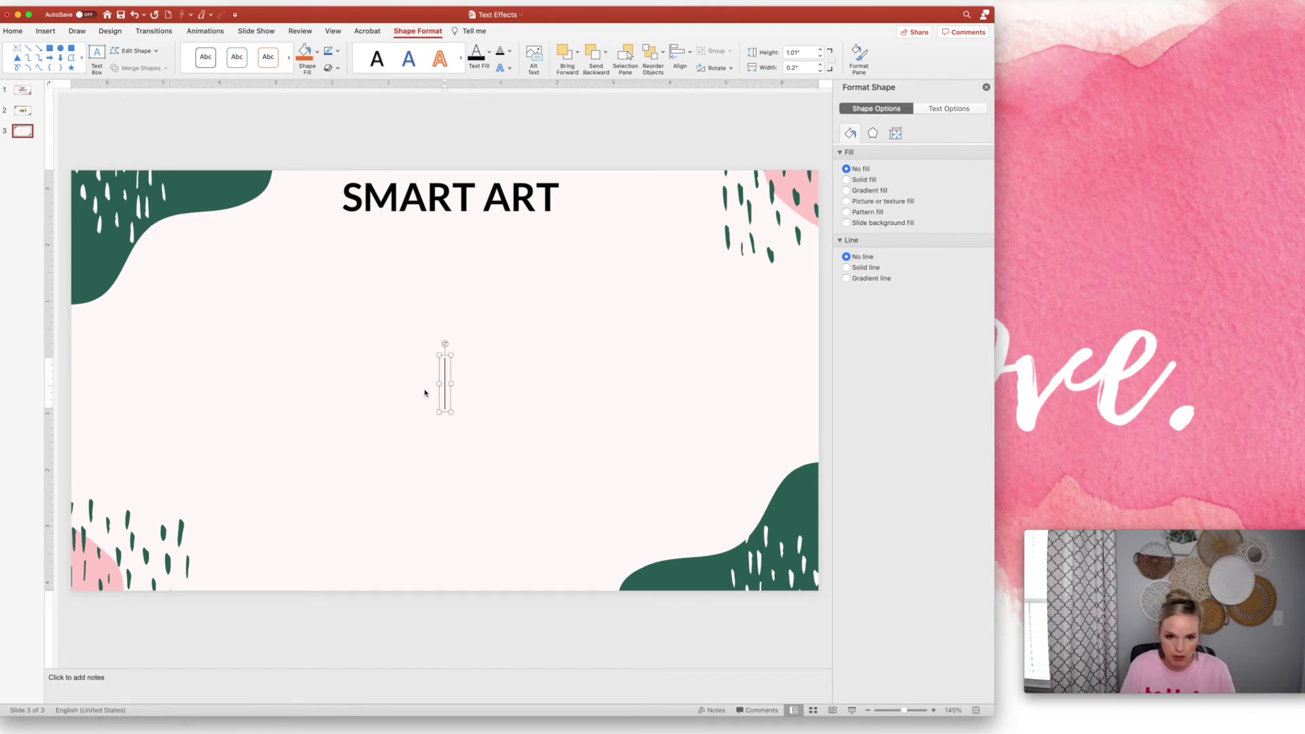
type("HEY")
Enlarge the HEY text to font size 250, going through 150 first
double_click(436, 387)
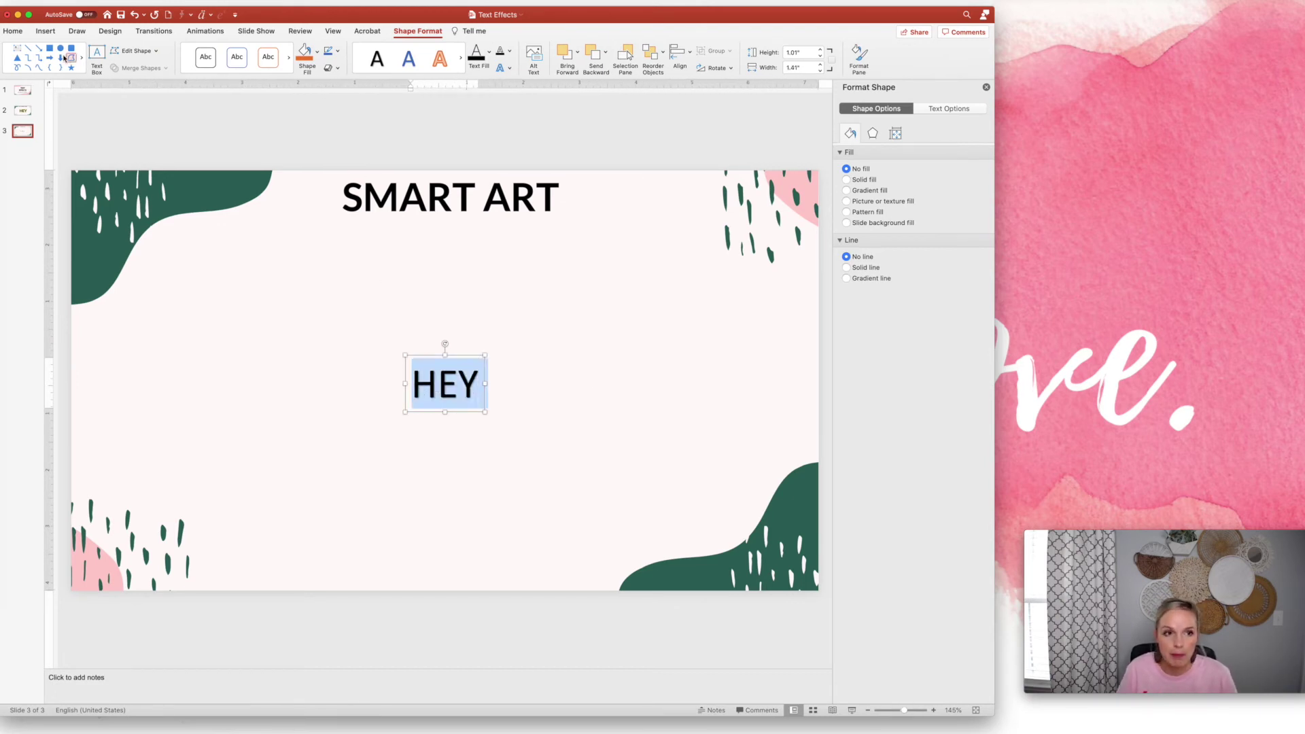
left_click(13, 32)
left_click(266, 49)
type("150")
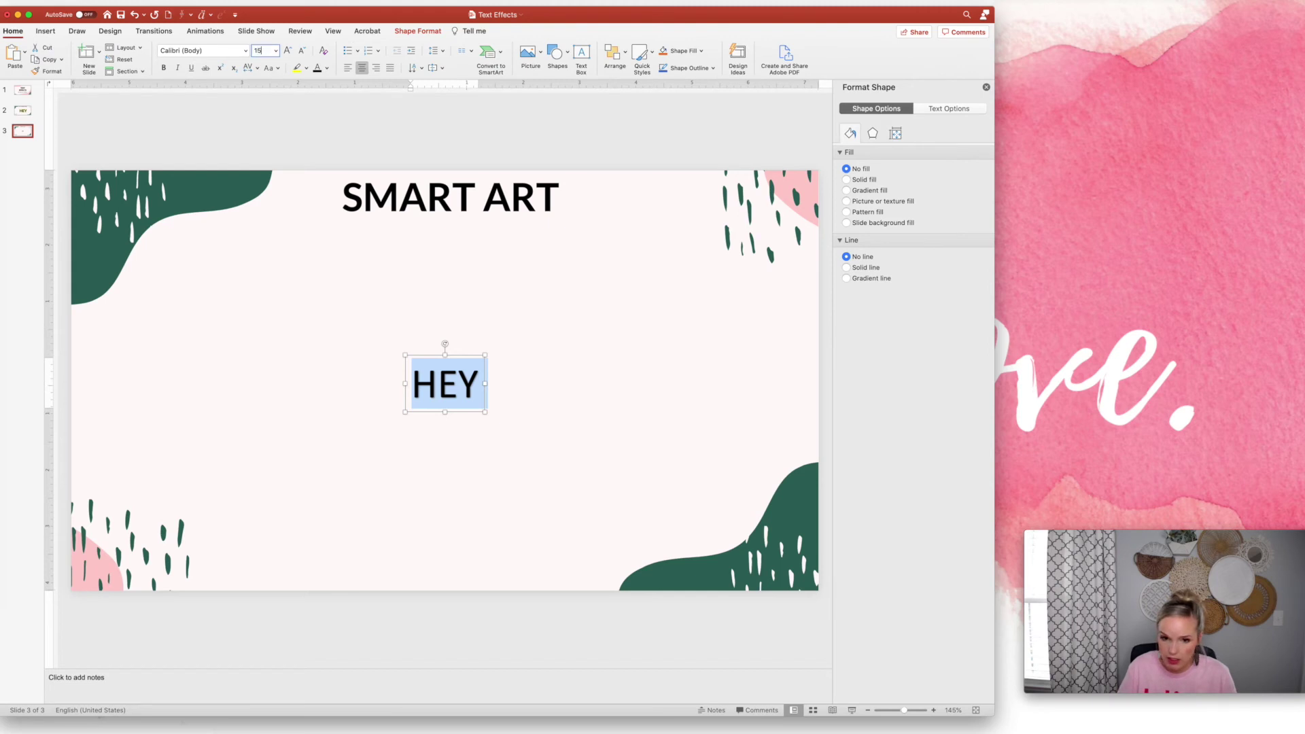
key("Return")
left_click(261, 50)
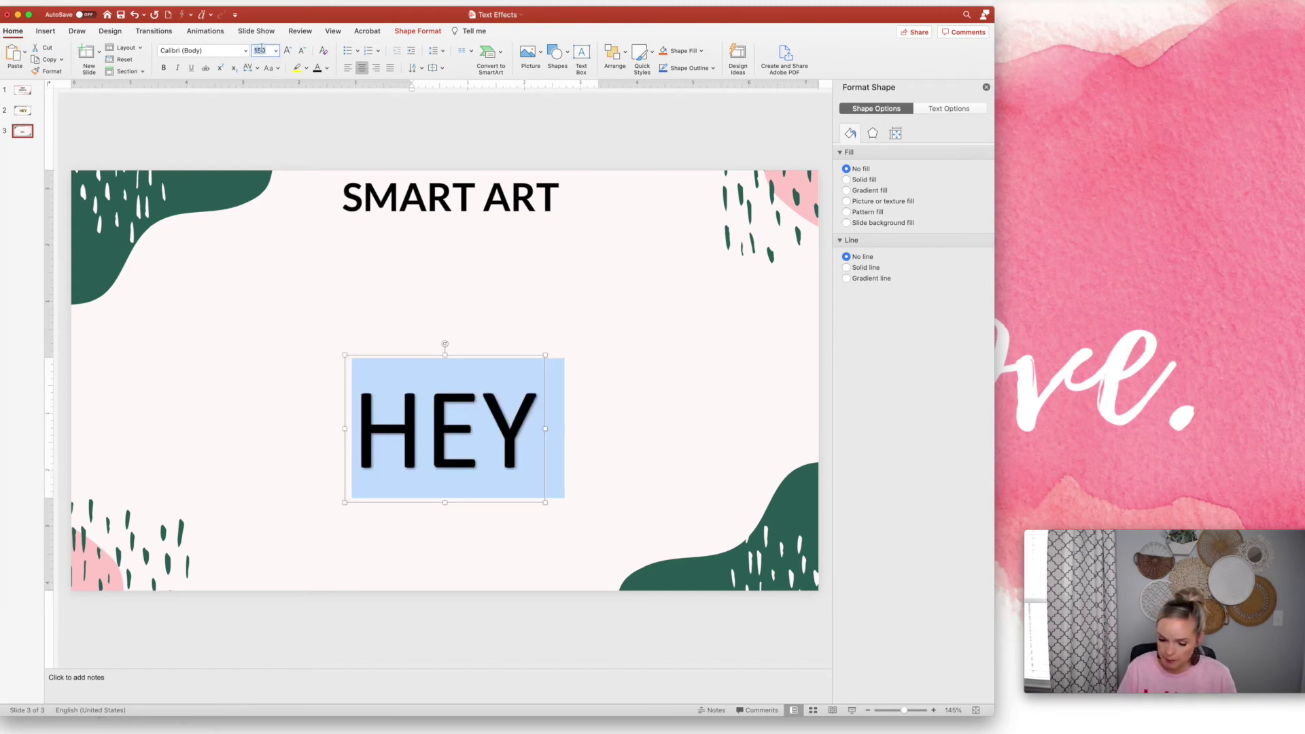
type("250")
key("Return")
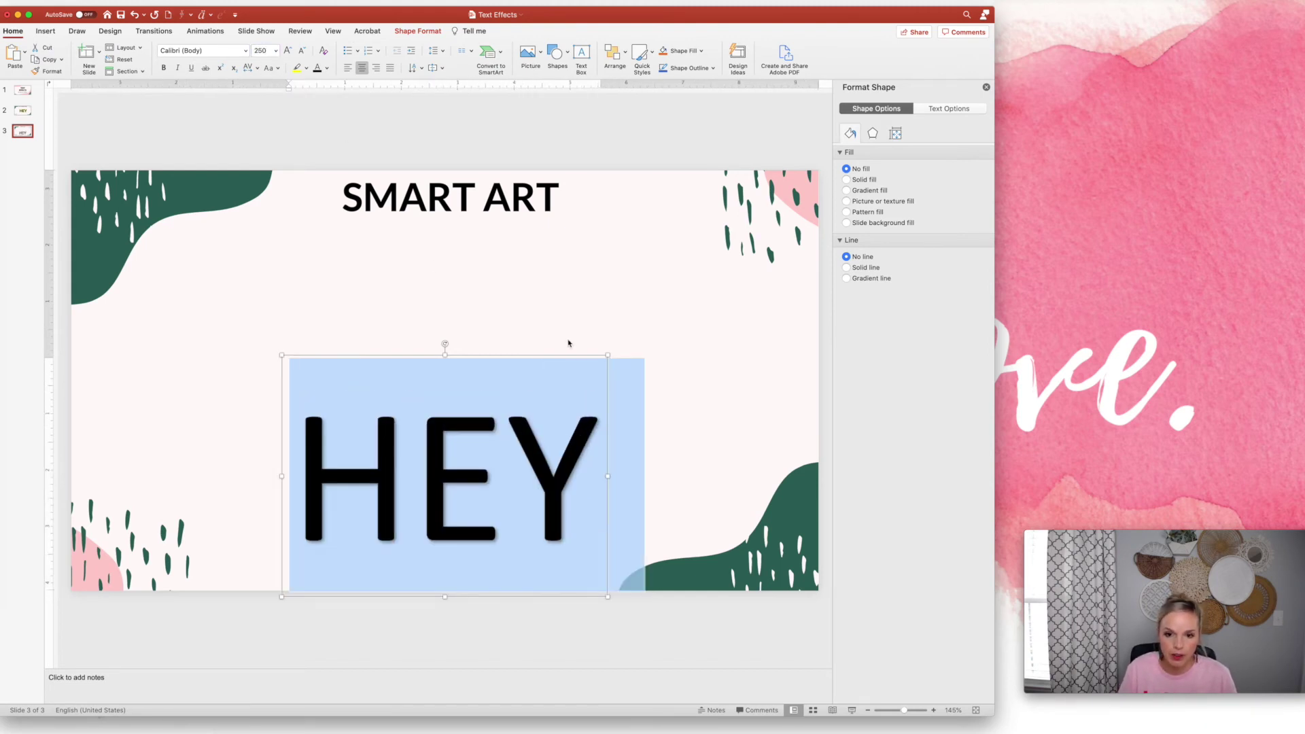
Move the HEY box up toward the slide centre and bring up Text Effects
left_click_drag(609, 373, 613, 276)
triple_click(466, 344)
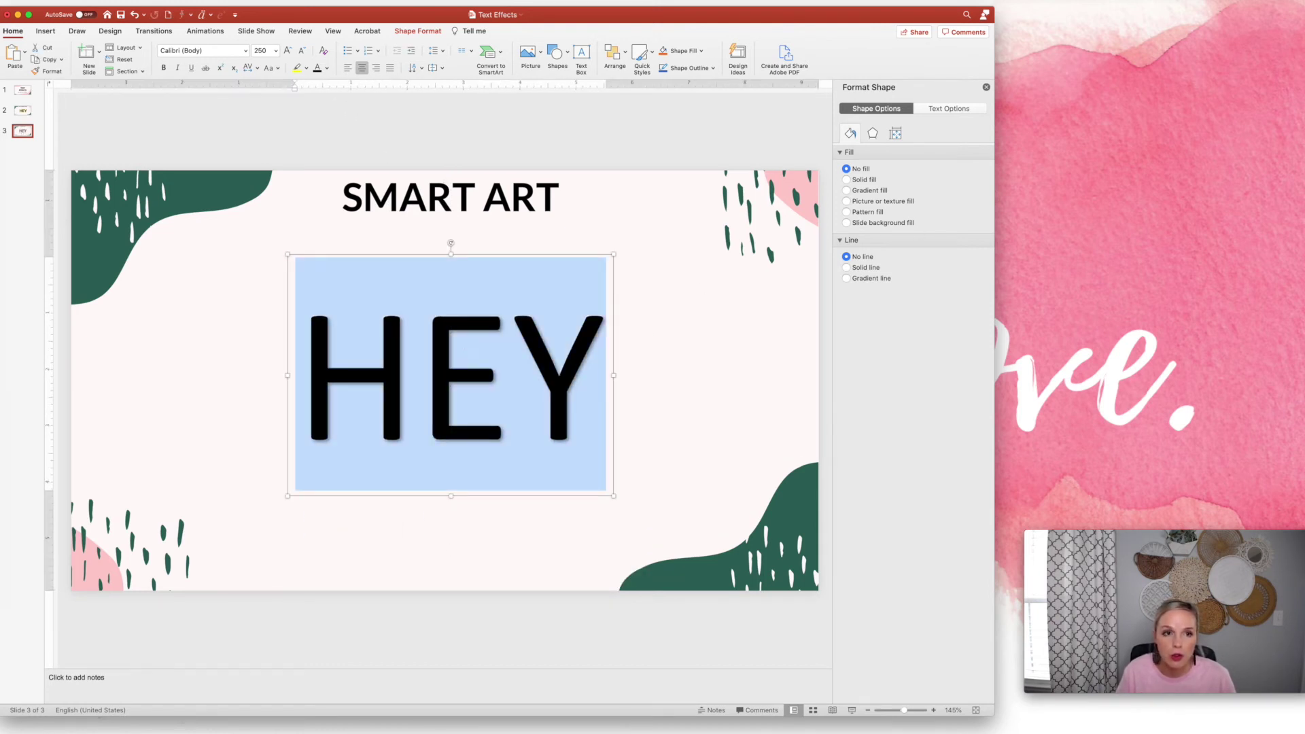
left_click(424, 32)
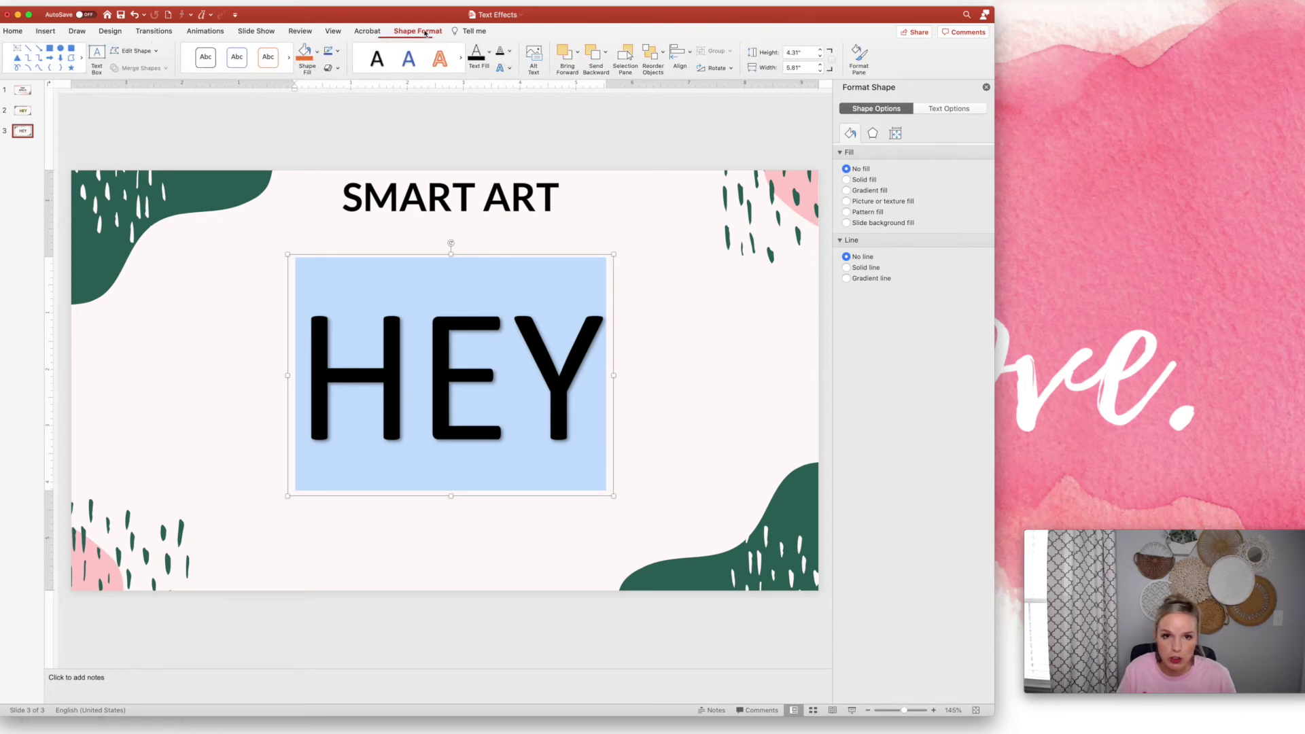
left_click(510, 68)
Bend HEY around a circular Follow Path and shrink it to size 120
mouse_move(532, 148)
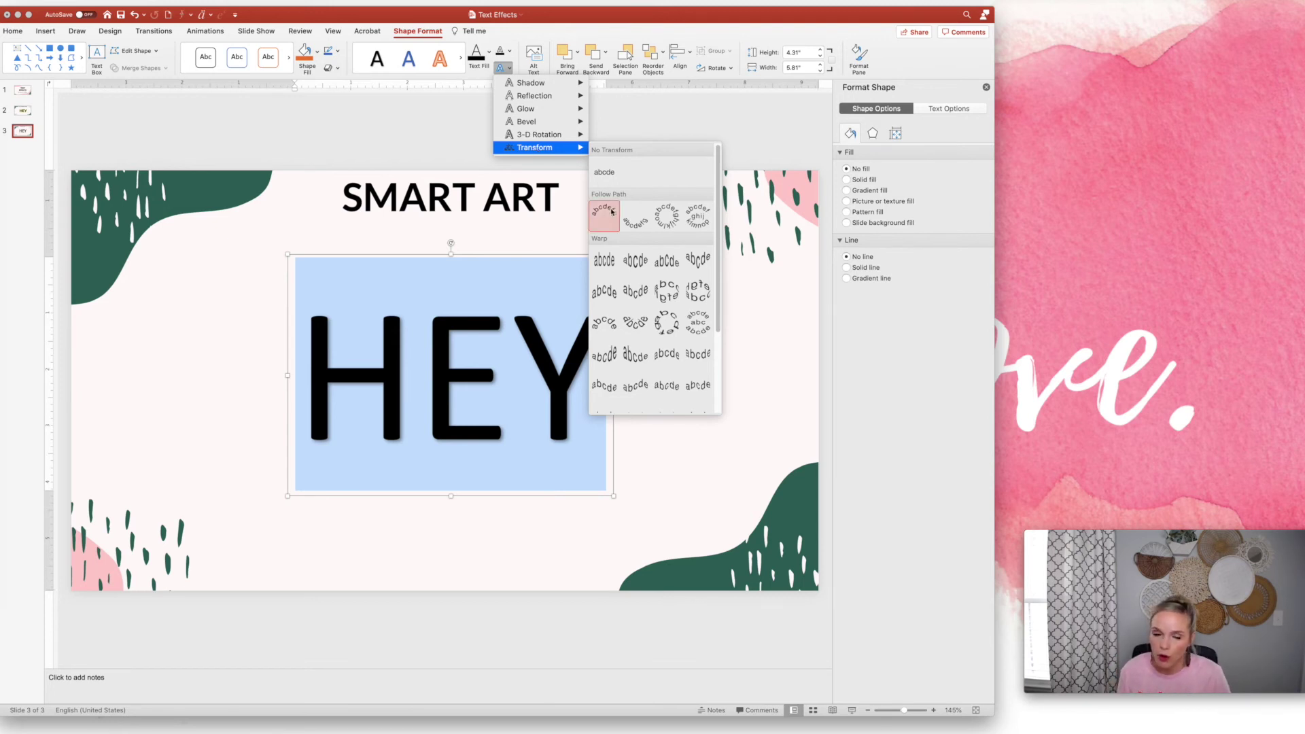
left_click(668, 217)
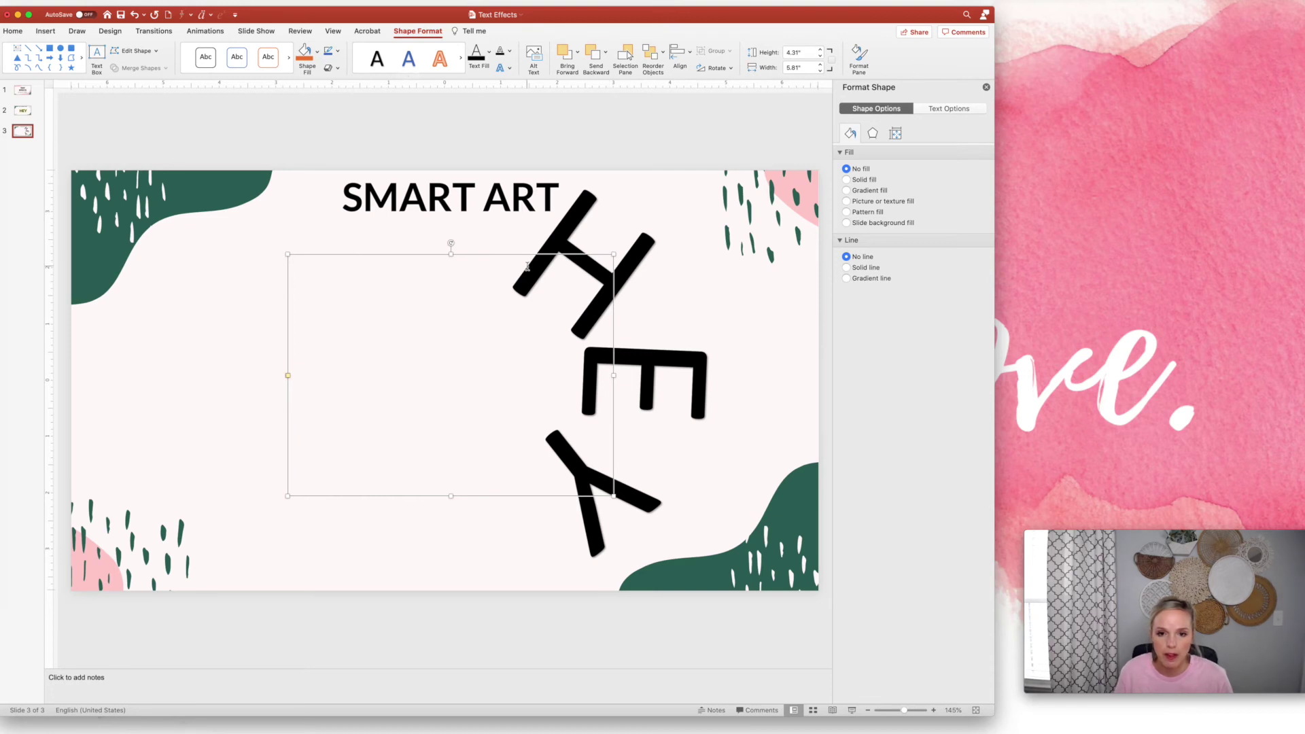
double_click(556, 290)
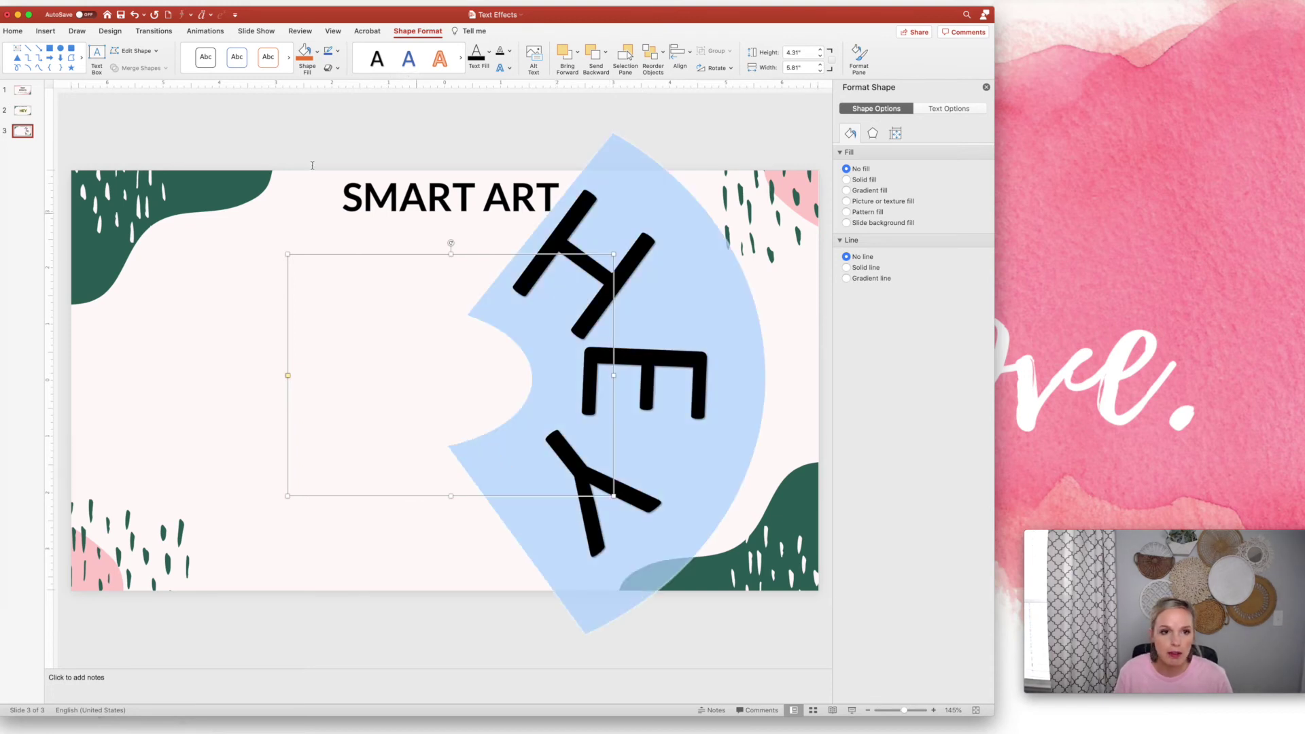
left_click(13, 32)
left_click(302, 52)
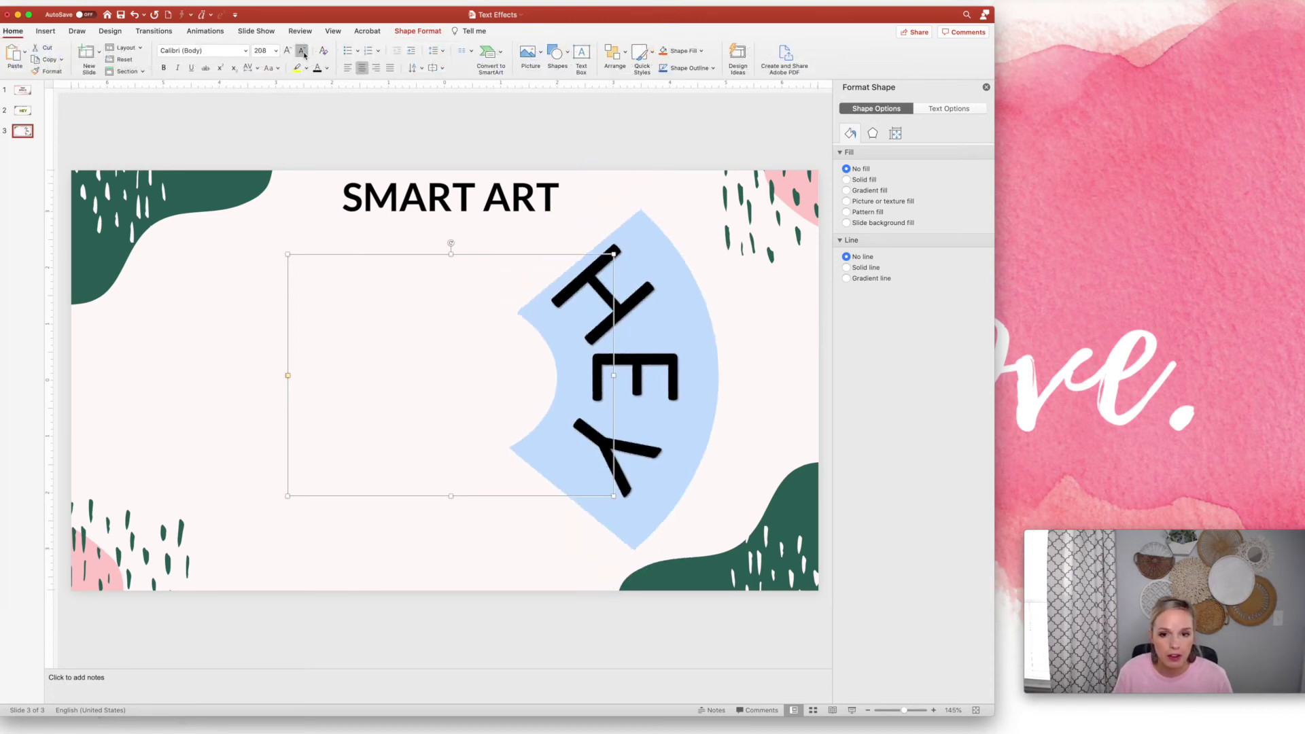
left_click(301, 51)
Replace the HEY text with the person's full name
left_click(602, 455)
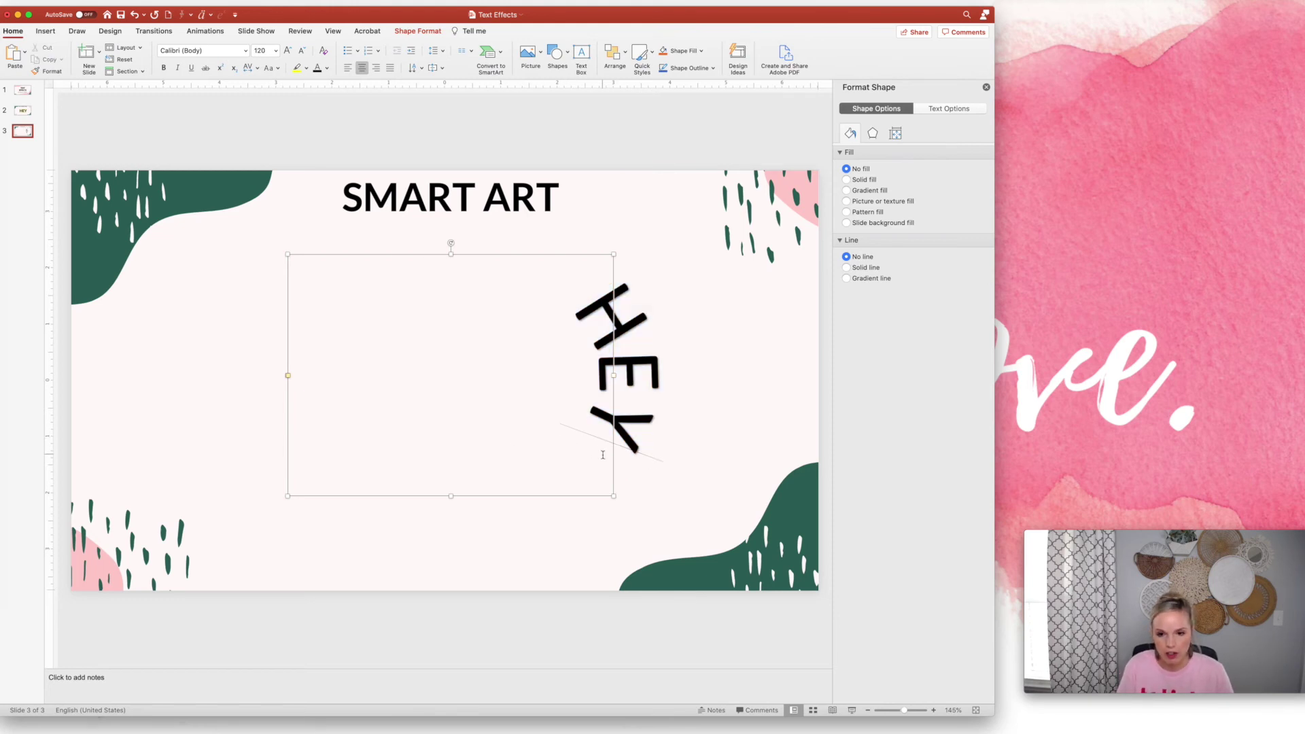
key("super+a")
key("BackSpace")
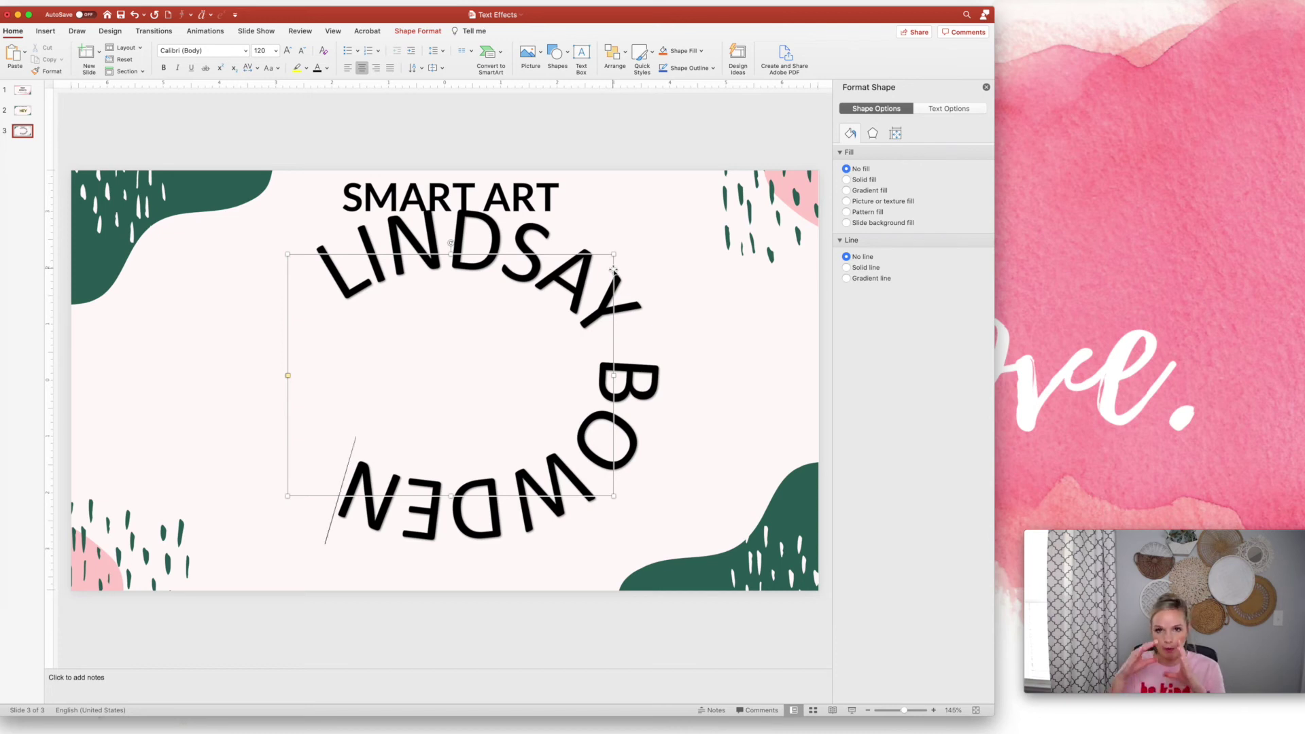
Set the WordArt's height and width to 4 inches in the size settings
left_click(897, 134)
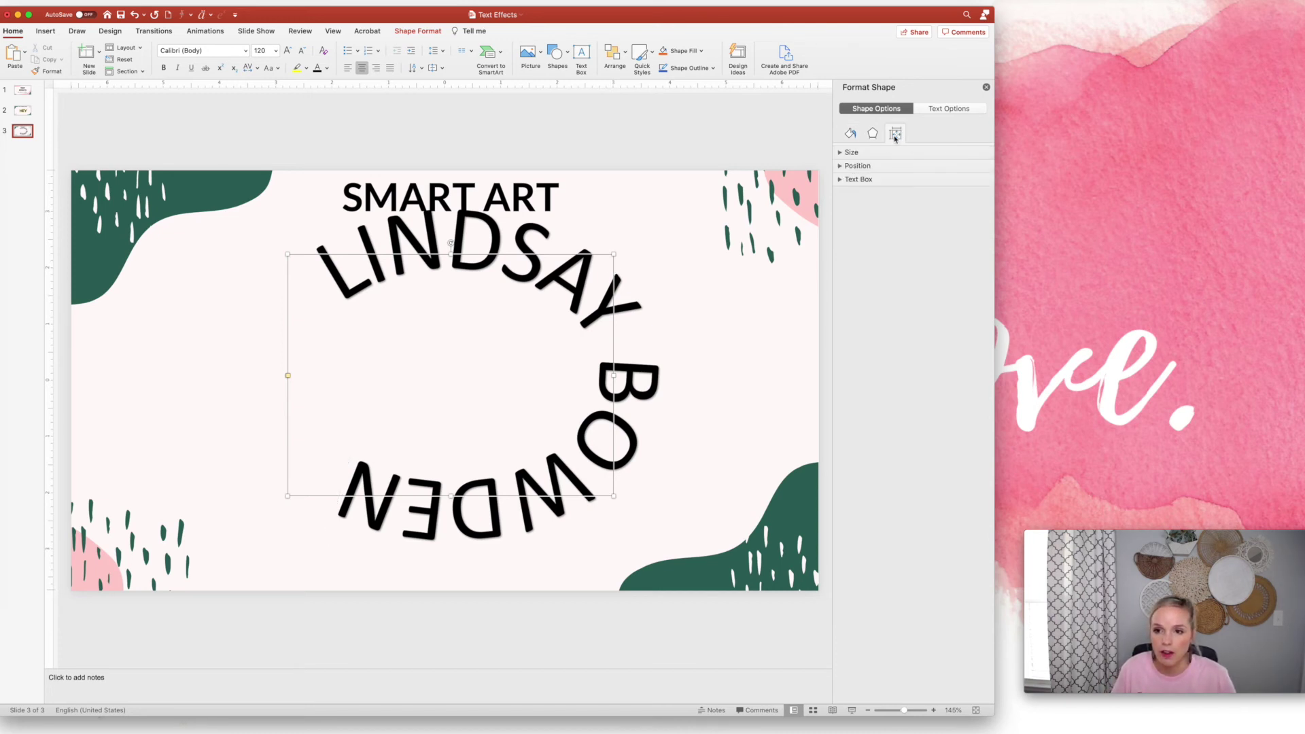
left_click(886, 154)
left_click(970, 171)
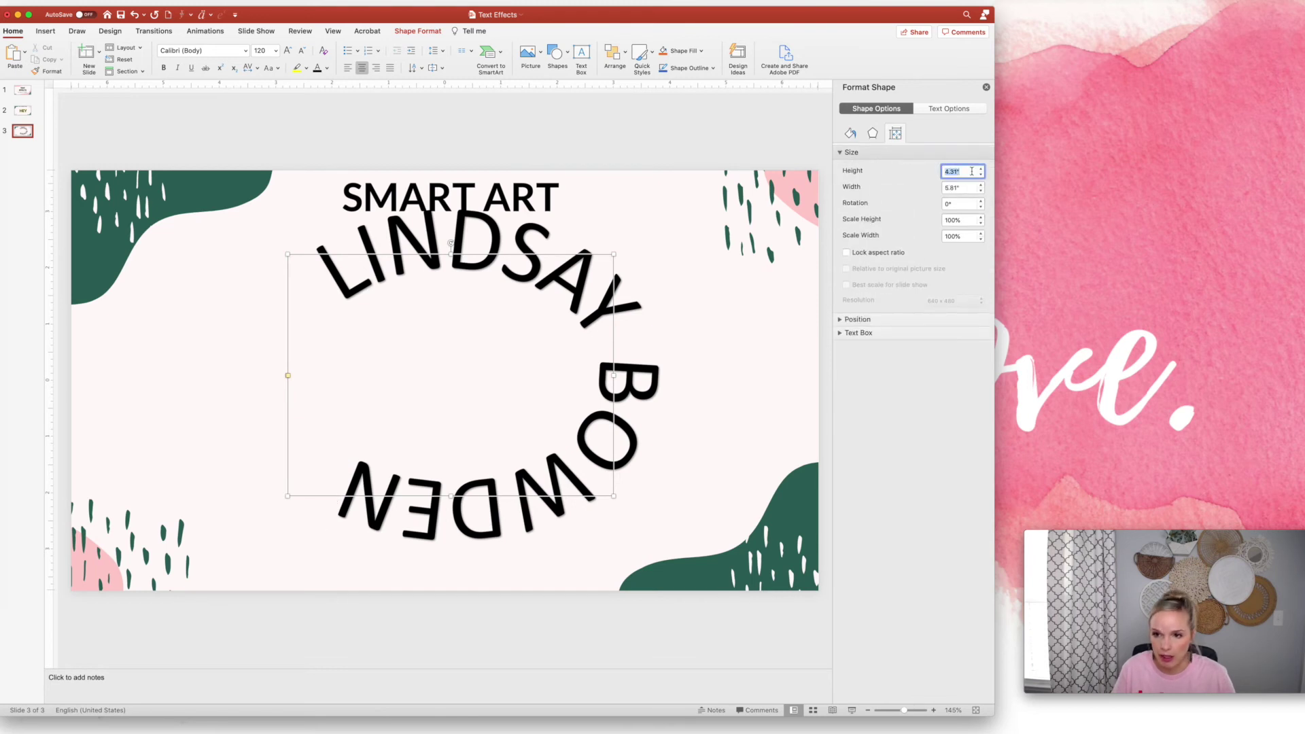
type("4")
key("Tab")
type("4")
key("Return")
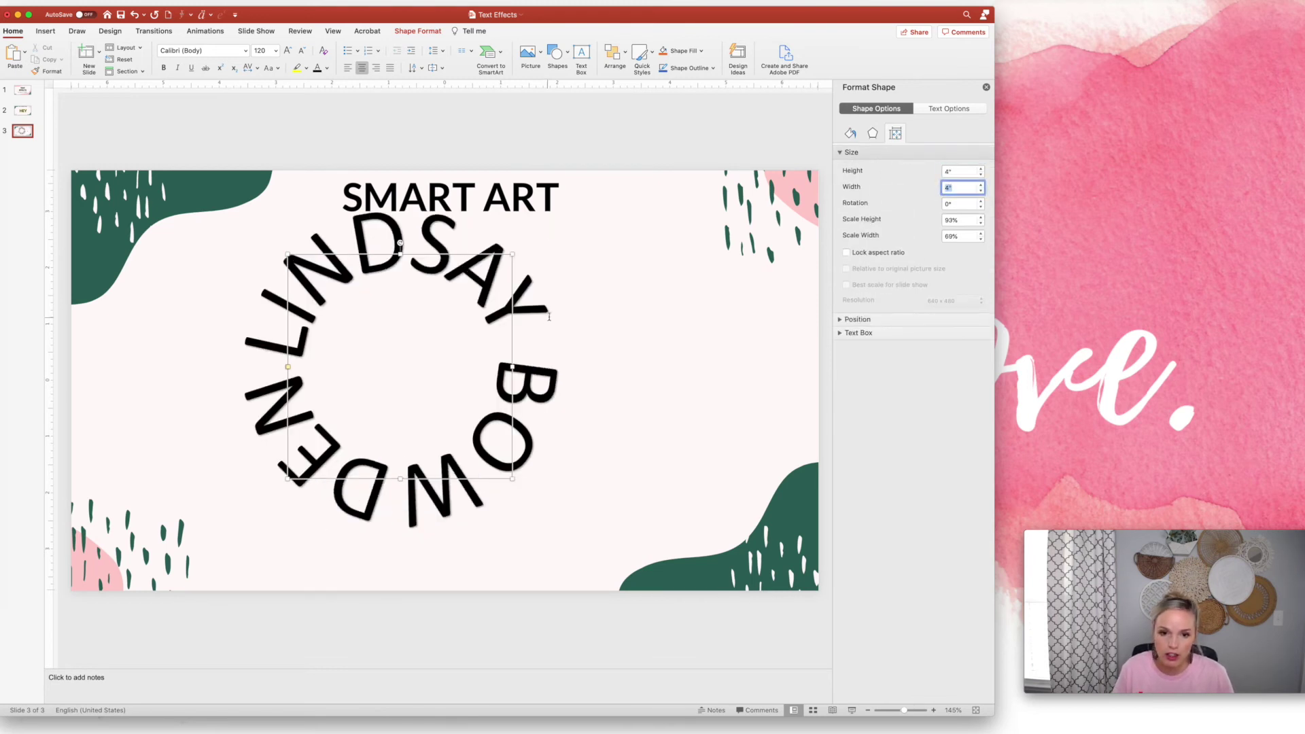
Move, slightly shrink, and rotate the name circle to about 270°
left_click_drag(514, 293, 579, 320)
left_click_drag(580, 510, 567, 495)
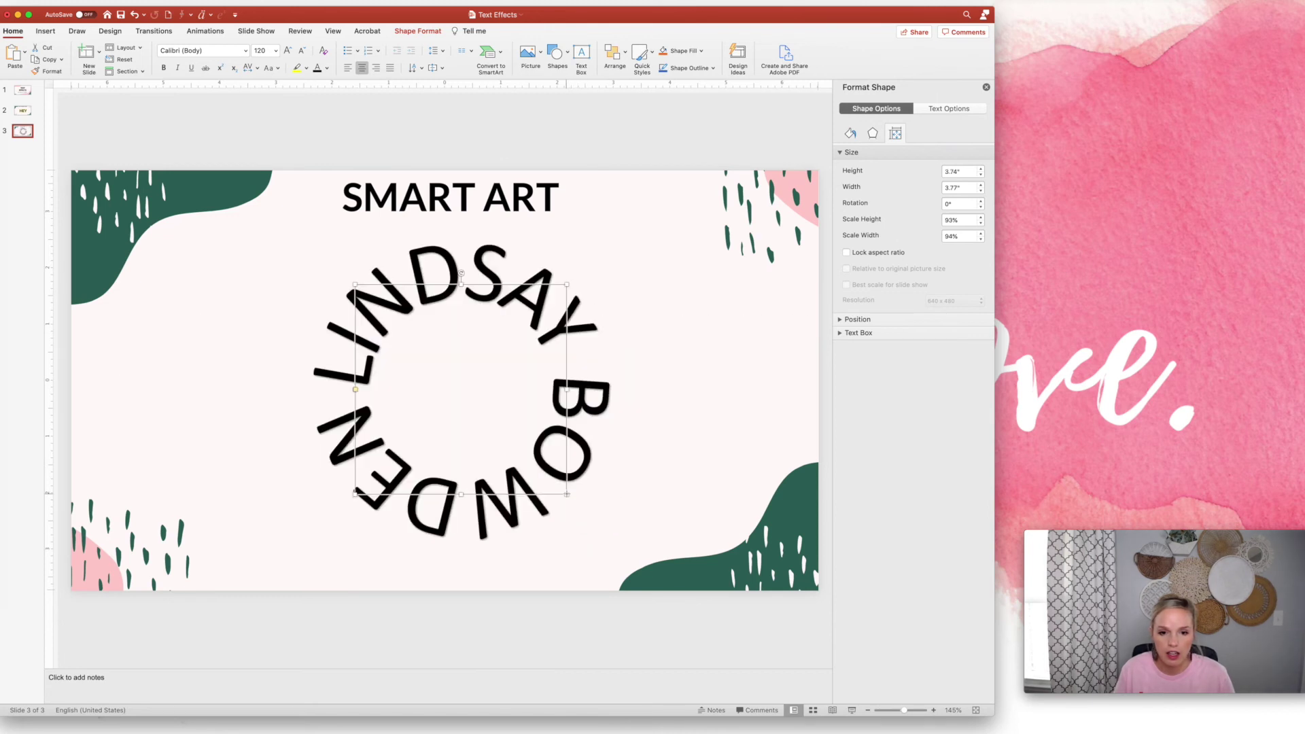
left_click_drag(355, 390, 361, 353)
left_click_drag(461, 272, 344, 388)
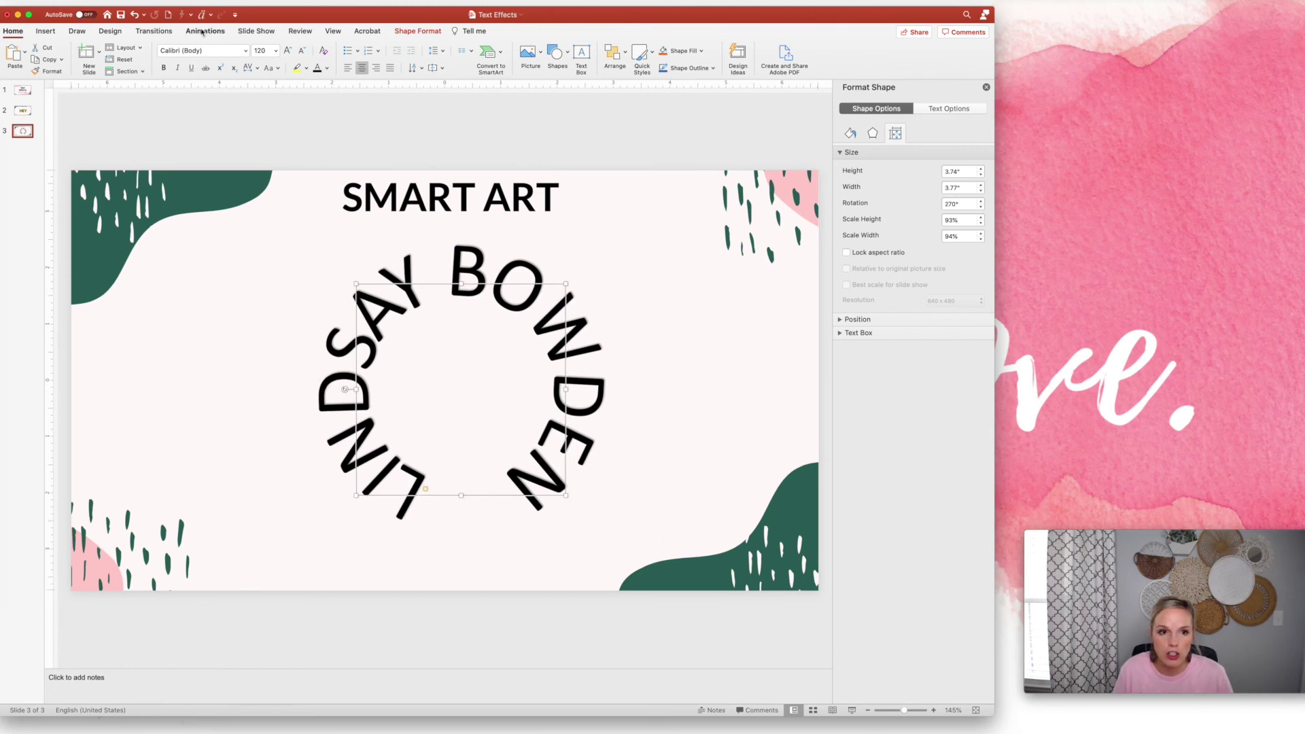
Change the circular name's font to a thin Lato weight
left_click(245, 50)
mouse_move(204, 138)
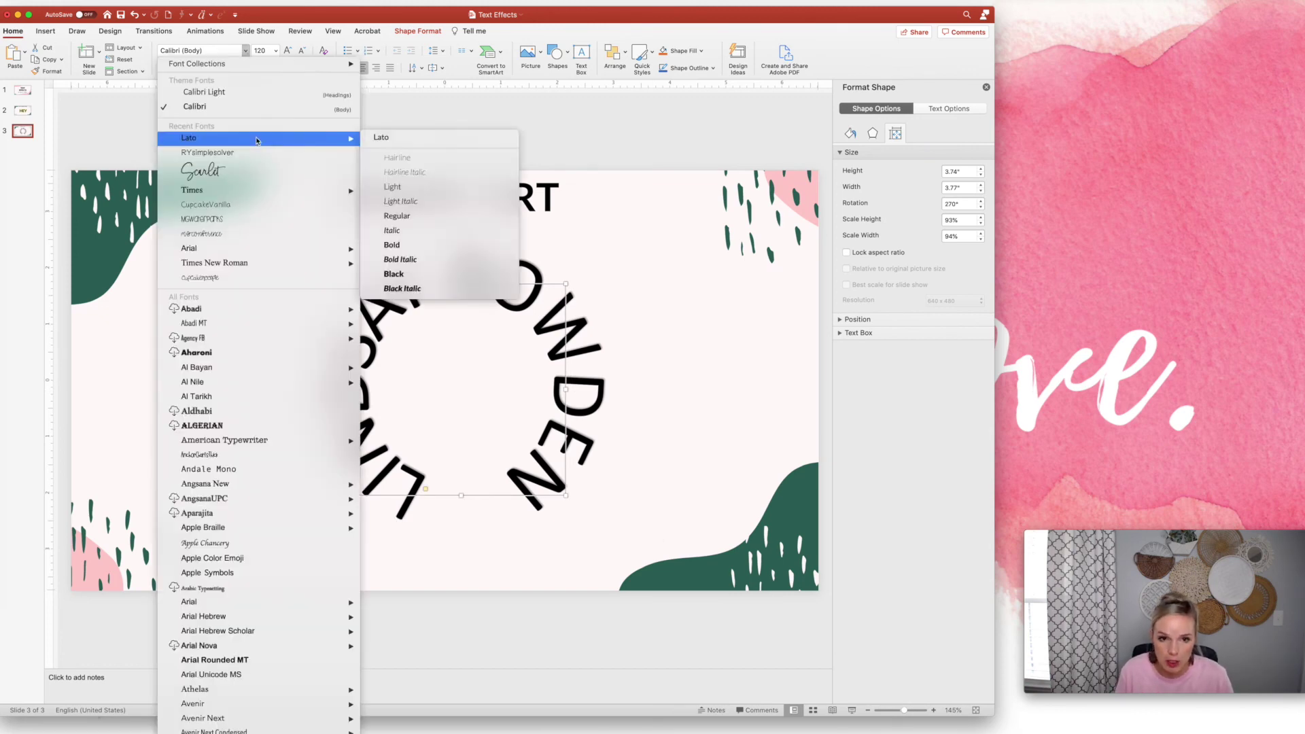
left_click(439, 160)
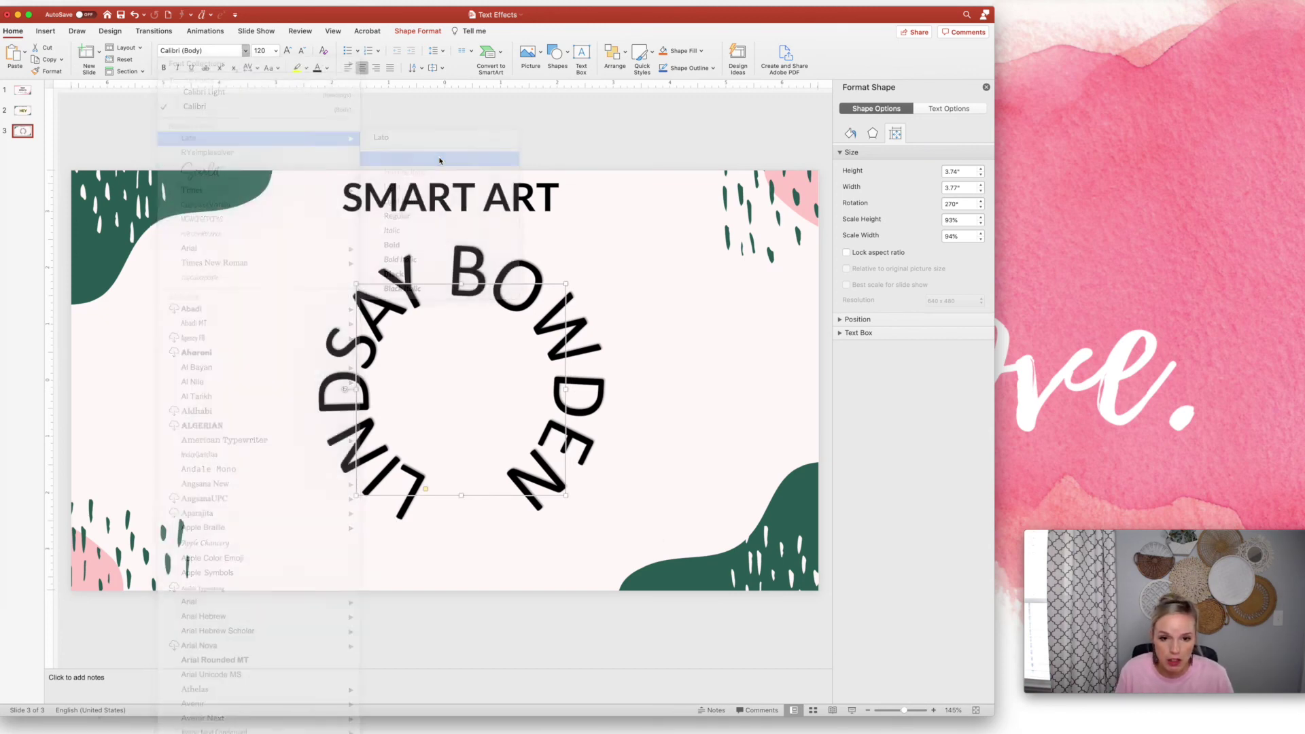
left_click(589, 295)
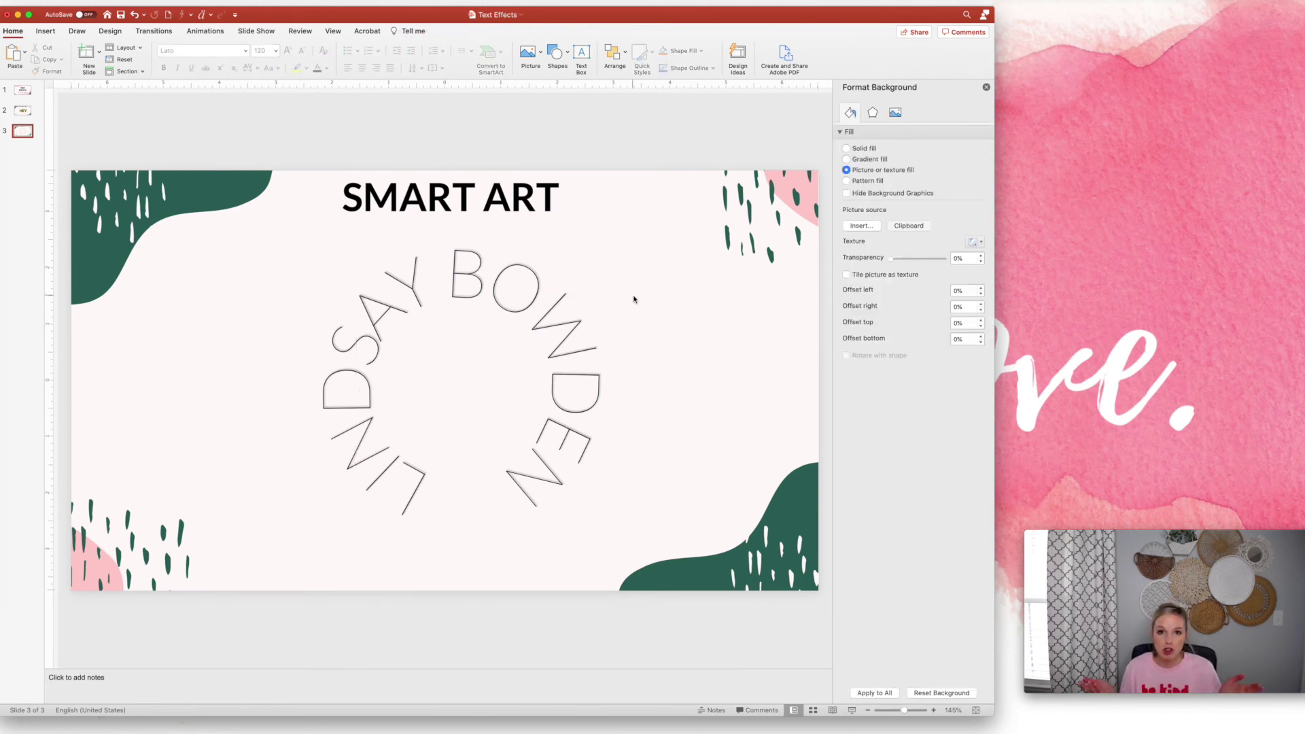
Delete the extra space between the two names and rotate the circle slightly further
left_click(452, 279)
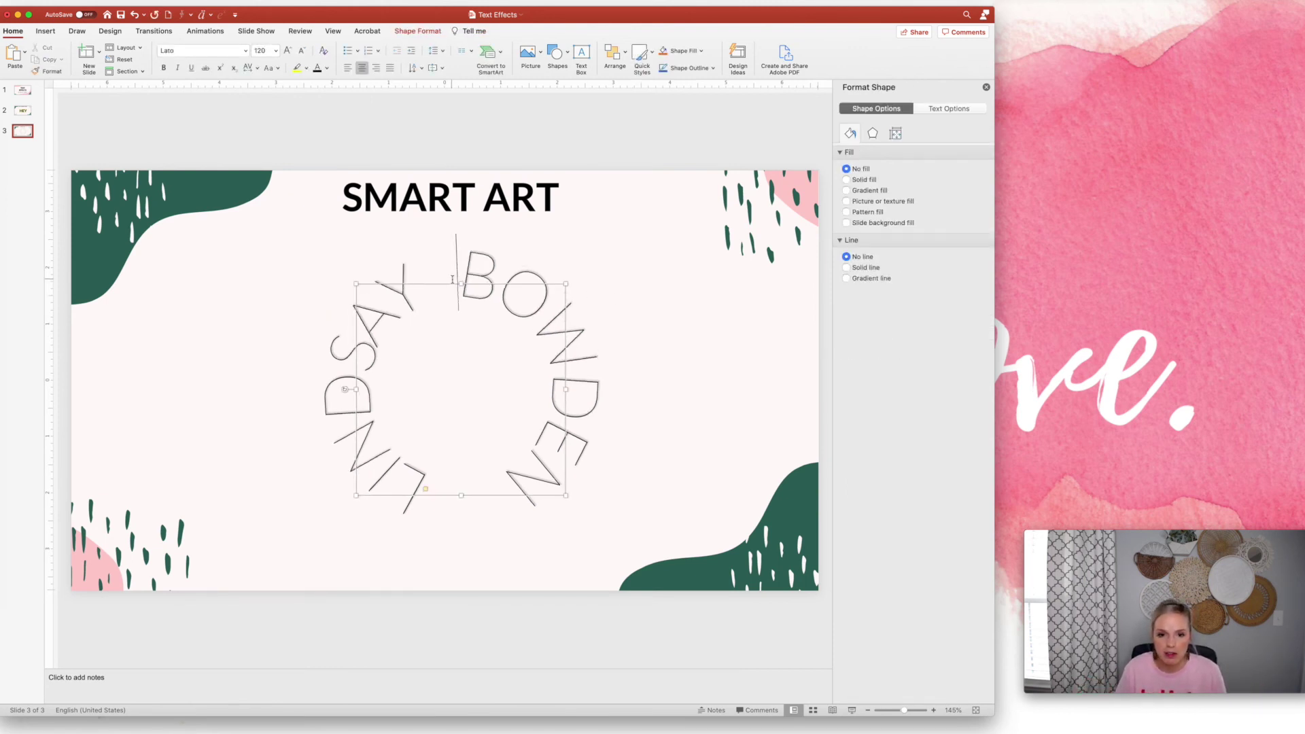
key("BackSpace")
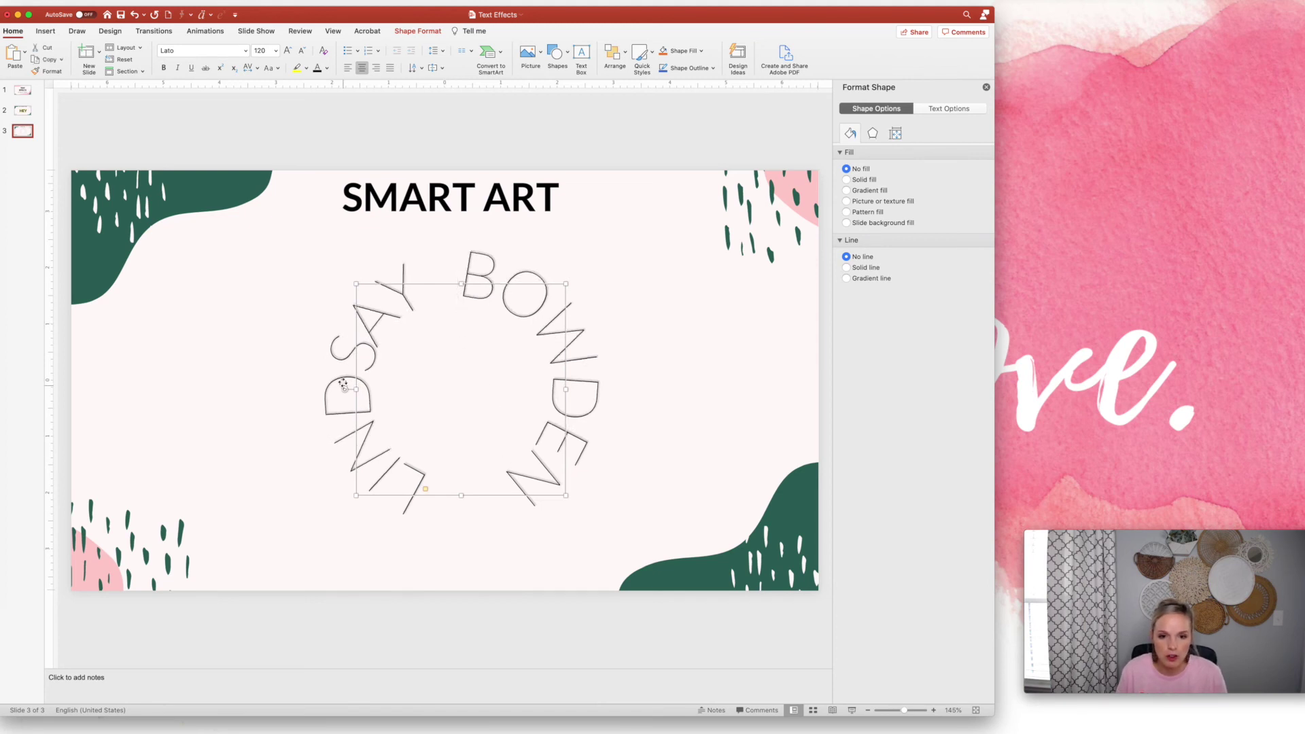
mouse_move(345, 389)
left_mouse_down()
mouse_move(338, 363)
mouse_move(346, 369)
left_mouse_up()
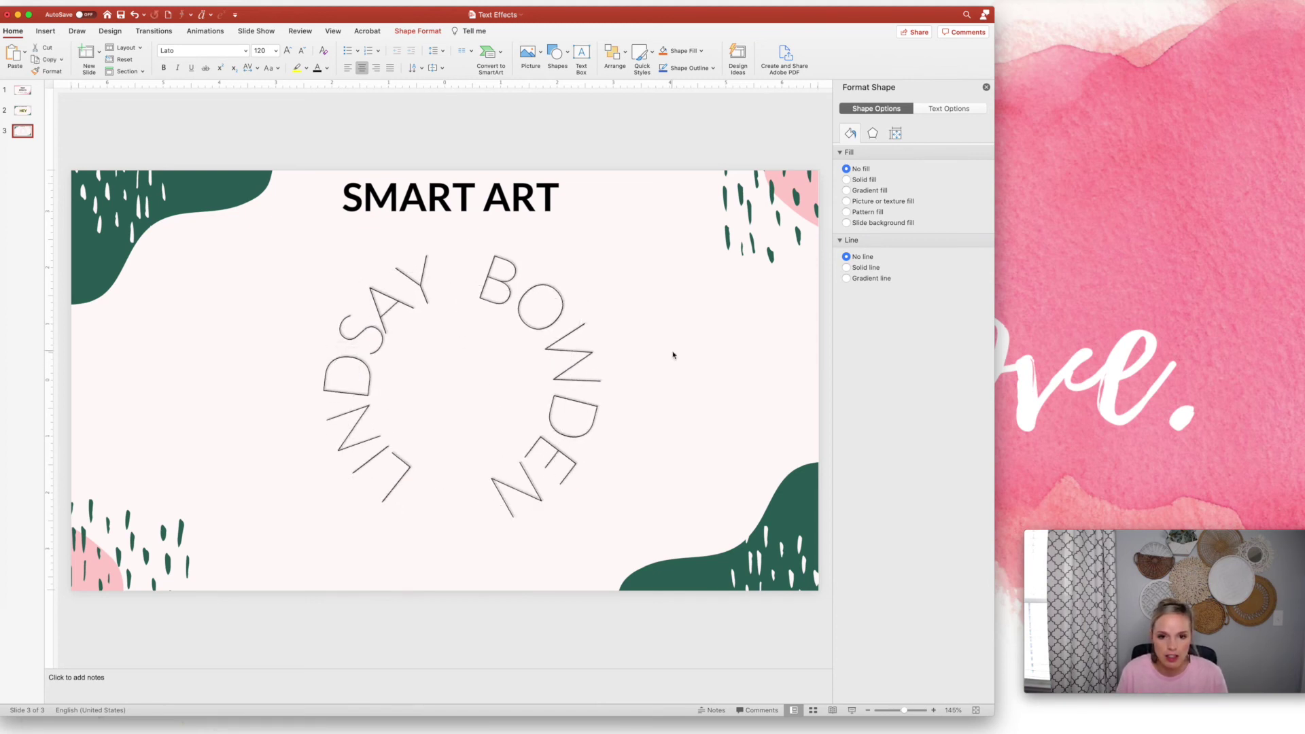
left_click(673, 355)
Swap the circular path for a Warp transform and rotate the name back to horizontal
left_click(534, 290)
key("super+a")
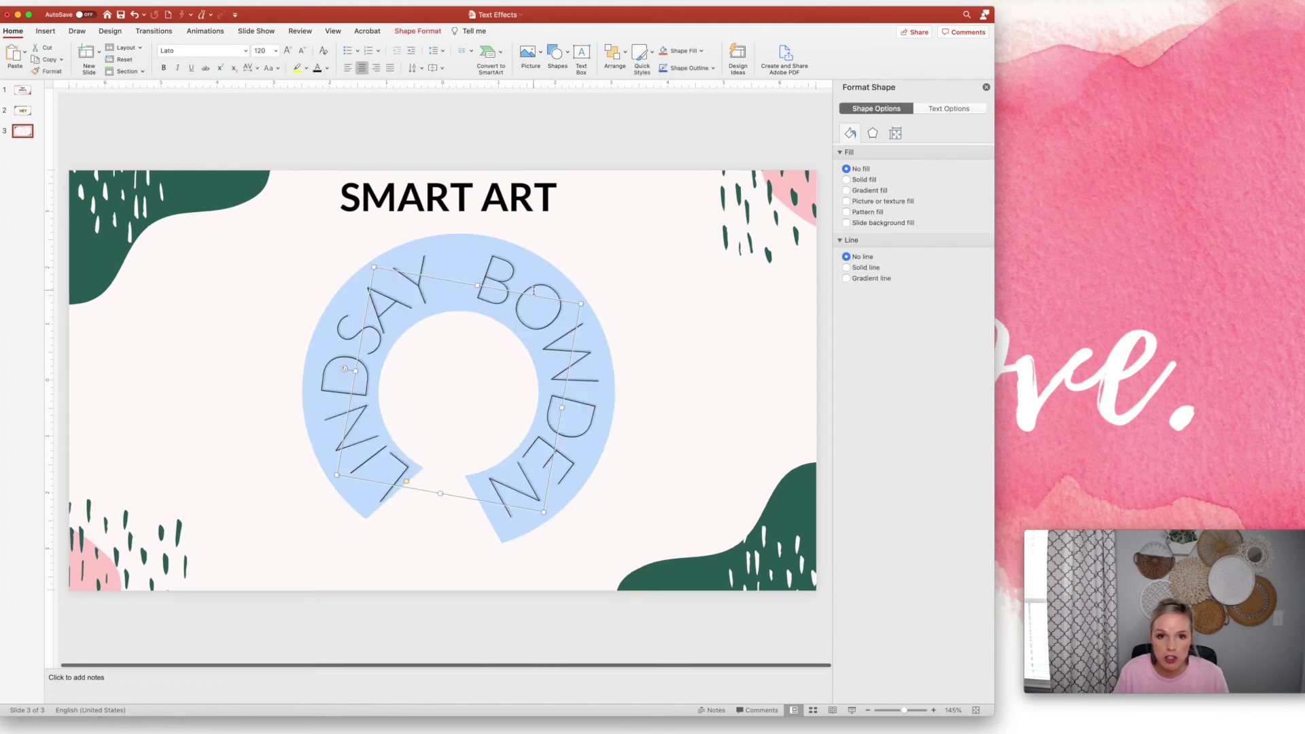
left_click(426, 33)
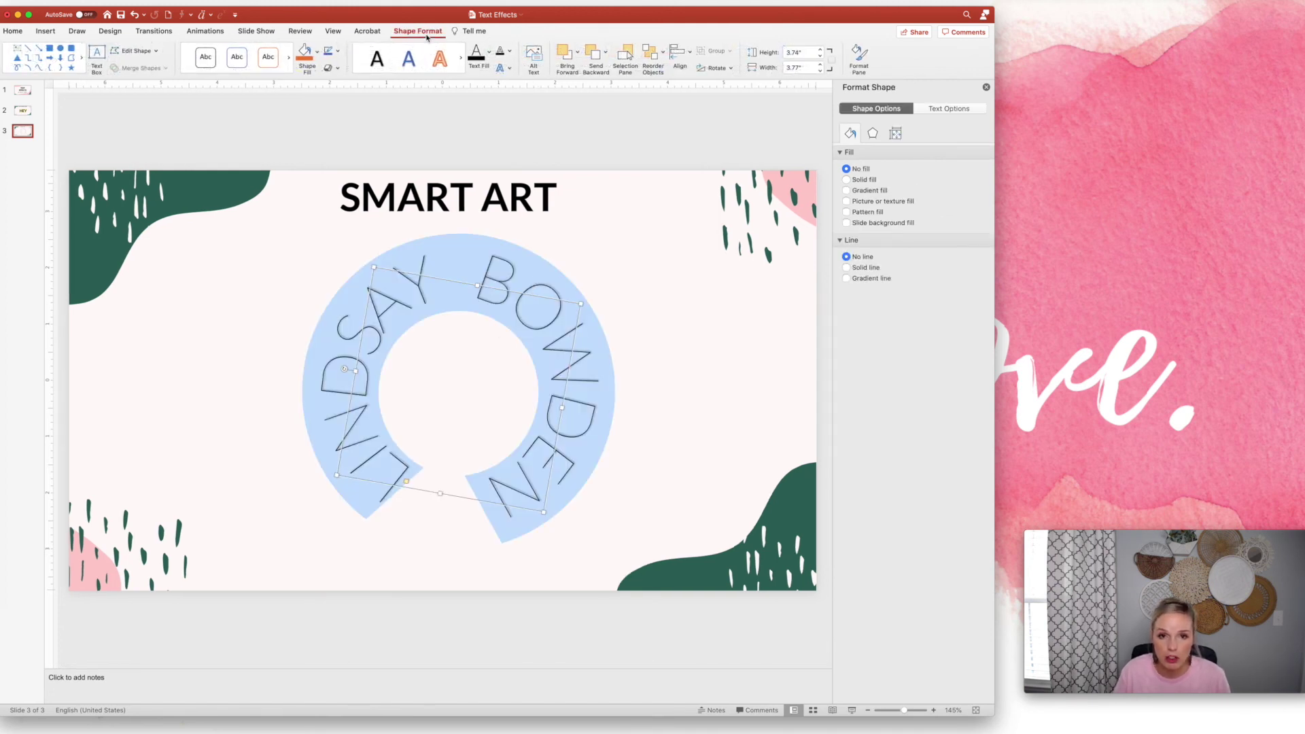
left_click(510, 69)
mouse_move(549, 156)
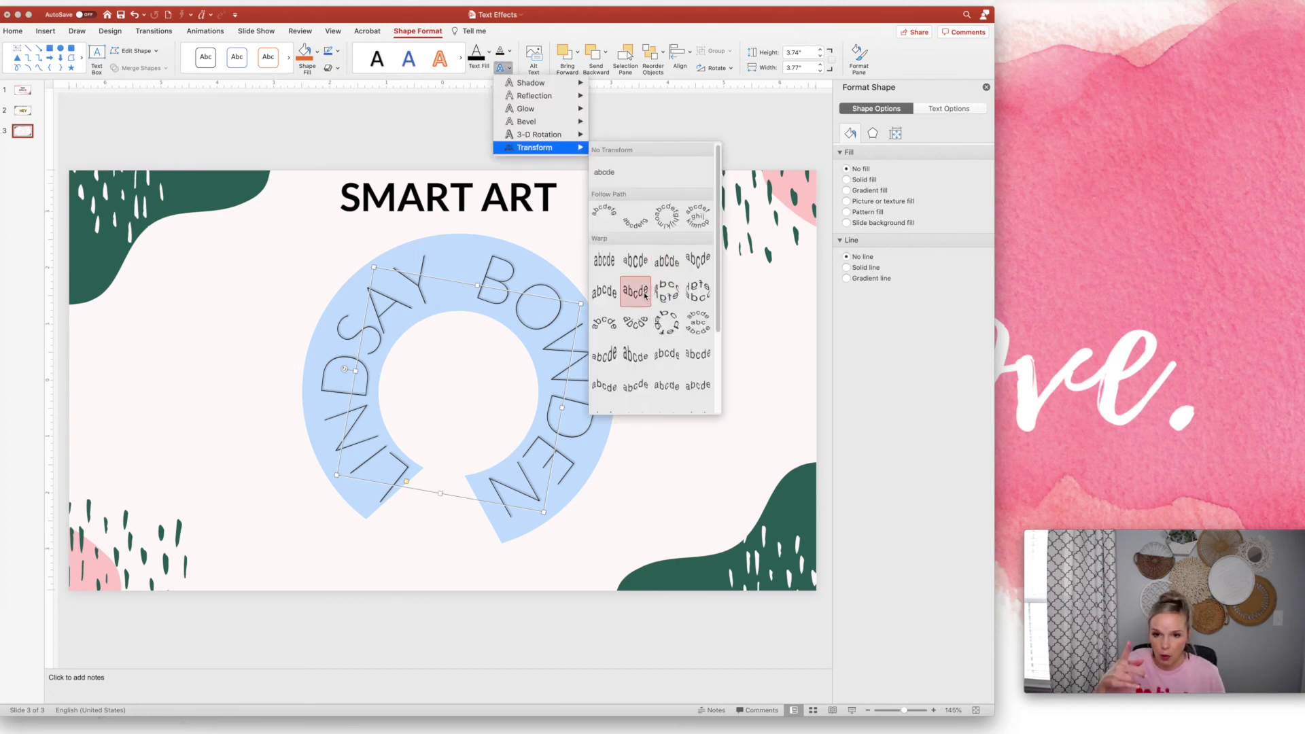
scroll(645, 296, "down", 5)
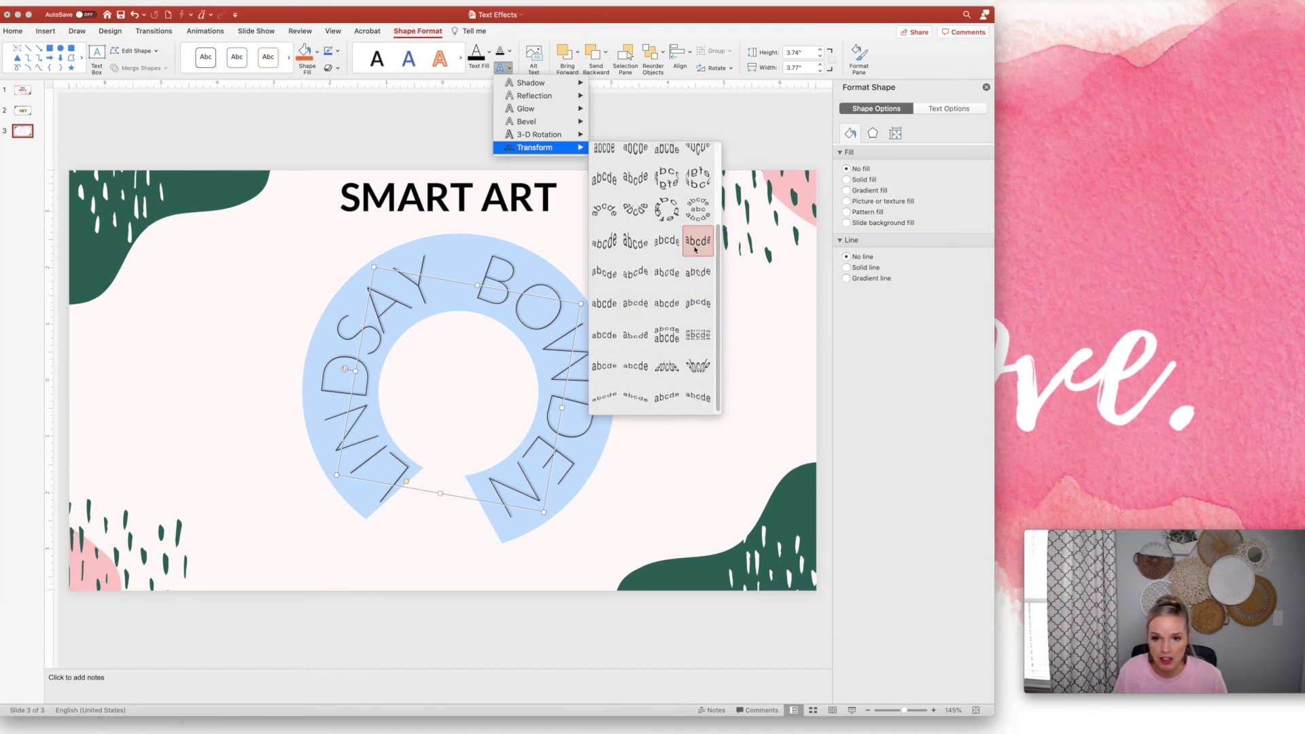
left_click(694, 348)
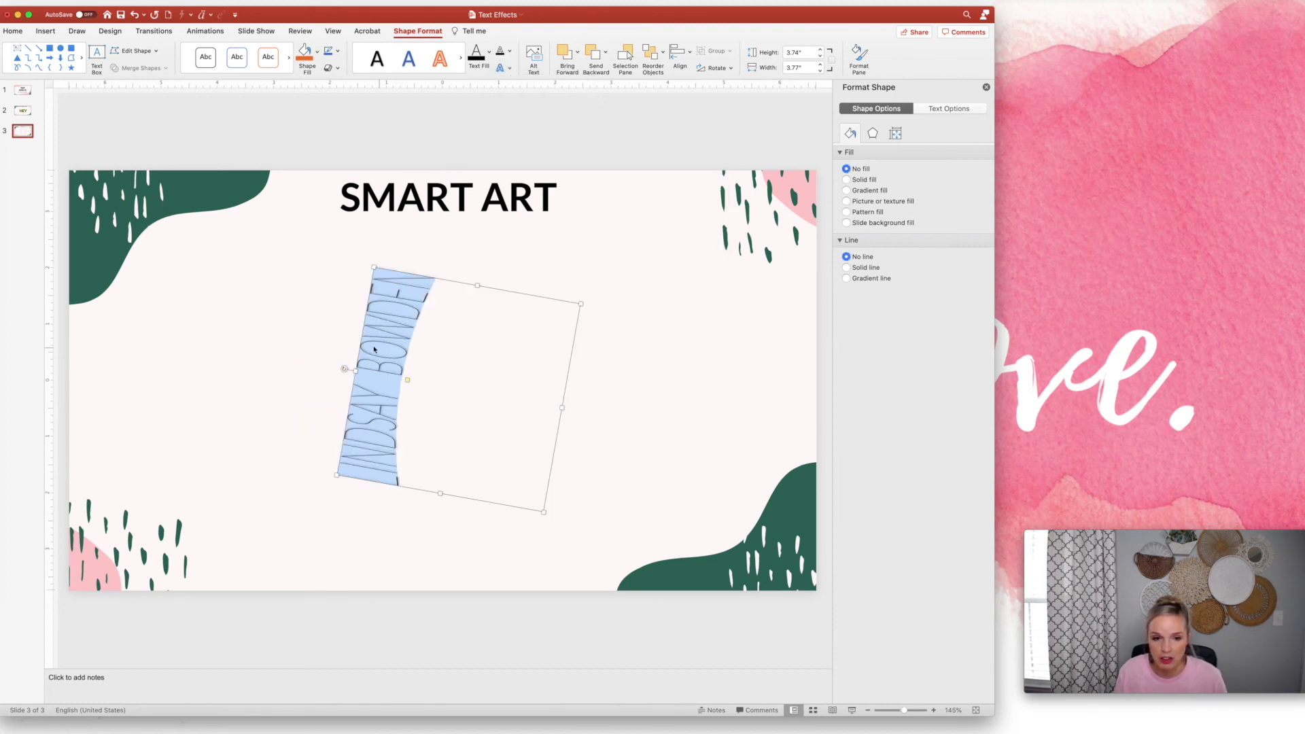
left_click_drag(343, 369, 458, 239)
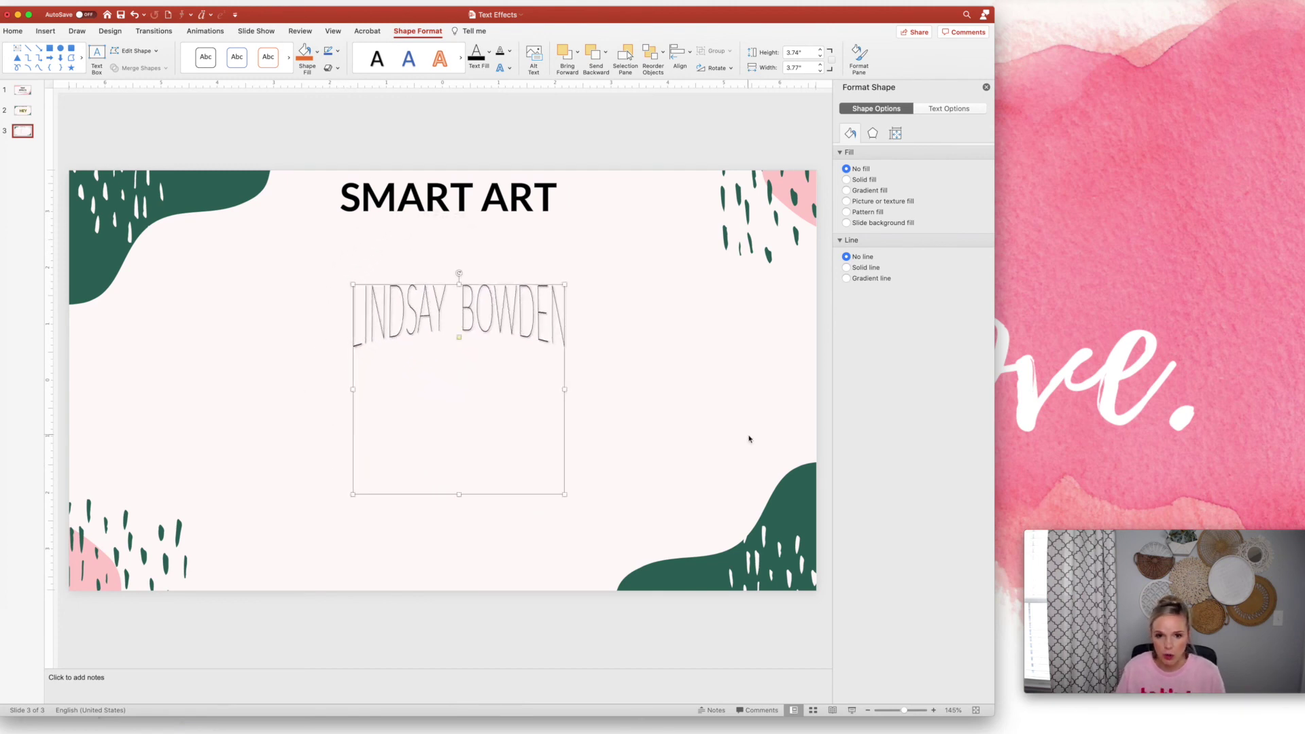